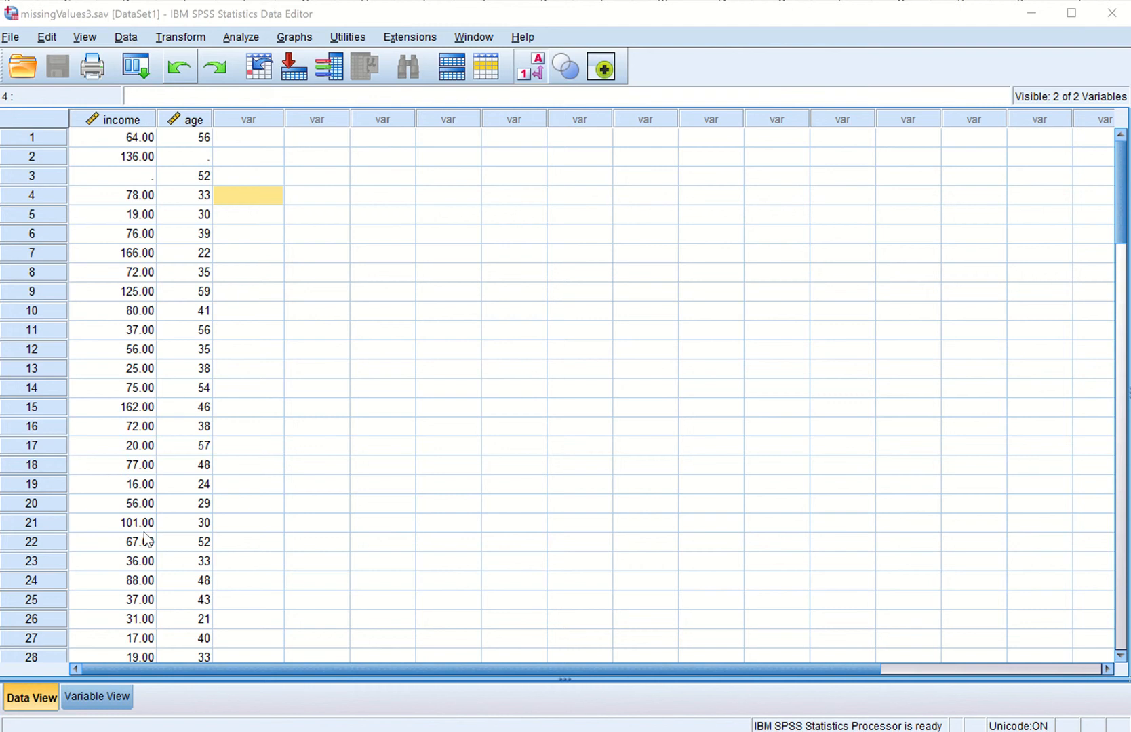
Step: Review the variable definitions of missingValues3.sav, return to its data, and minimize the dataset window
{"action": "left_click", "coordinate": [97, 697]}
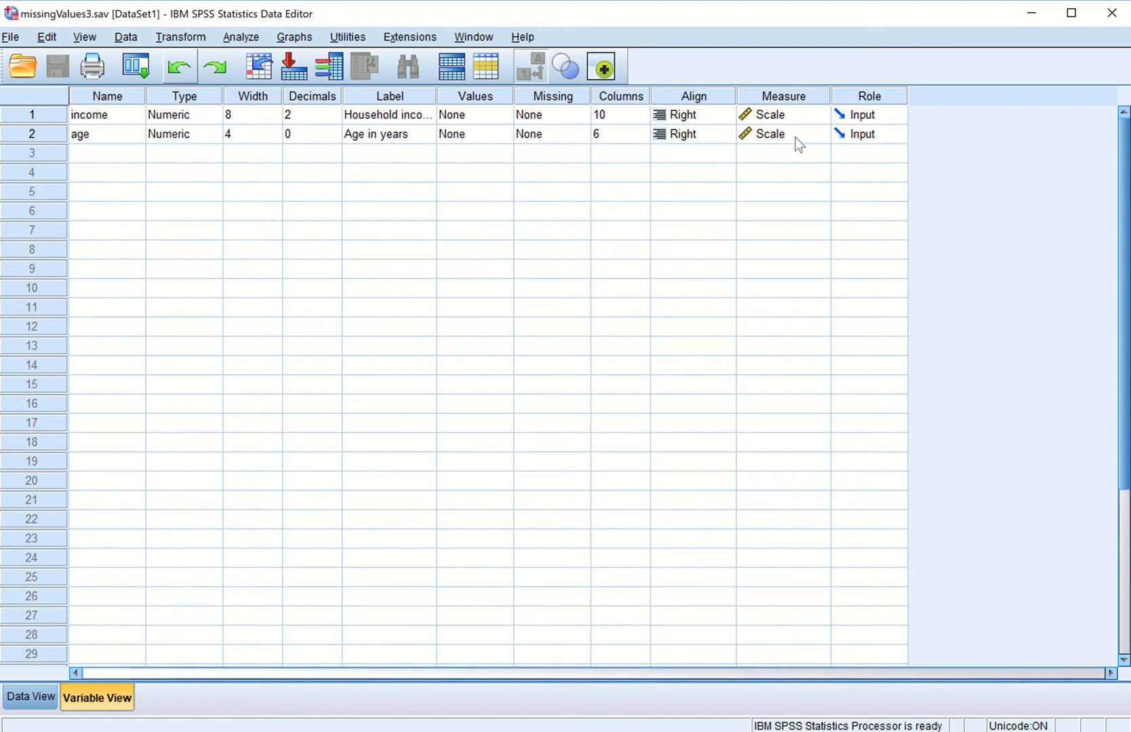
{"action": "left_click", "coordinate": [42, 699]}
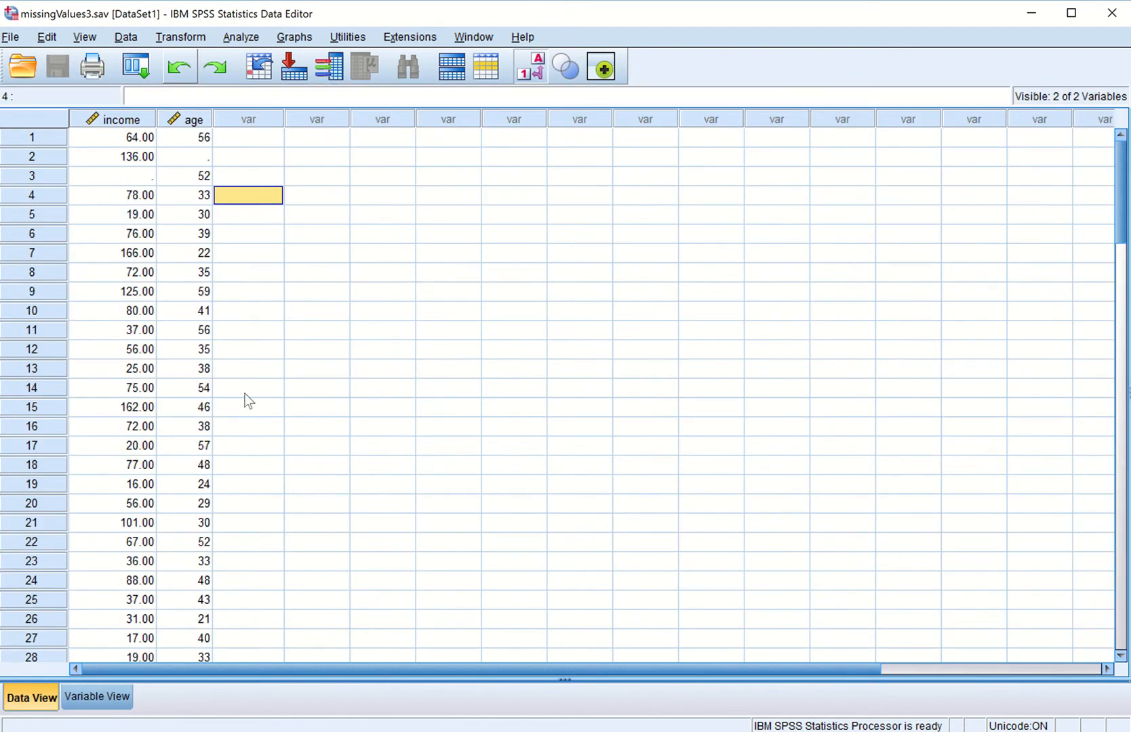
{"action": "left_click", "coordinate": [1032, 13]}
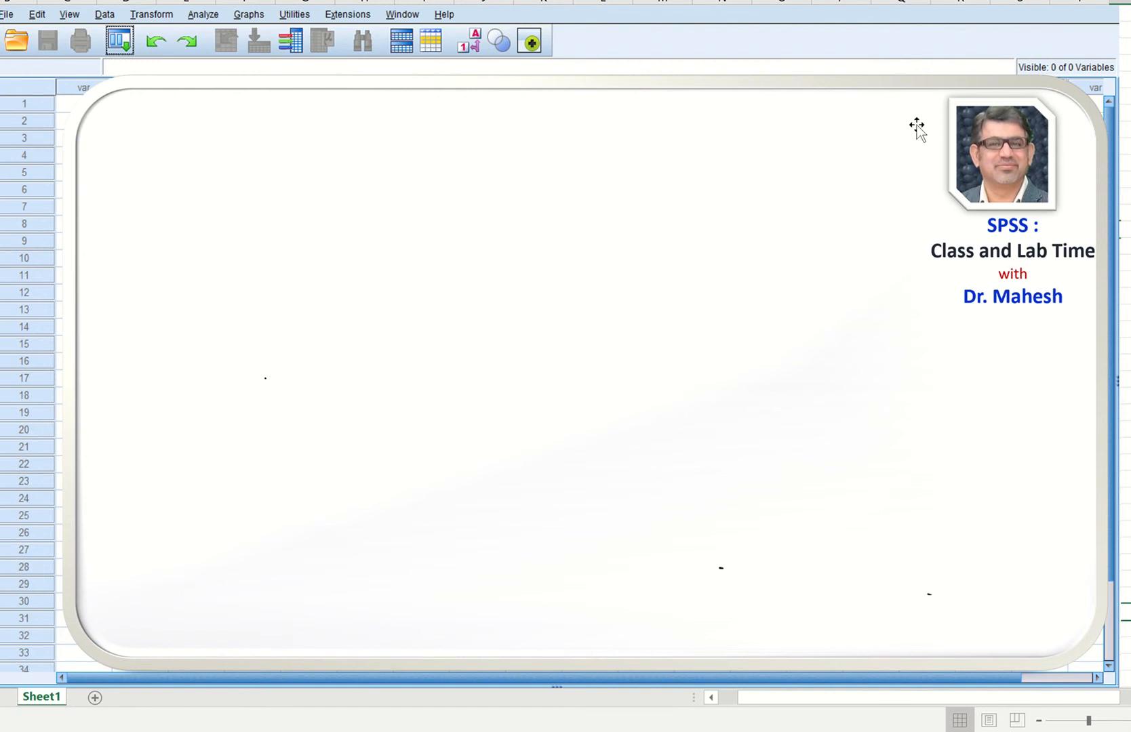
Step: Handwrite the title "Deleting the Missing Values" and the question "(i) When we can delete missing values?", underlining the question and putting quote marks around "When"
{"action": "mouse_move", "coordinate": [367, 108]}
{"action": "left_mouse_down"}
{"action": "mouse_move", "coordinate": [359, 136]}
{"action": "mouse_move", "coordinate": [385, 124]}
{"action": "mouse_move", "coordinate": [397, 136]}
{"action": "mouse_move", "coordinate": [453, 129]}
{"action": "mouse_move", "coordinate": [466, 154]}
{"action": "mouse_move", "coordinate": [492, 115]}
{"action": "mouse_move", "coordinate": [495, 135]}
{"action": "mouse_move", "coordinate": [577, 119]}
{"action": "mouse_move", "coordinate": [586, 132]}
{"action": "mouse_move", "coordinate": [647, 129]}
{"action": "mouse_move", "coordinate": [662, 152]}
{"action": "mouse_move", "coordinate": [681, 135]}
{"action": "mouse_move", "coordinate": [770, 125]}
{"action": "left_mouse_up"}
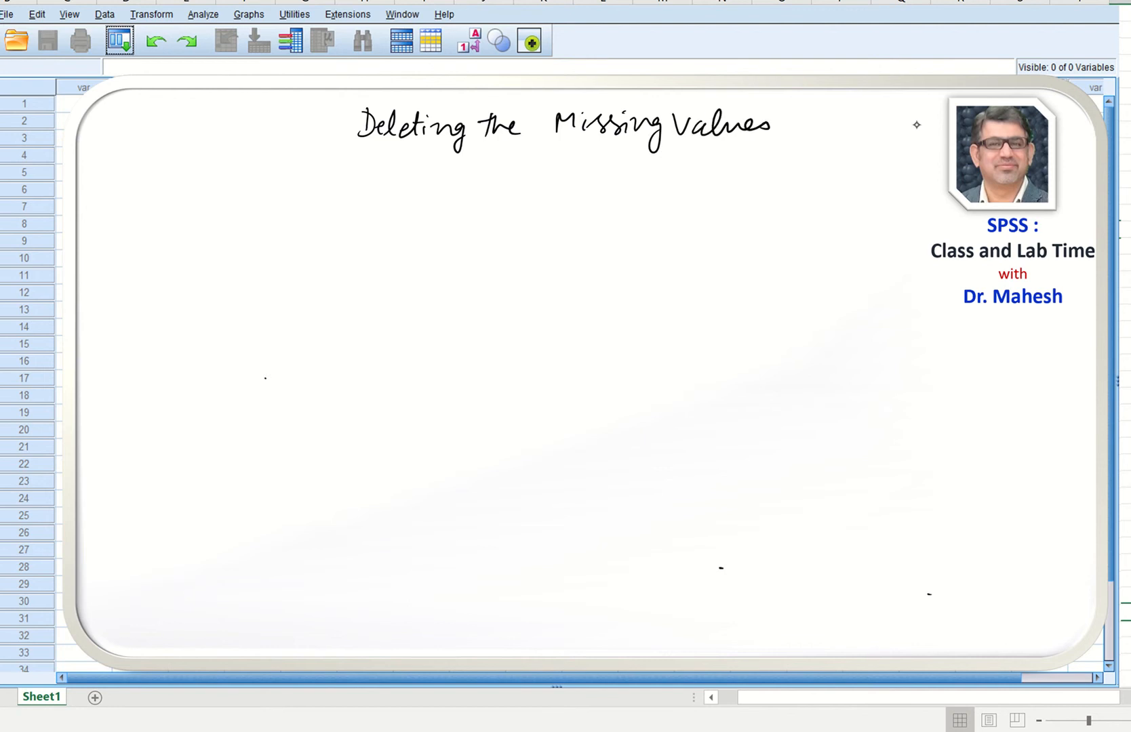
{"action": "mouse_move", "coordinate": [147, 186]}
{"action": "left_mouse_down"}
{"action": "mouse_move", "coordinate": [156, 207]}
{"action": "mouse_move", "coordinate": [139, 210]}
{"action": "left_mouse_up"}
{"action": "left_click", "coordinate": [145, 179]}
{"action": "mouse_move", "coordinate": [179, 188]}
{"action": "left_mouse_down"}
{"action": "mouse_move", "coordinate": [199, 203]}
{"action": "mouse_move", "coordinate": [271, 192]}
{"action": "mouse_move", "coordinate": [364, 204]}
{"action": "mouse_move", "coordinate": [383, 182]}
{"action": "mouse_move", "coordinate": [400, 202]}
{"action": "mouse_move", "coordinate": [416, 198]}
{"action": "mouse_move", "coordinate": [400, 189]}
{"action": "mouse_move", "coordinate": [465, 200]}
{"action": "mouse_move", "coordinate": [485, 188]}
{"action": "mouse_move", "coordinate": [510, 191]}
{"action": "mouse_move", "coordinate": [529, 216]}
{"action": "mouse_move", "coordinate": [515, 193]}
{"action": "mouse_move", "coordinate": [561, 184]}
{"action": "mouse_move", "coordinate": [657, 203]}
{"action": "left_mouse_up"}
{"action": "left_click", "coordinate": [655, 213]}
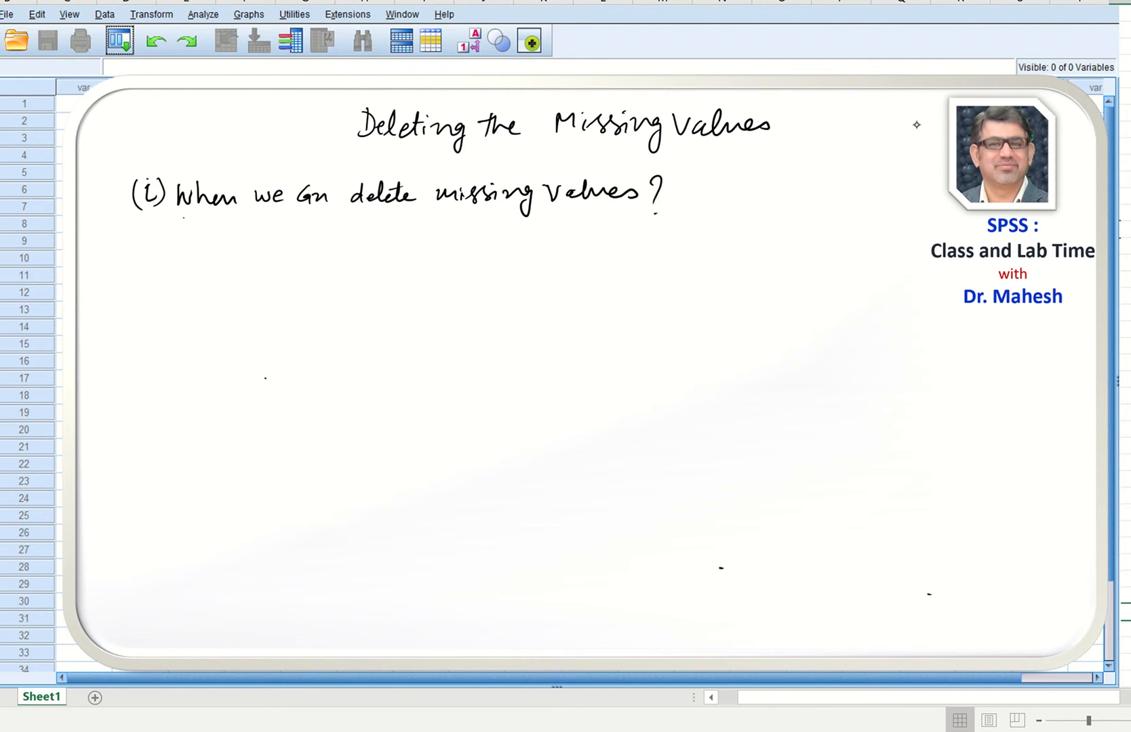
{"action": "left_click_drag", "start_coordinate": [183, 217], "coordinate": [649, 217]}
{"action": "mouse_move", "coordinate": [242, 173]}
{"action": "left_mouse_down"}
{"action": "mouse_move", "coordinate": [239, 182]}
{"action": "mouse_move", "coordinate": [179, 180]}
{"action": "left_mouse_up"}
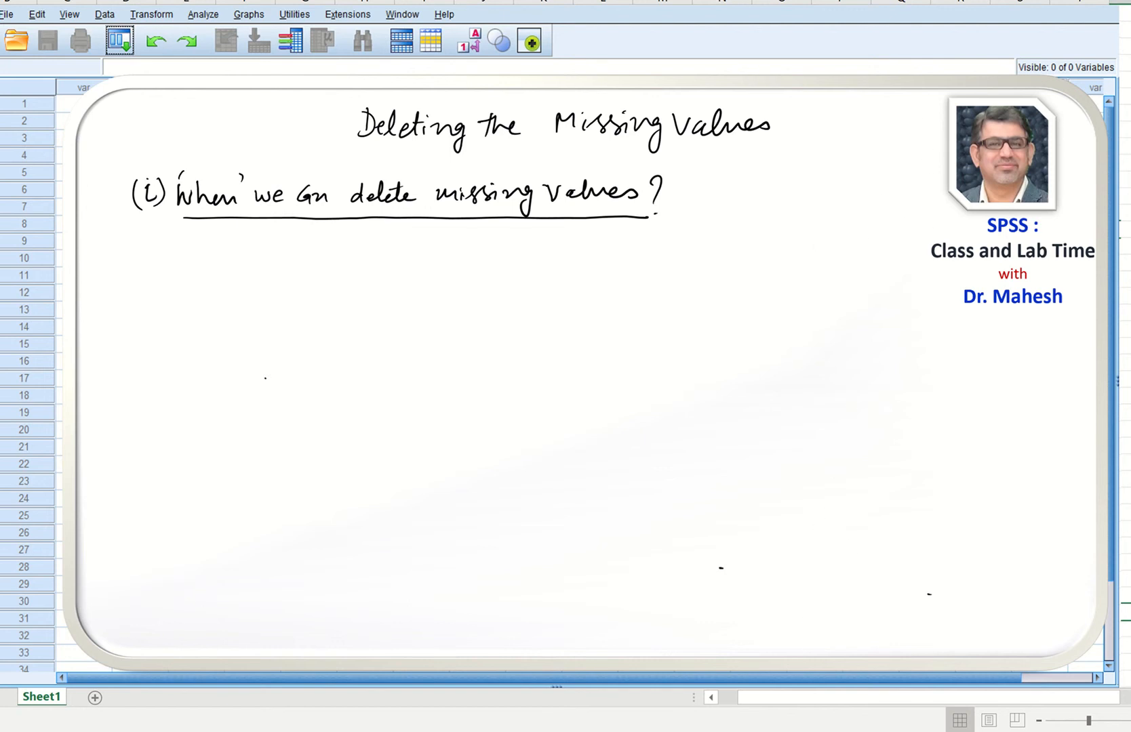
Step: Bring up the missingValues.sav dataset in SPSS to view its data, and switch back to the missingValues3.sav dataset
{"action": "mouse_move", "coordinate": [772, 731]}
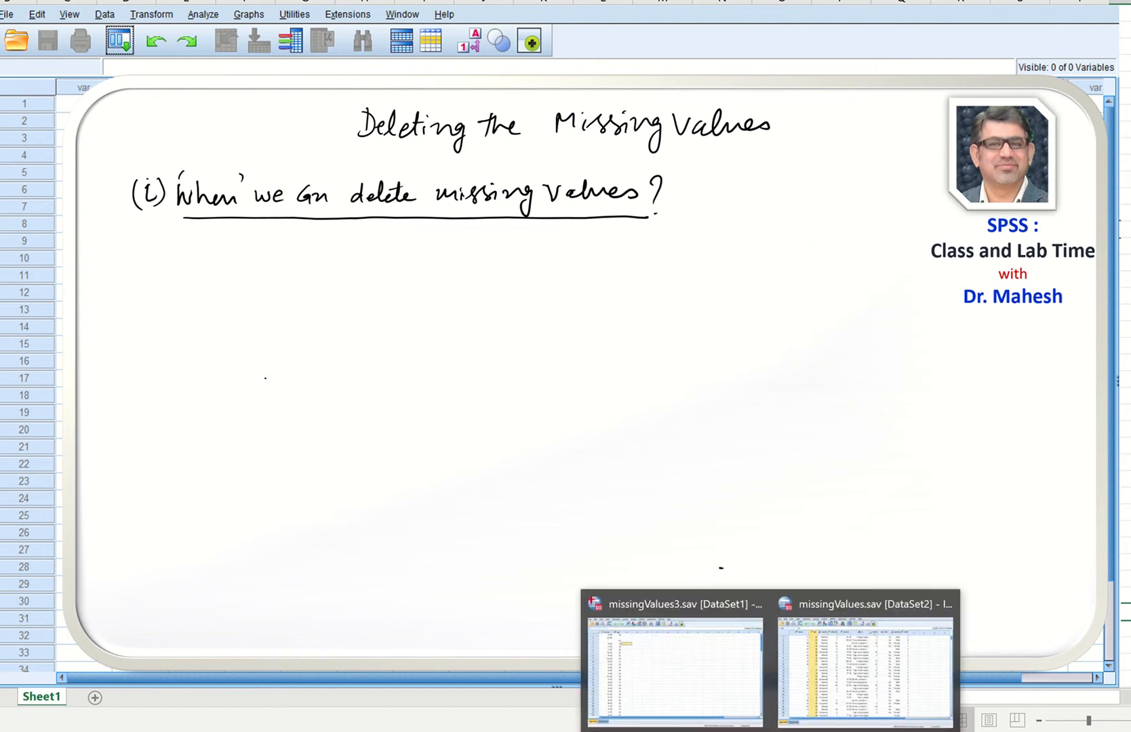
{"action": "left_click", "coordinate": [832, 671]}
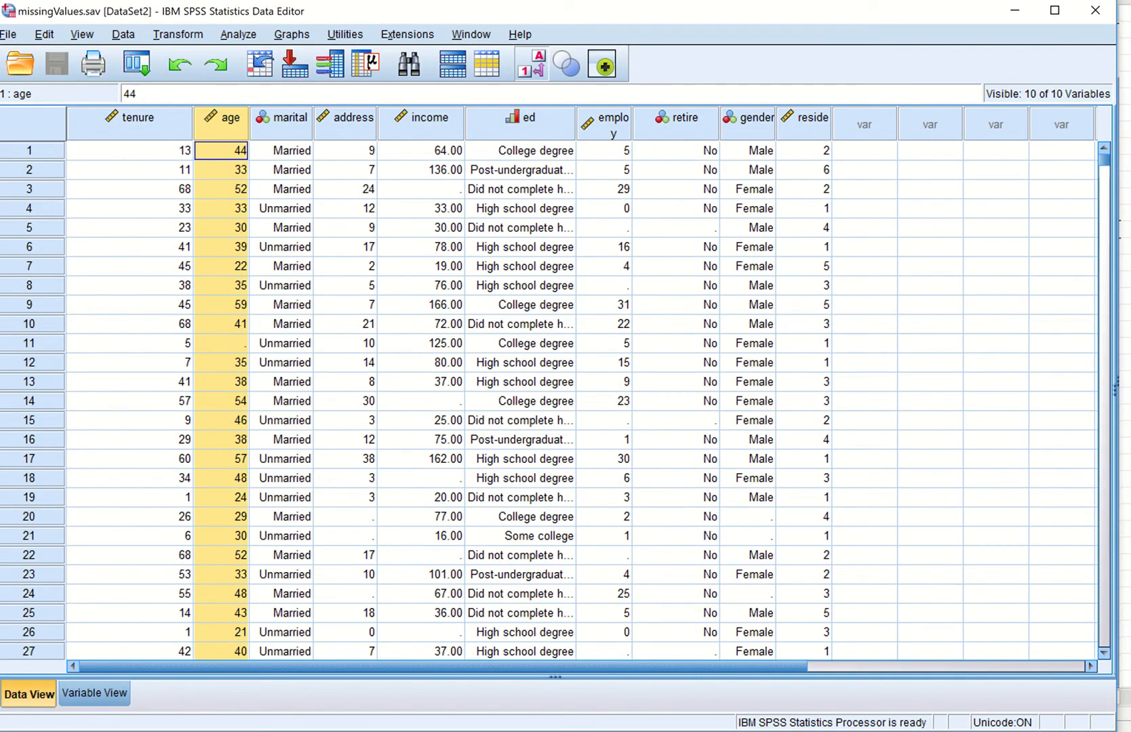
{"action": "mouse_move", "coordinate": [620, 731]}
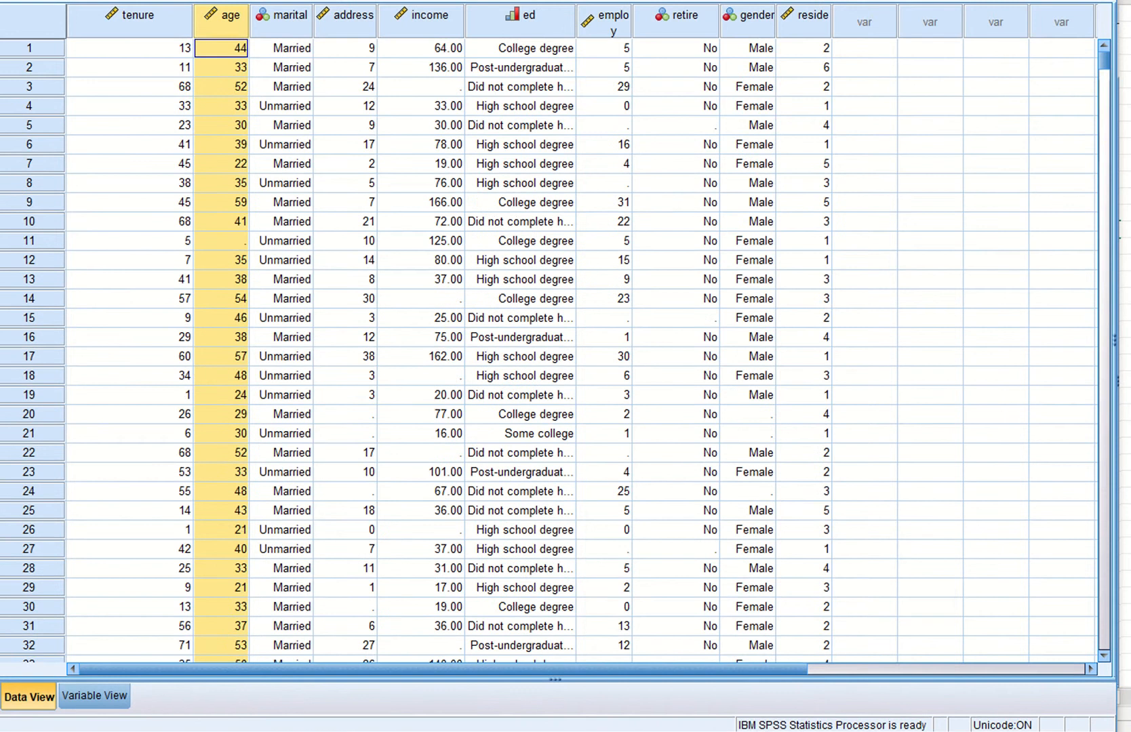
{"action": "mouse_move", "coordinate": [771, 731]}
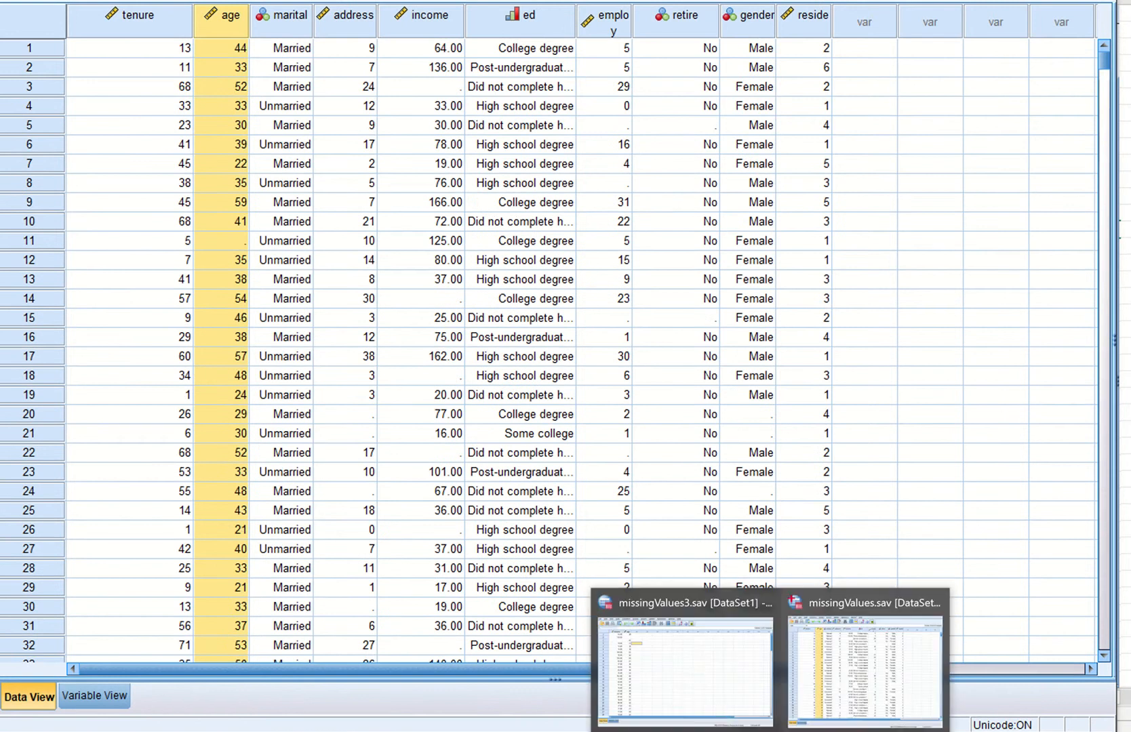
{"action": "left_click", "coordinate": [686, 687]}
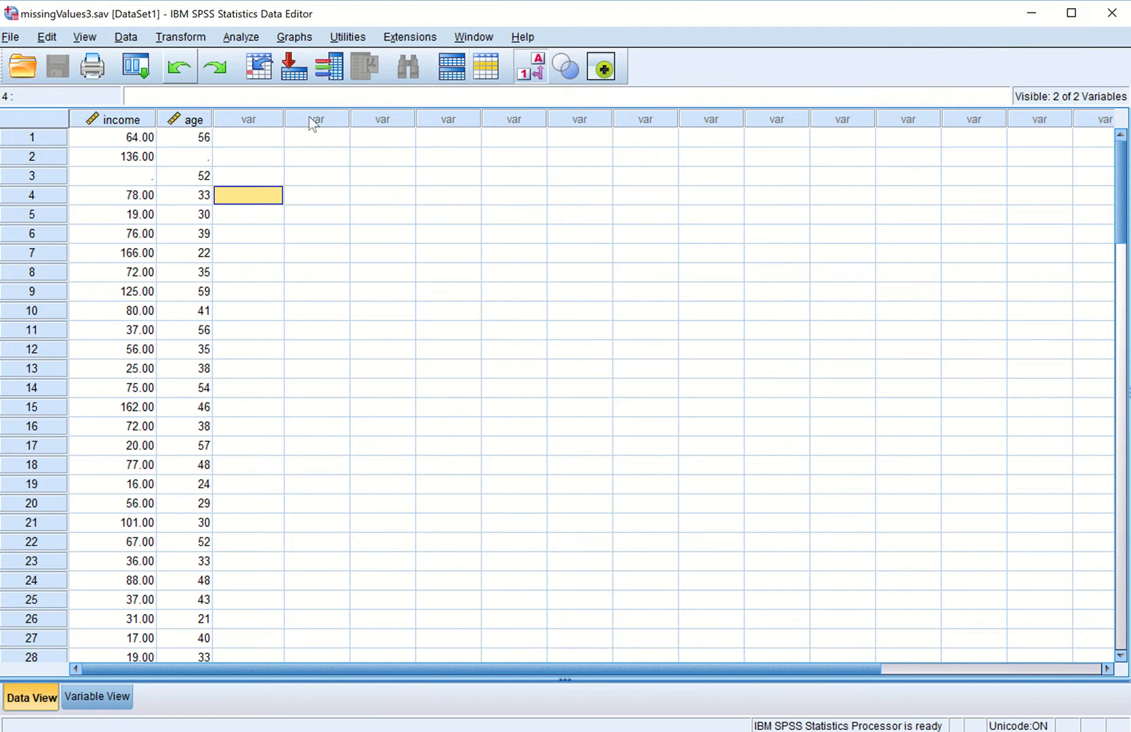
Step: Set up a Frequencies analysis from reset settings with household income and age in years as the variables
{"action": "left_click", "coordinate": [249, 42]}
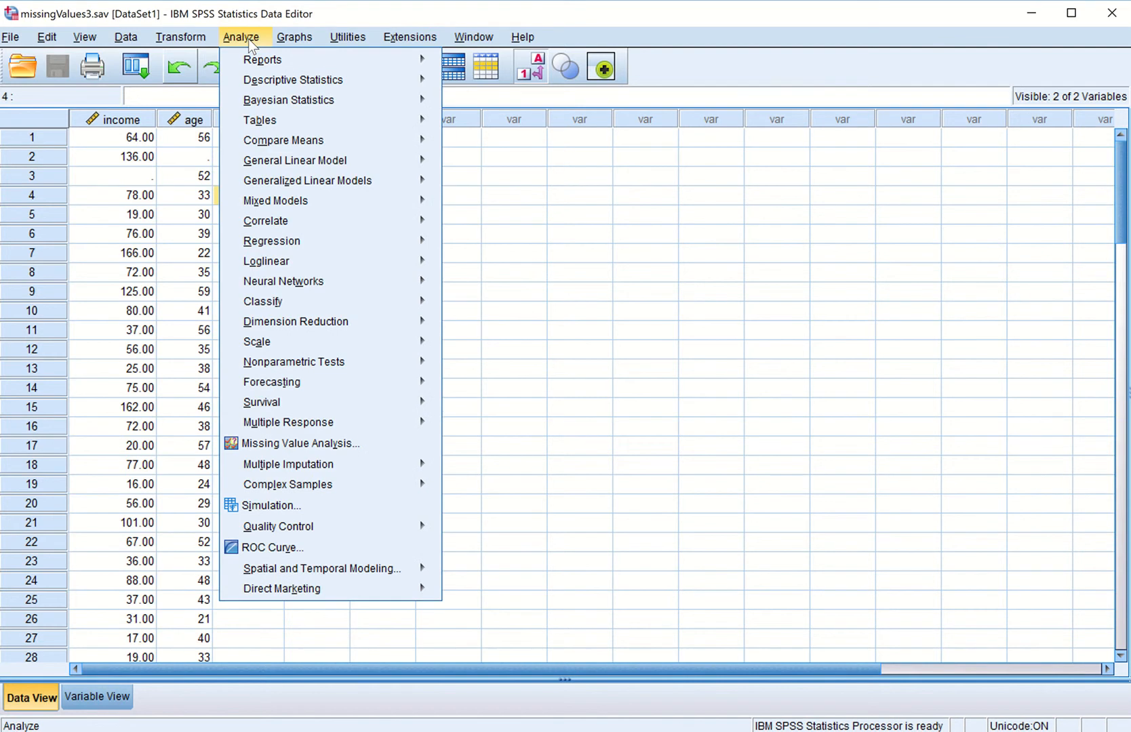
{"action": "mouse_move", "coordinate": [259, 80]}
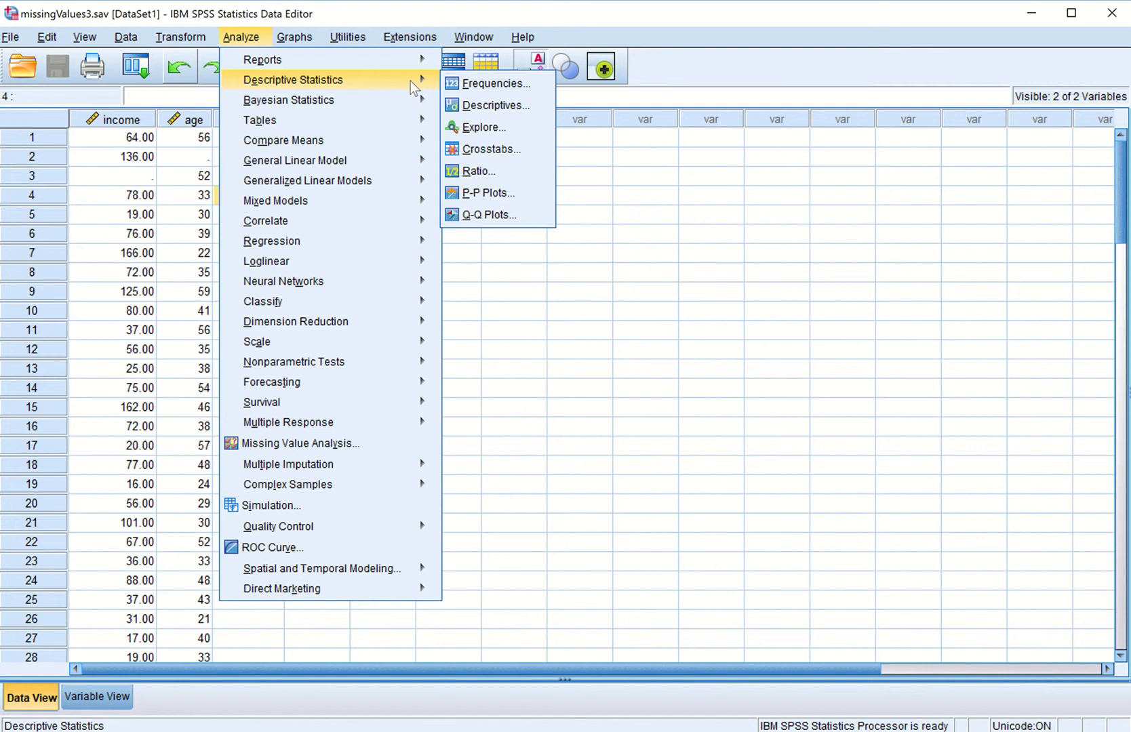
{"action": "left_click", "coordinate": [474, 82]}
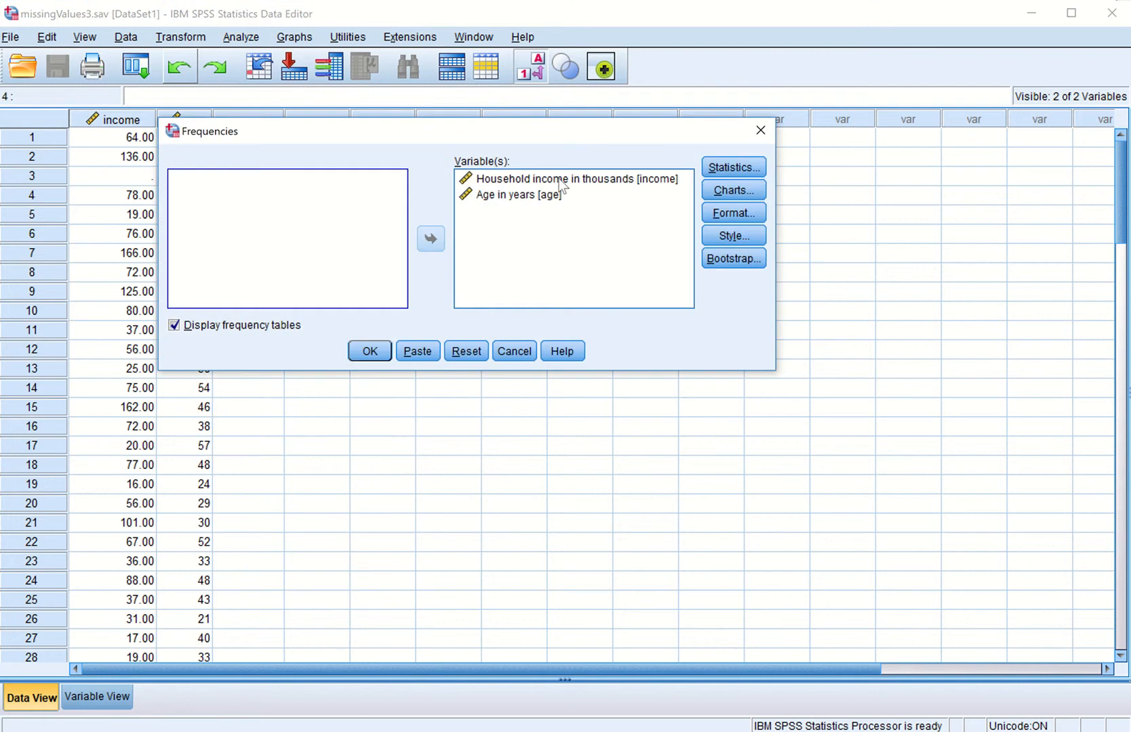
{"action": "left_click", "coordinate": [467, 353]}
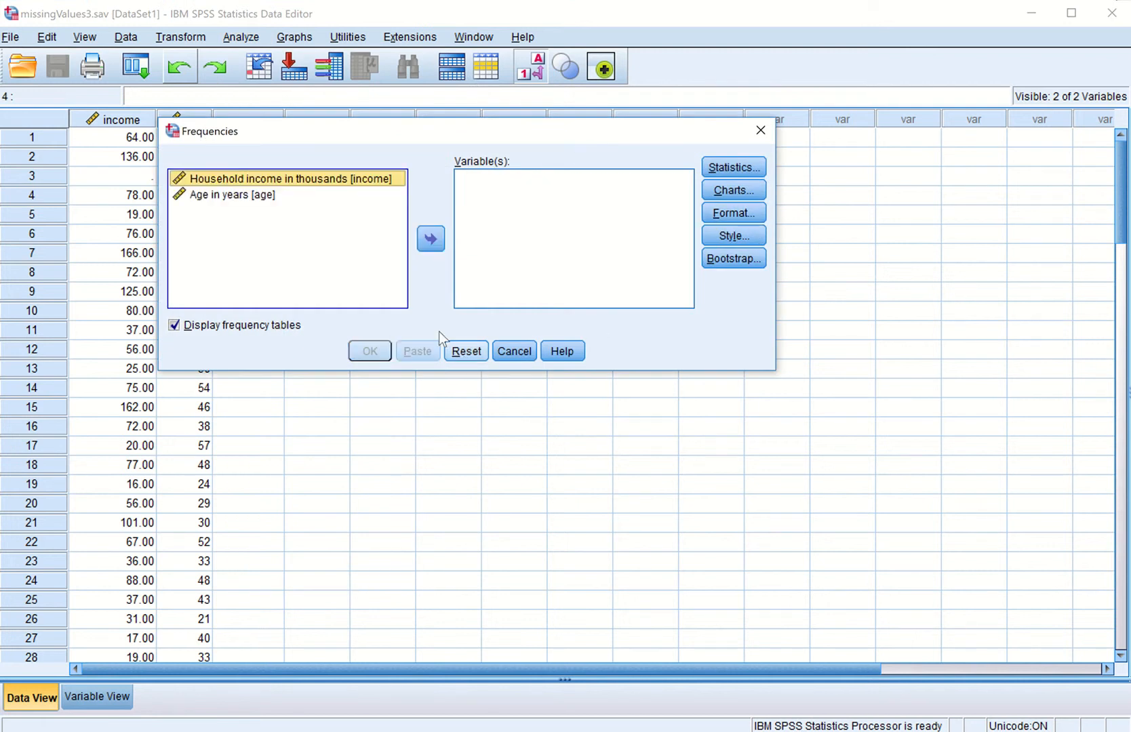
{"action": "left_click", "coordinate": [430, 238]}
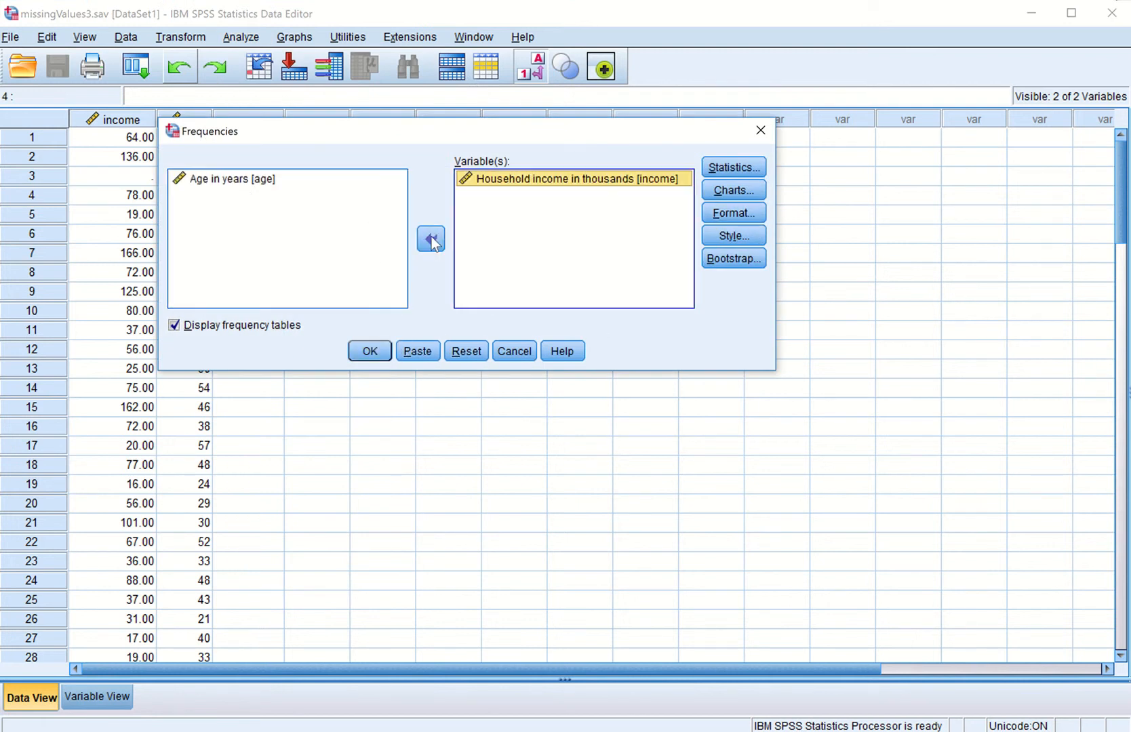
{"action": "left_click", "coordinate": [384, 178]}
{"action": "left_click", "coordinate": [432, 239]}
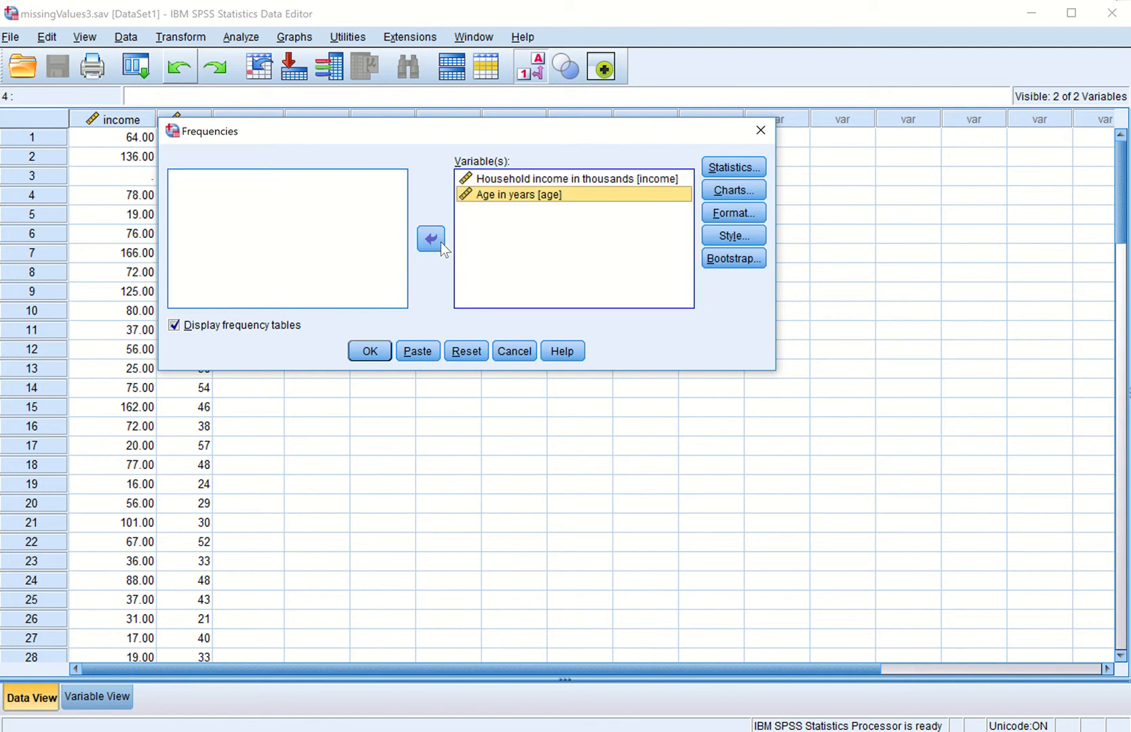
Step: Include the mean in the Frequencies statistics and run the analysis
{"action": "left_click", "coordinate": [724, 171]}
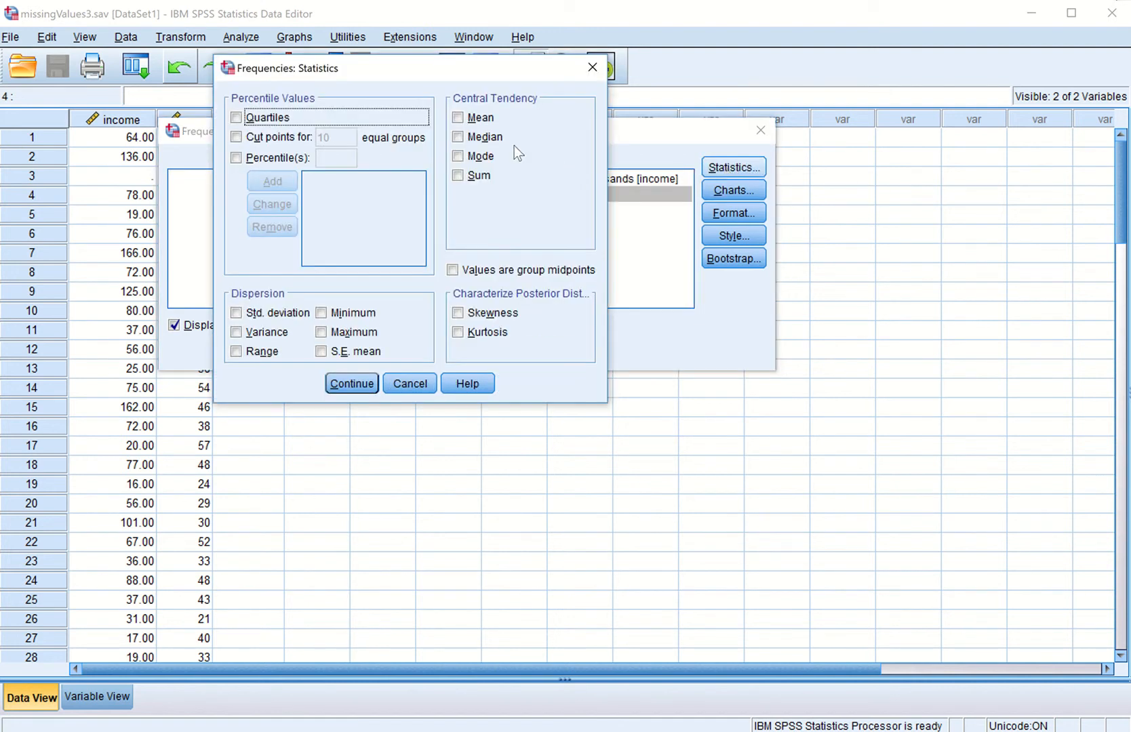
{"action": "left_click", "coordinate": [457, 119]}
{"action": "left_click", "coordinate": [361, 388]}
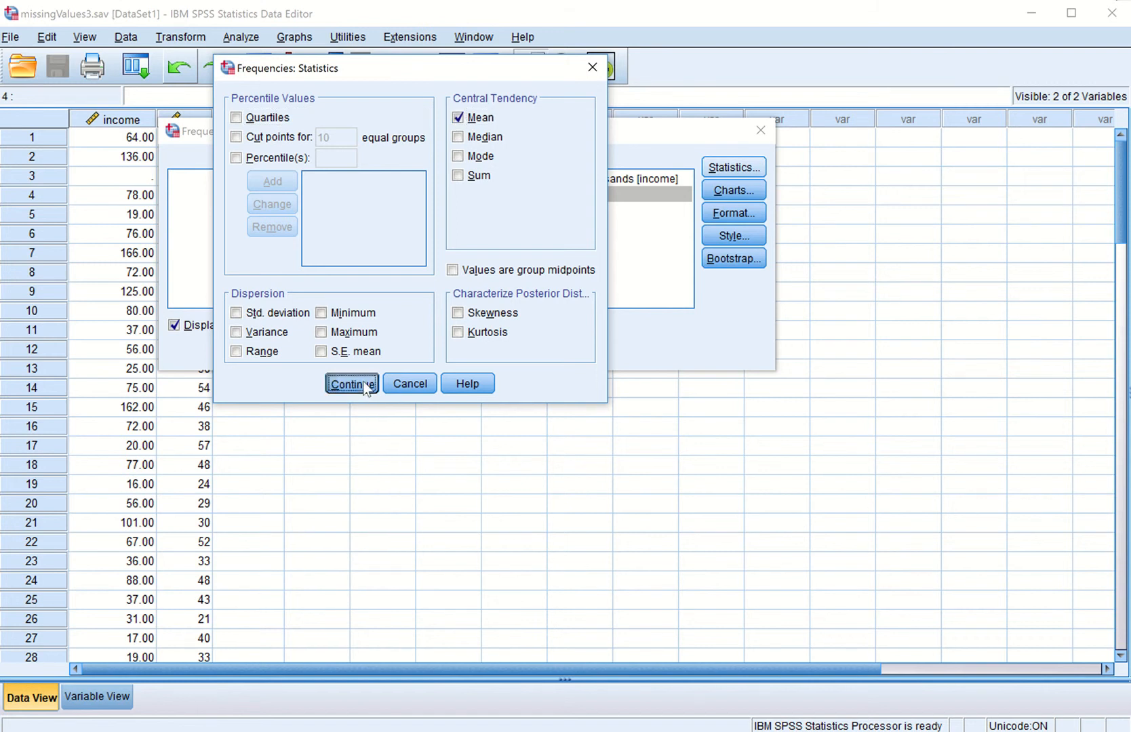
{"action": "left_click", "coordinate": [370, 351]}
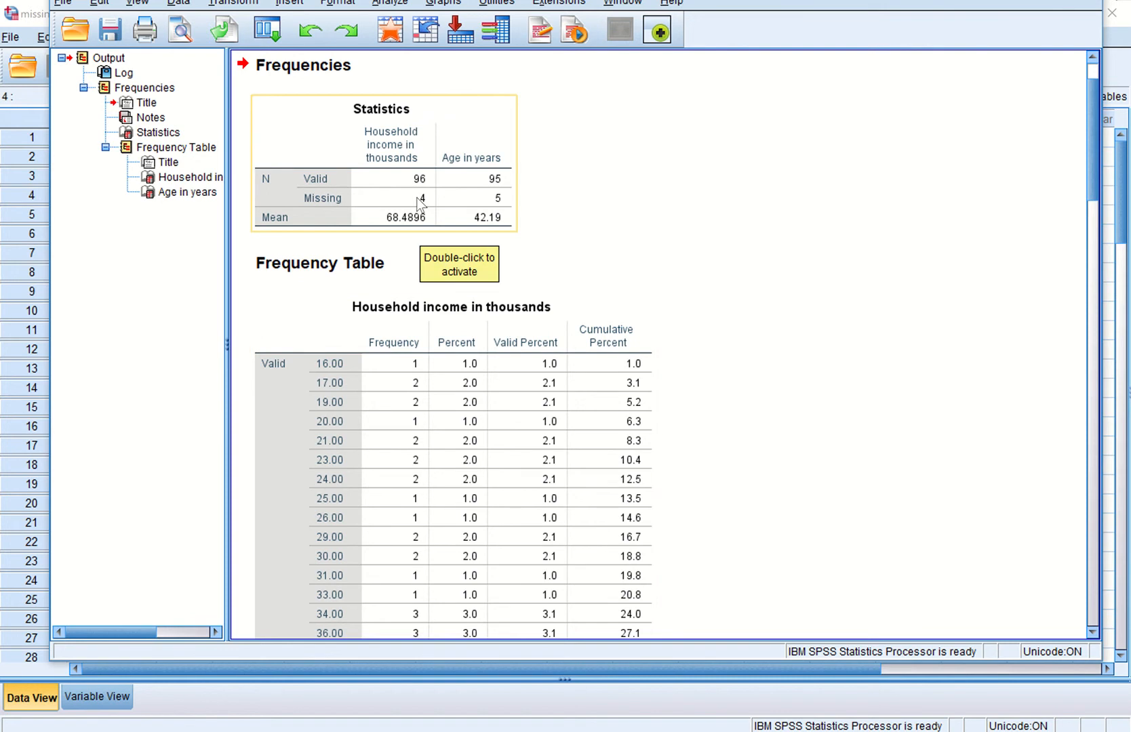
Step: Examine the statistics table and the frequency tables for the missing counts and percentages of household income and age
{"action": "left_click_drag", "start_coordinate": [527, 0], "coordinate": [527, 19]}
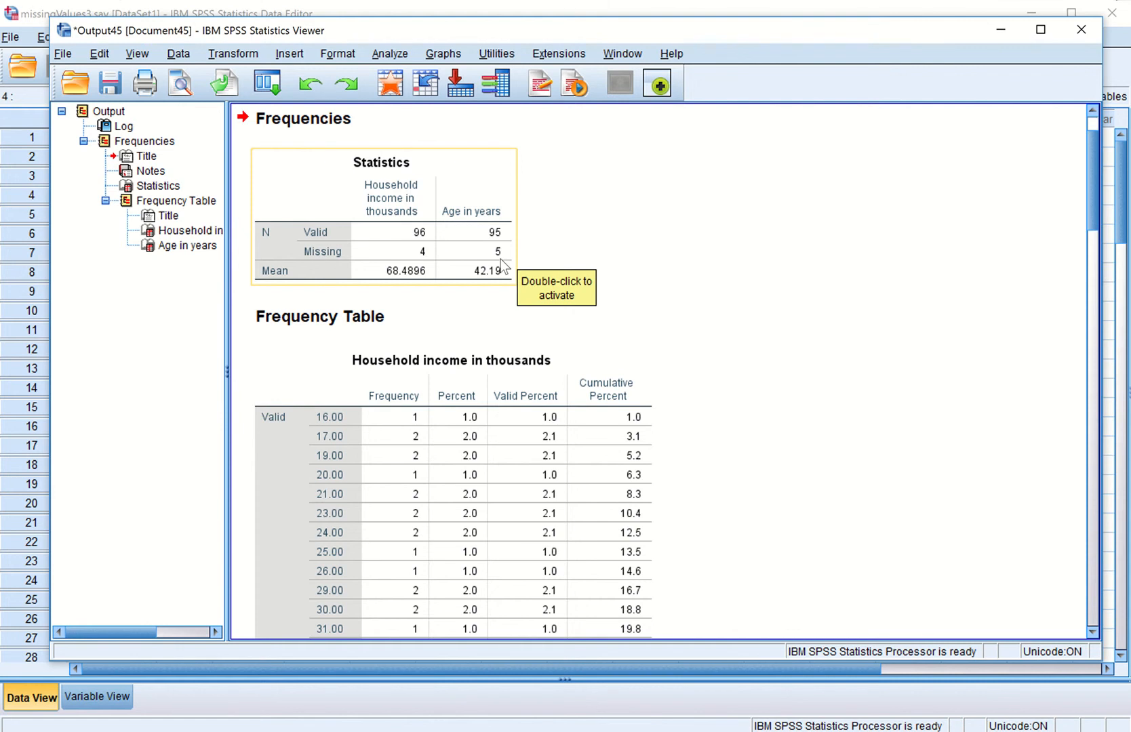
{"action": "scroll", "coordinate": [502, 265], "scroll_direction": "down", "scroll_amount": 5}
{"action": "scroll", "coordinate": [500, 259], "scroll_direction": "down", "scroll_amount": 18}
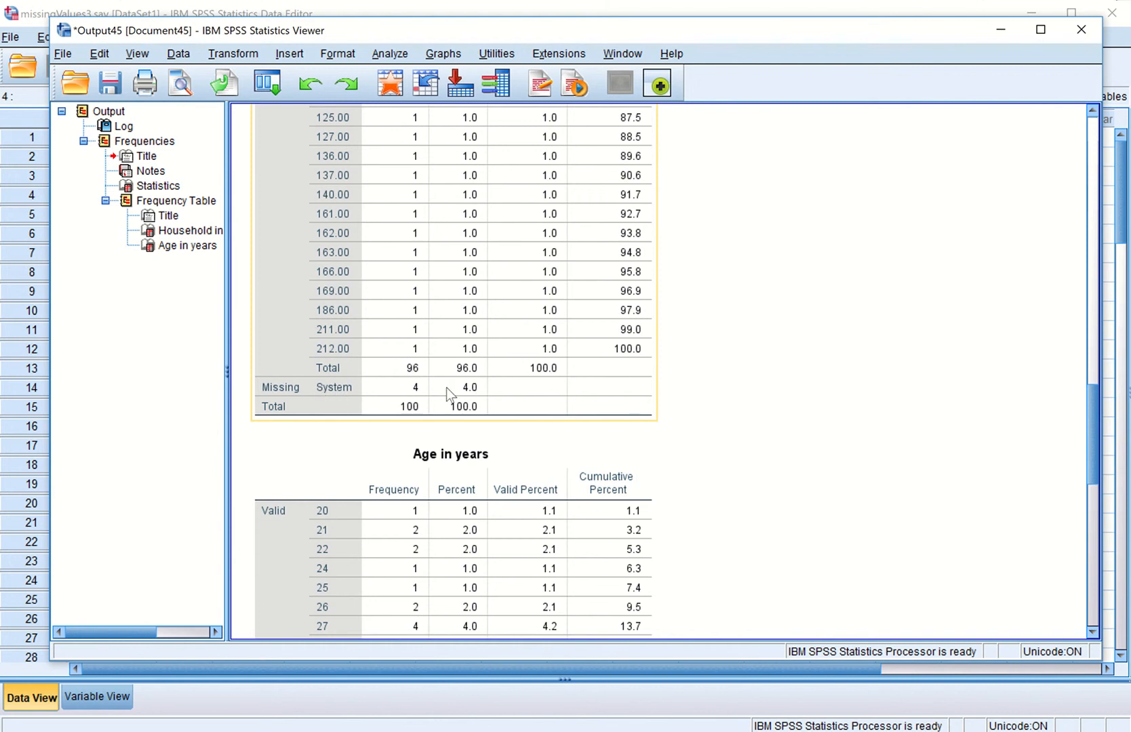
{"action": "scroll", "coordinate": [449, 390], "scroll_direction": "down", "scroll_amount": 18}
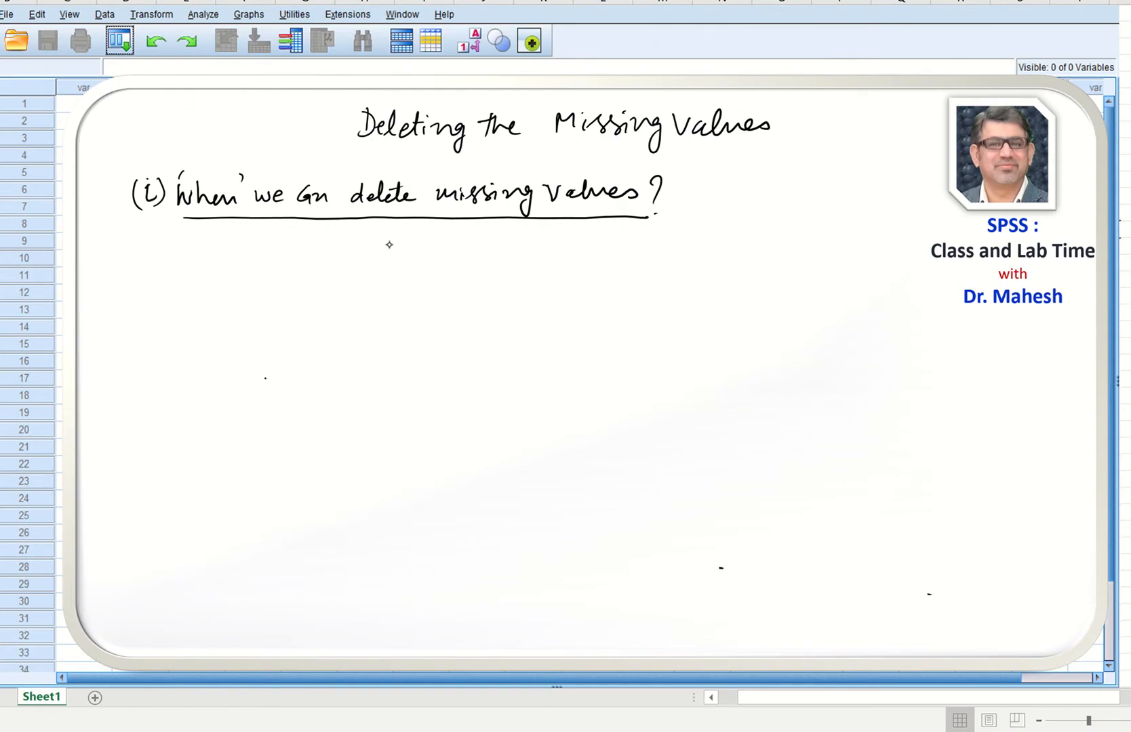
Step: On the whiteboard, handwrite "Income" under the question, put a 4 between ruled lines below it, and draw a second set of ruled lines beside them
{"action": "left_click", "coordinate": [373, 258]}
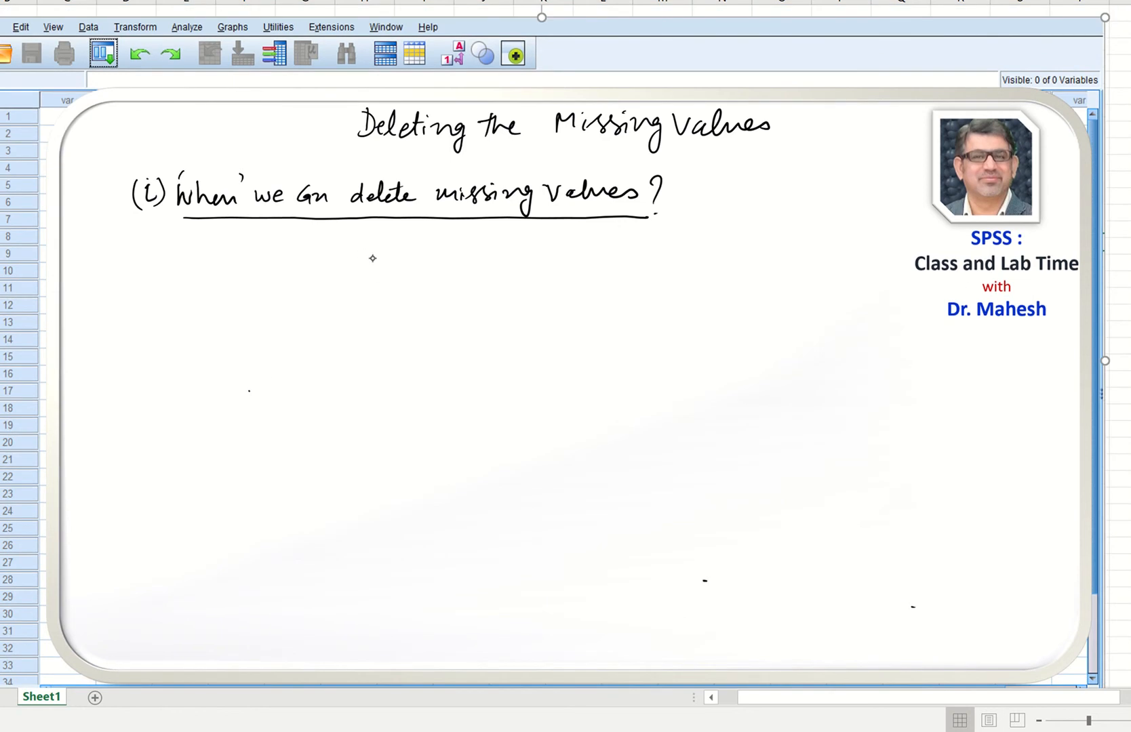
{"action": "mouse_move", "coordinate": [401, 238]}
{"action": "left_mouse_down"}
{"action": "mouse_move", "coordinate": [398, 267]}
{"action": "mouse_move", "coordinate": [473, 257]}
{"action": "left_mouse_up"}
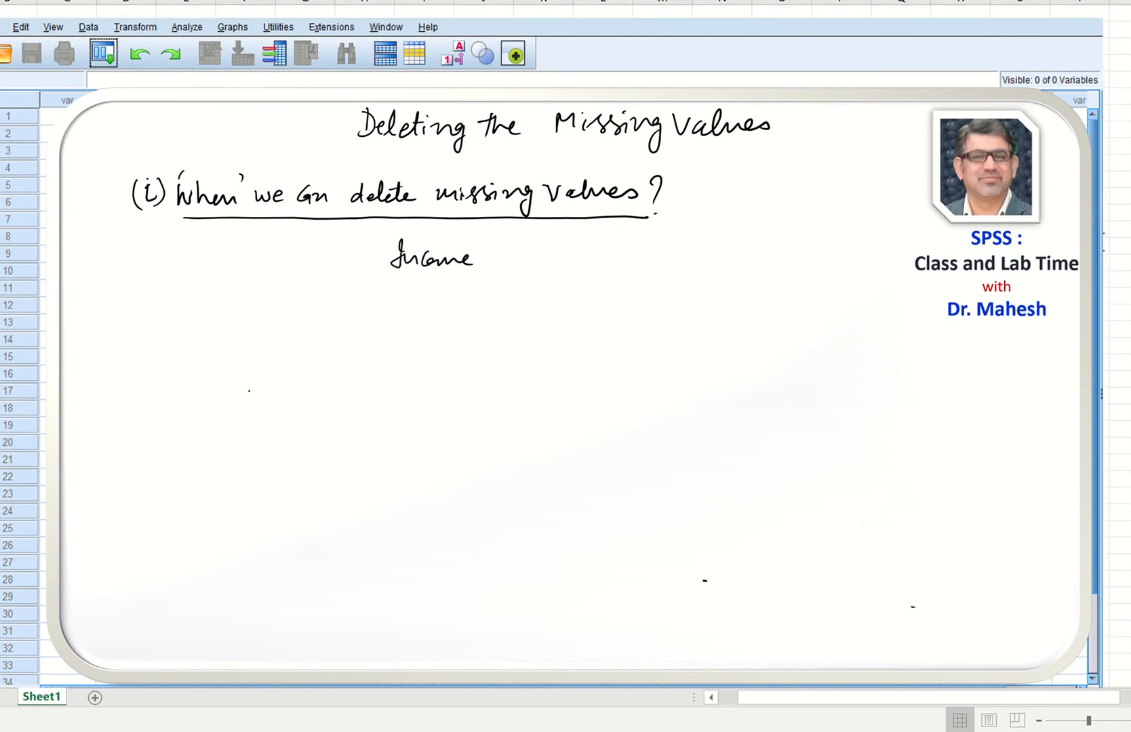
{"action": "mouse_move", "coordinate": [516, 315]}
{"action": "left_mouse_down"}
{"action": "mouse_move", "coordinate": [572, 316]}
{"action": "mouse_move", "coordinate": [577, 336]}
{"action": "mouse_move", "coordinate": [571, 344]}
{"action": "mouse_move", "coordinate": [552, 329]}
{"action": "left_mouse_up"}
{"action": "left_click_drag", "start_coordinate": [547, 321], "coordinate": [546, 339]}
{"action": "left_click_drag", "start_coordinate": [728, 315], "coordinate": [795, 317]}
{"action": "left_click_drag", "start_coordinate": [733, 344], "coordinate": [794, 344]}
{"action": "left_click_drag", "start_coordinate": [749, 350], "coordinate": [791, 349]}
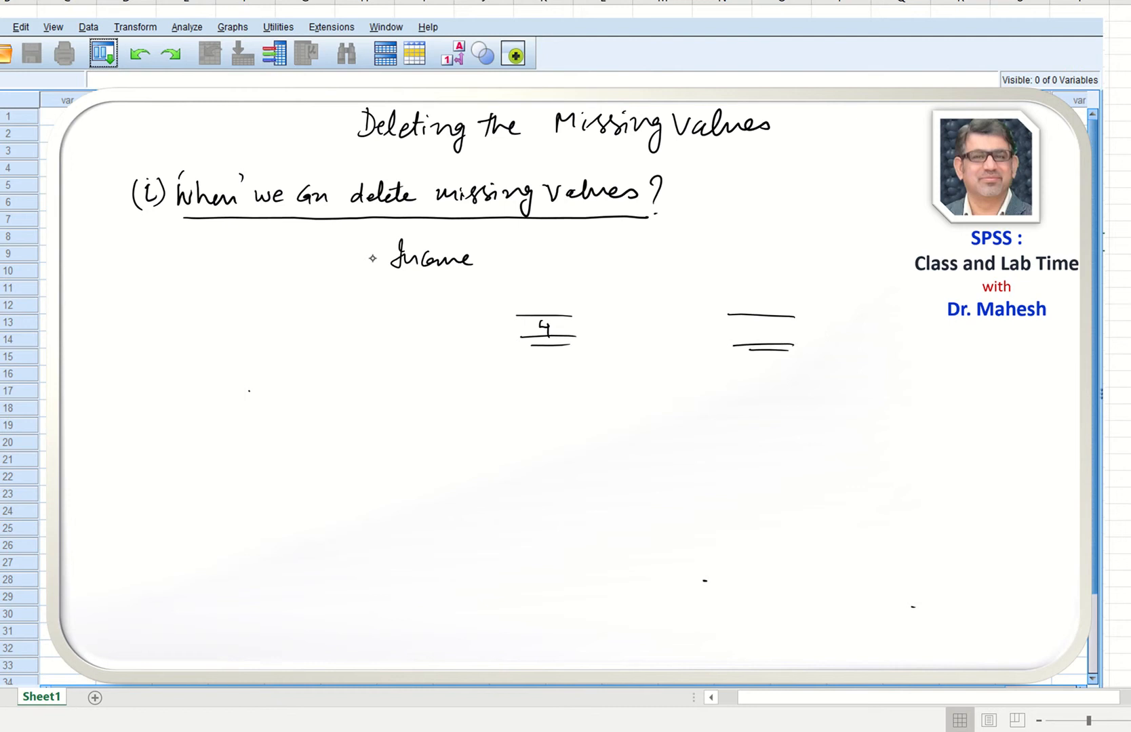
Step: Add further handwritten notes beside and below the "Income" label, including an entry within the second set of ruled lines
{"action": "mouse_move", "coordinate": [677, 260]}
{"action": "left_mouse_down"}
{"action": "mouse_move", "coordinate": [699, 269]}
{"action": "mouse_move", "coordinate": [724, 256]}
{"action": "left_mouse_up"}
{"action": "mouse_move", "coordinate": [759, 323]}
{"action": "left_mouse_down"}
{"action": "mouse_move", "coordinate": [770, 323]}
{"action": "mouse_move", "coordinate": [756, 336]}
{"action": "left_mouse_up"}
{"action": "mouse_move", "coordinate": [363, 313]}
{"action": "left_mouse_down"}
{"action": "mouse_move", "coordinate": [357, 333]}
{"action": "mouse_move", "coordinate": [364, 313]}
{"action": "left_mouse_up"}
{"action": "left_click_drag", "start_coordinate": [358, 324], "coordinate": [376, 332]}
{"action": "mouse_move", "coordinate": [384, 311]}
{"action": "left_mouse_down"}
{"action": "mouse_move", "coordinate": [381, 336]}
{"action": "mouse_move", "coordinate": [396, 333]}
{"action": "left_mouse_up"}
{"action": "mouse_move", "coordinate": [400, 311]}
{"action": "left_mouse_down"}
{"action": "mouse_move", "coordinate": [405, 334]}
{"action": "mouse_move", "coordinate": [433, 315]}
{"action": "mouse_move", "coordinate": [492, 318]}
{"action": "mouse_move", "coordinate": [482, 346]}
{"action": "left_mouse_up"}
{"action": "left_click_drag", "start_coordinate": [367, 347], "coordinate": [455, 354]}
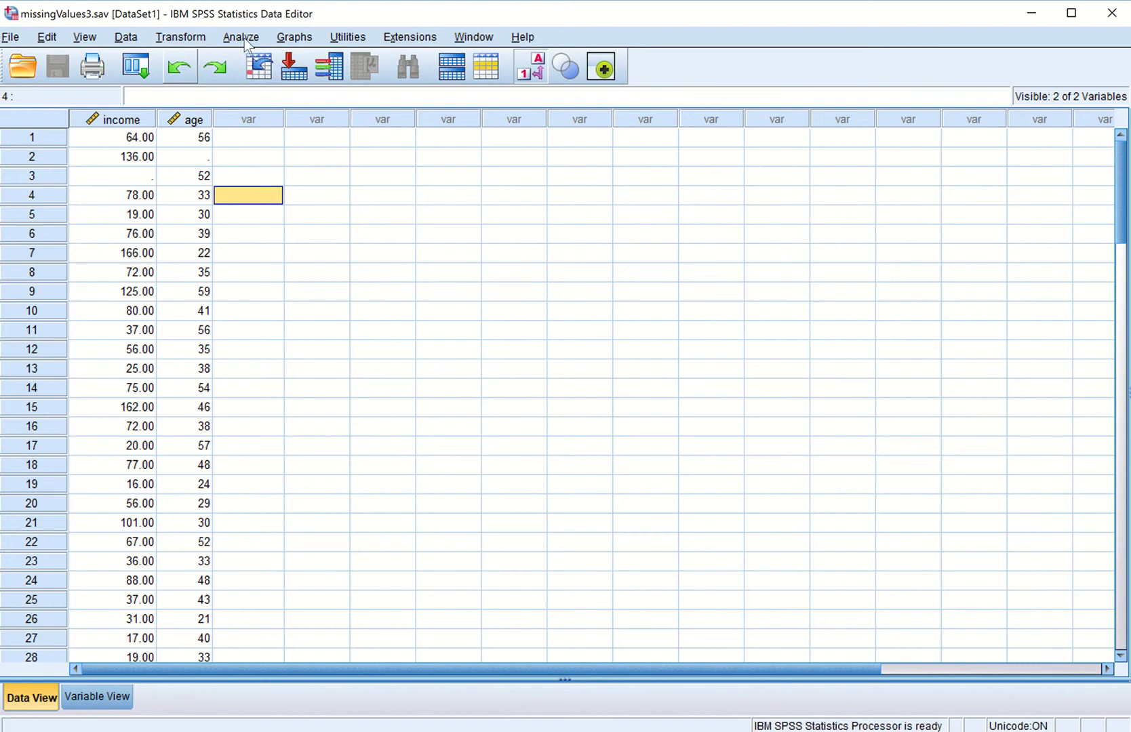
Step: Widen the Label column in the variable definitions of missingValues3.sav, and check the value labels of income without changing them
{"action": "left_click", "coordinate": [102, 697]}
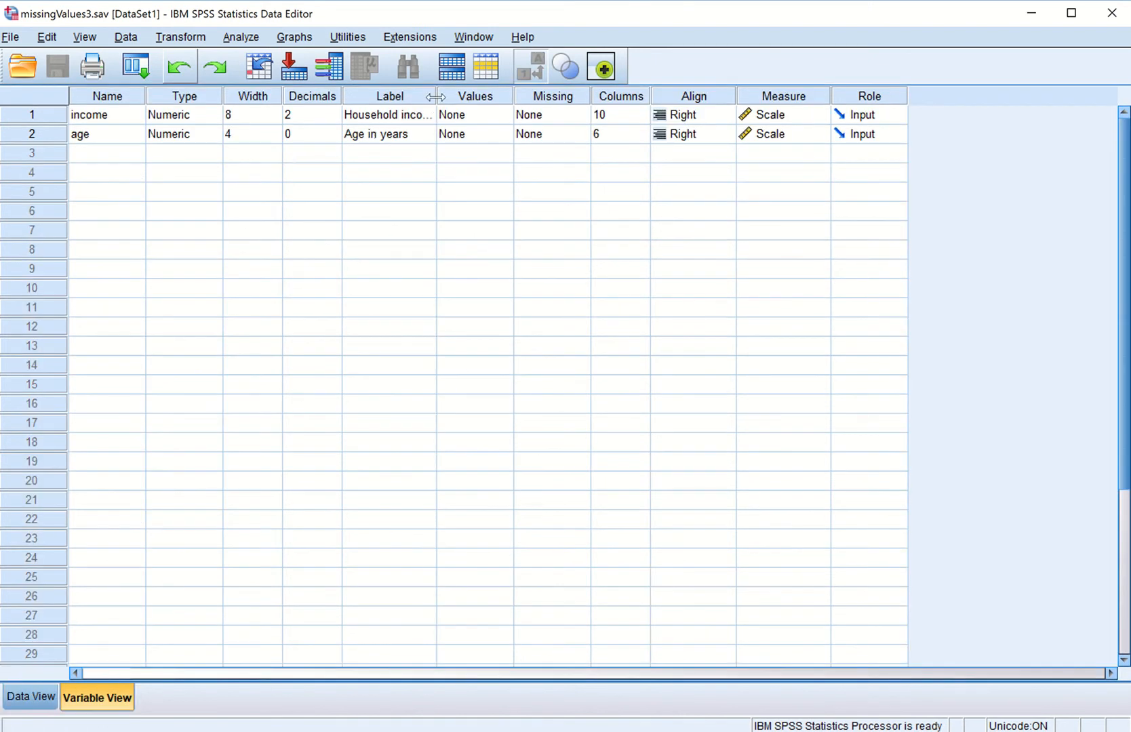
{"action": "left_click_drag", "start_coordinate": [437, 96], "coordinate": [480, 98]}
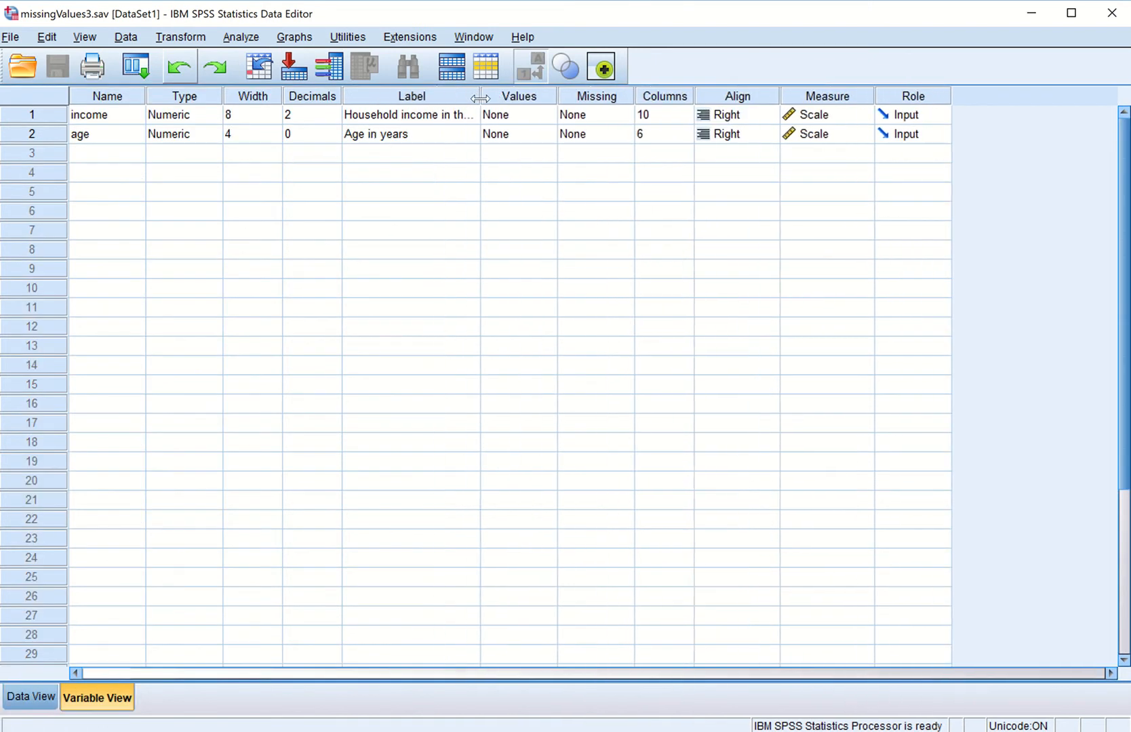
{"action": "double_click", "coordinate": [547, 113]}
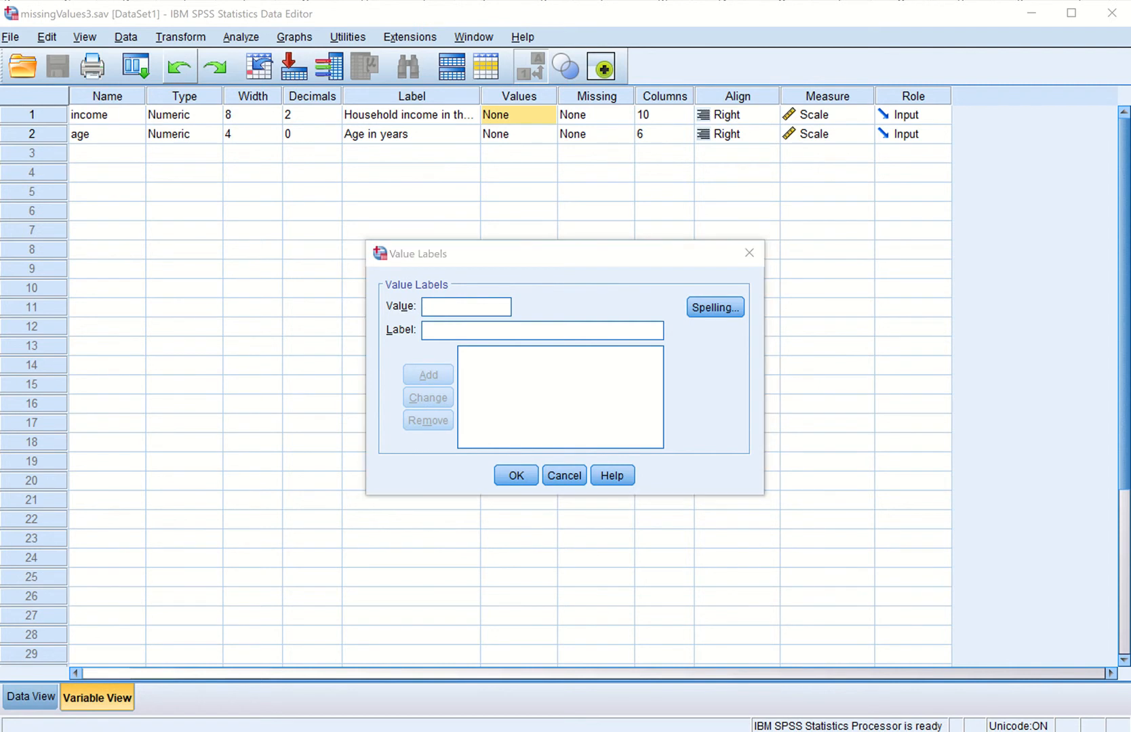
{"action": "left_click", "coordinate": [563, 477]}
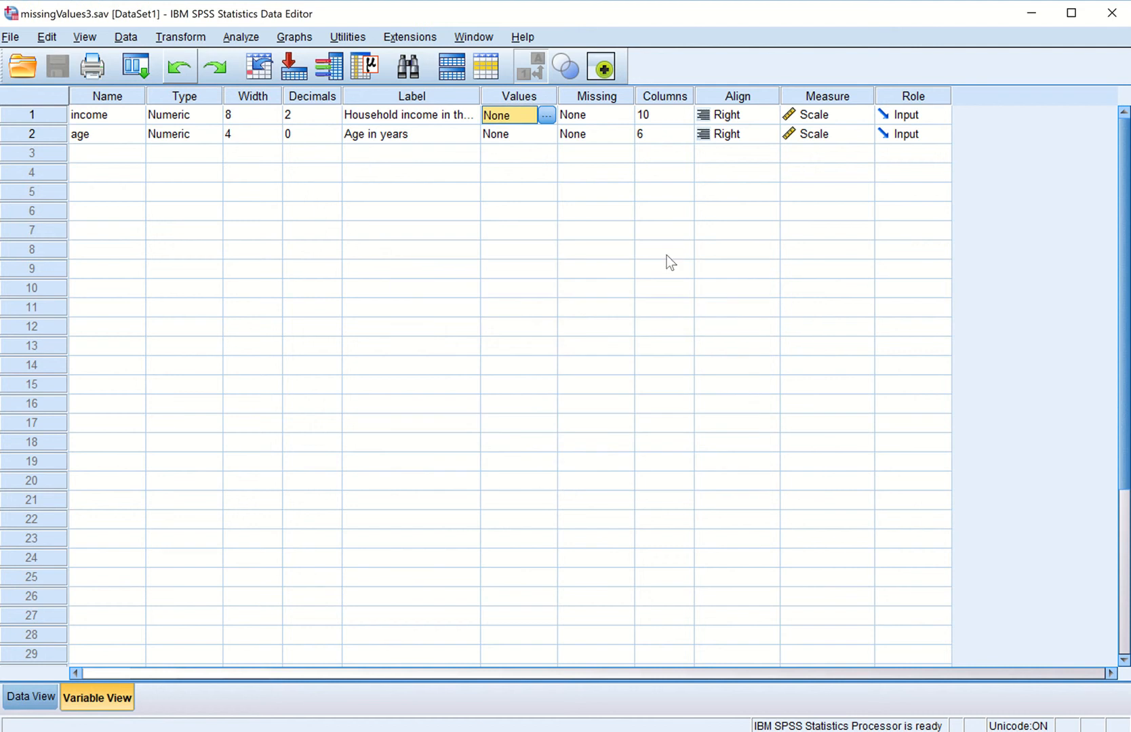
Step: Reset the Missing Value Analysis and run it with household income and age as quantitative variables and EM estimation
{"action": "left_click", "coordinate": [241, 37]}
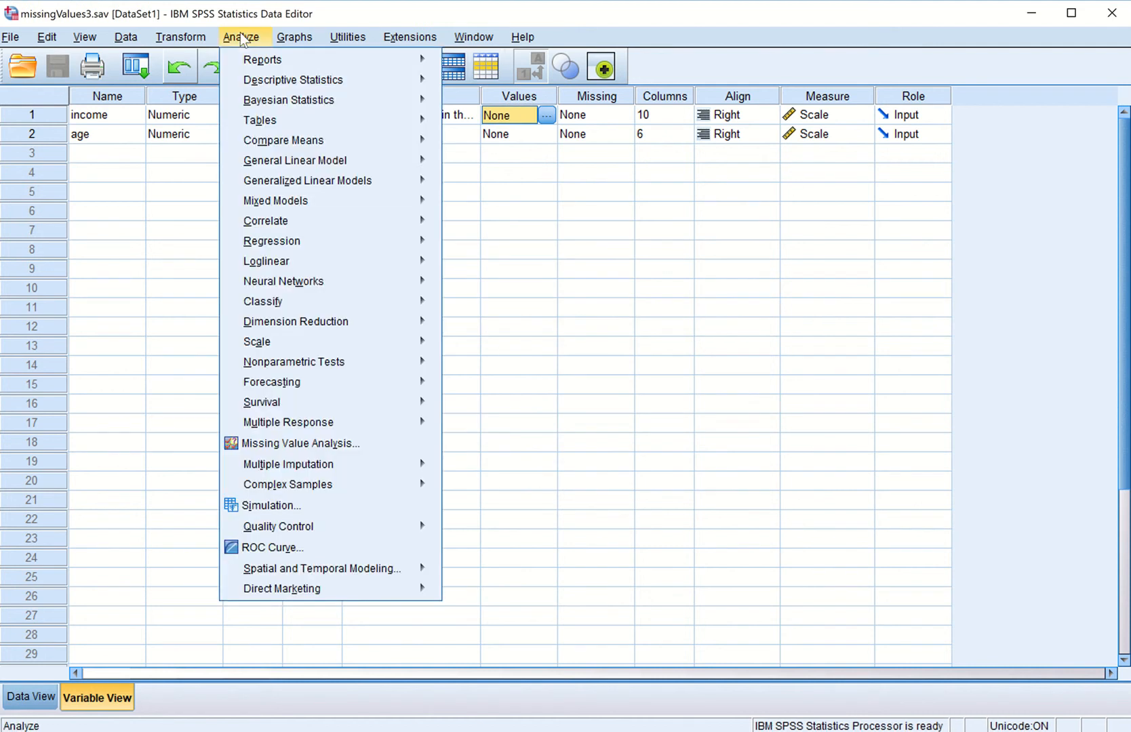
{"action": "left_click", "coordinate": [306, 445]}
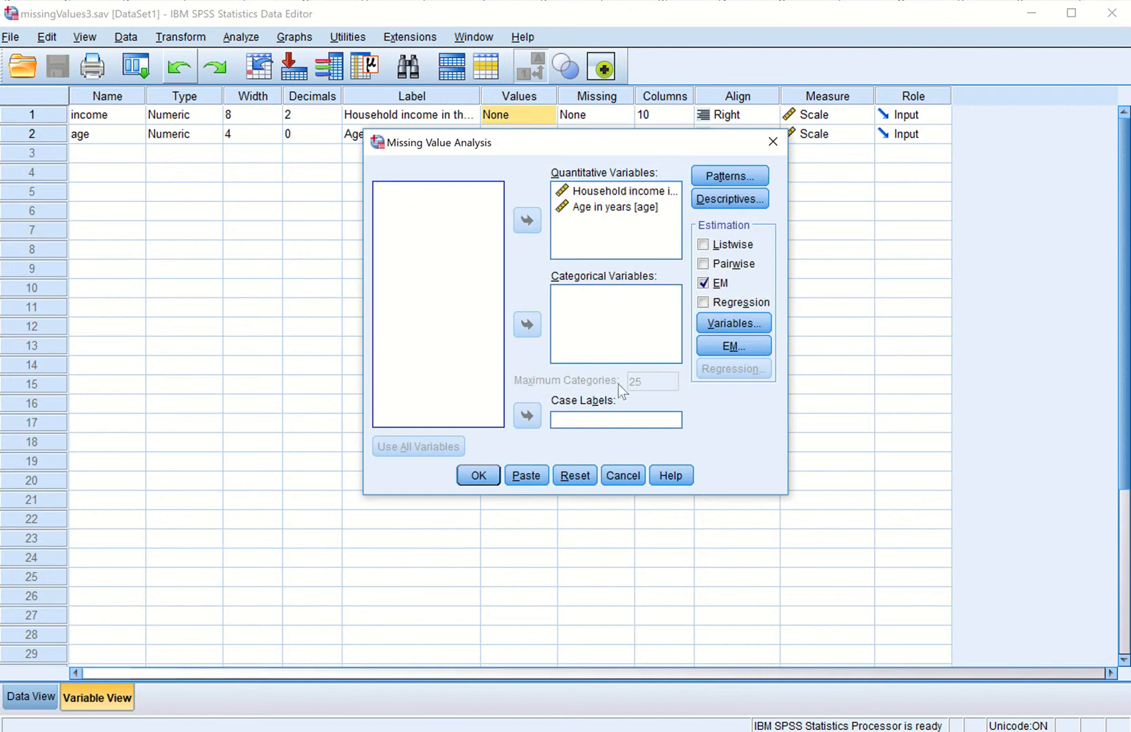
{"action": "left_click", "coordinate": [574, 476]}
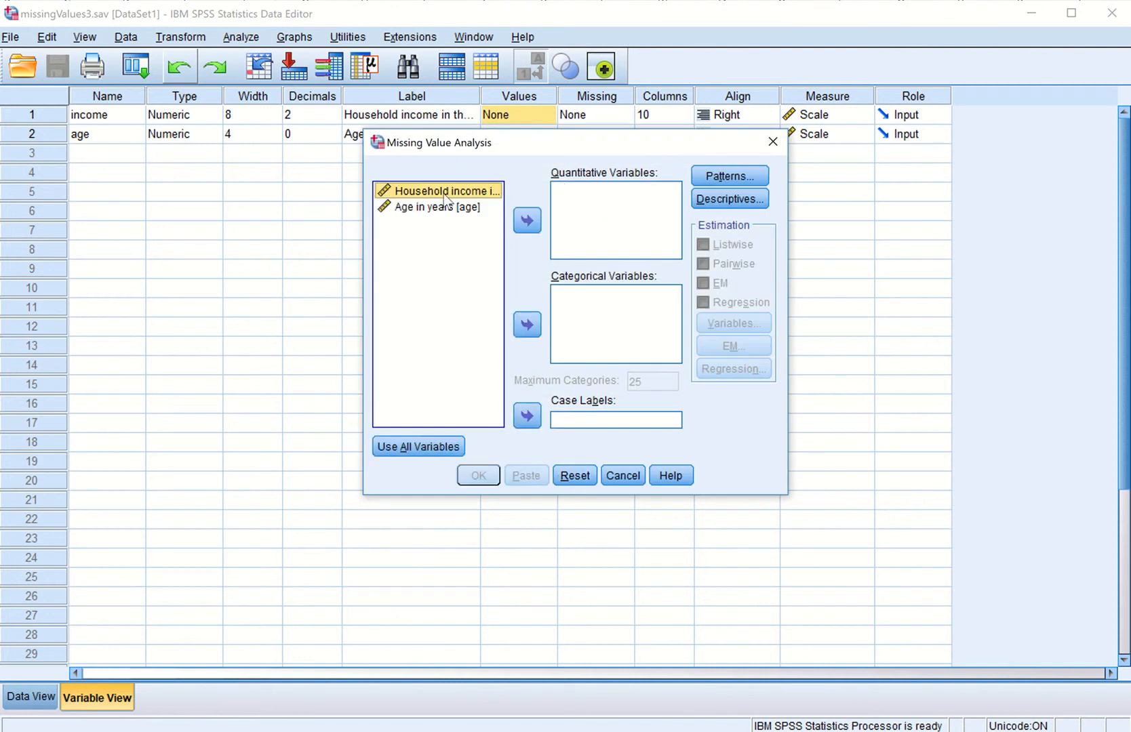
{"action": "left_click", "coordinate": [519, 222]}
{"action": "left_click", "coordinate": [451, 193]}
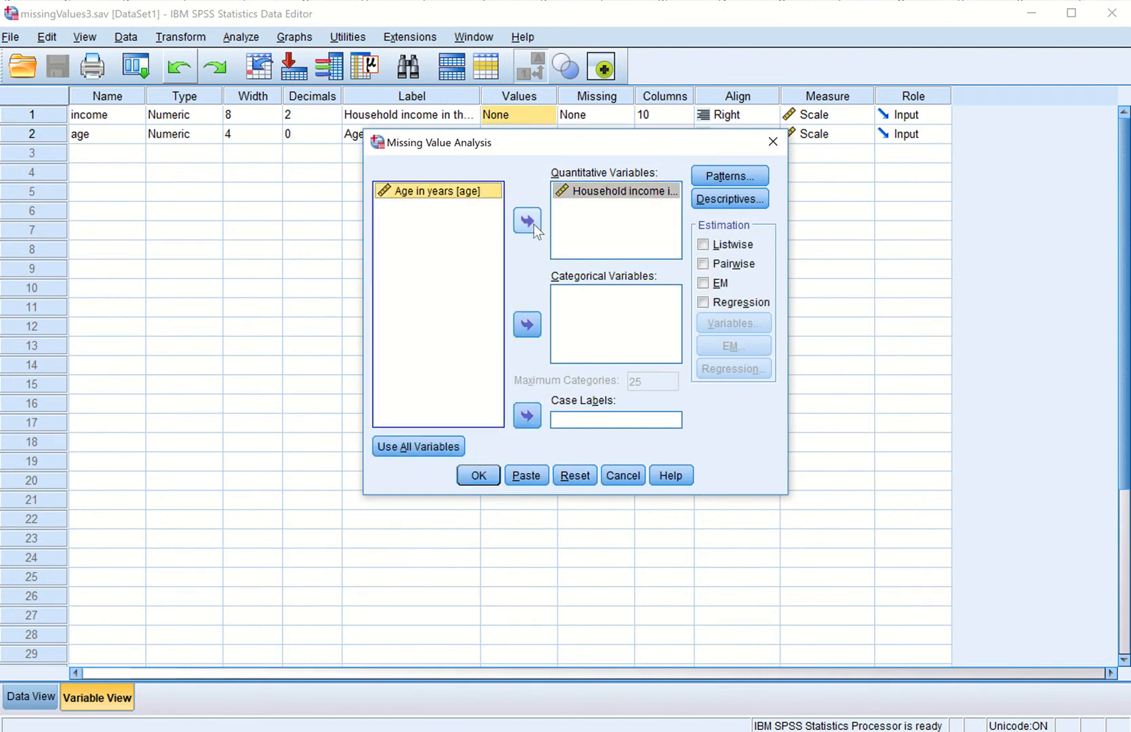
{"action": "left_click", "coordinate": [533, 225]}
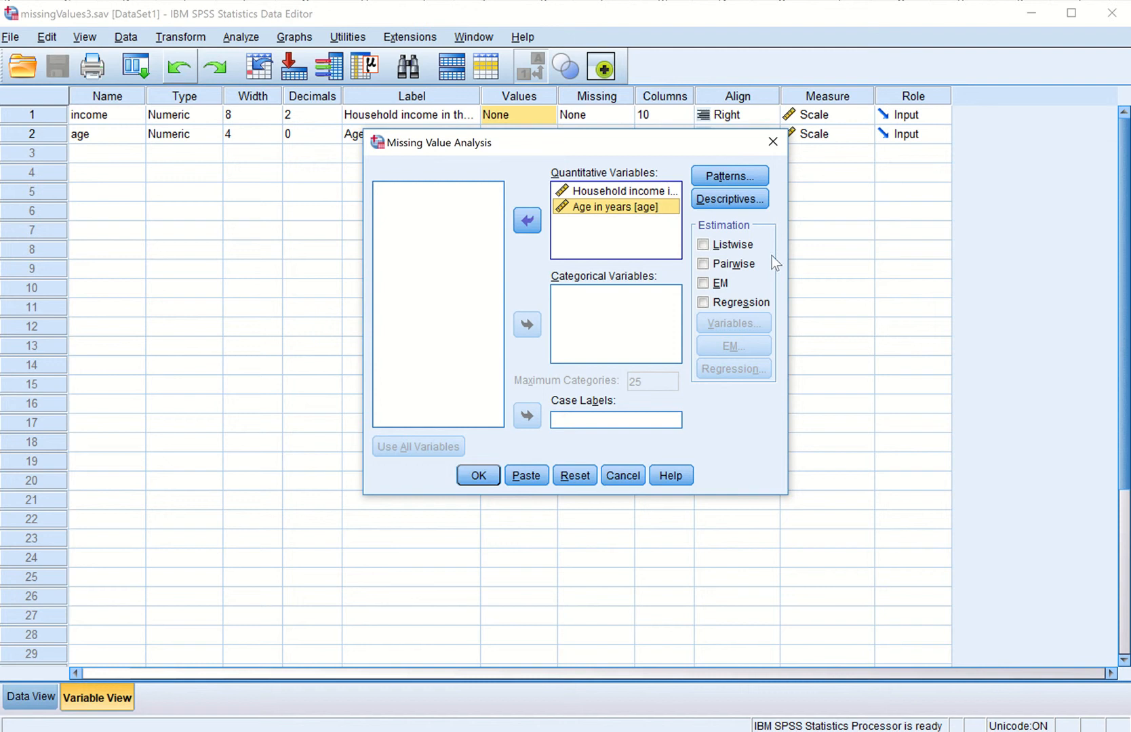
{"action": "left_click", "coordinate": [703, 285]}
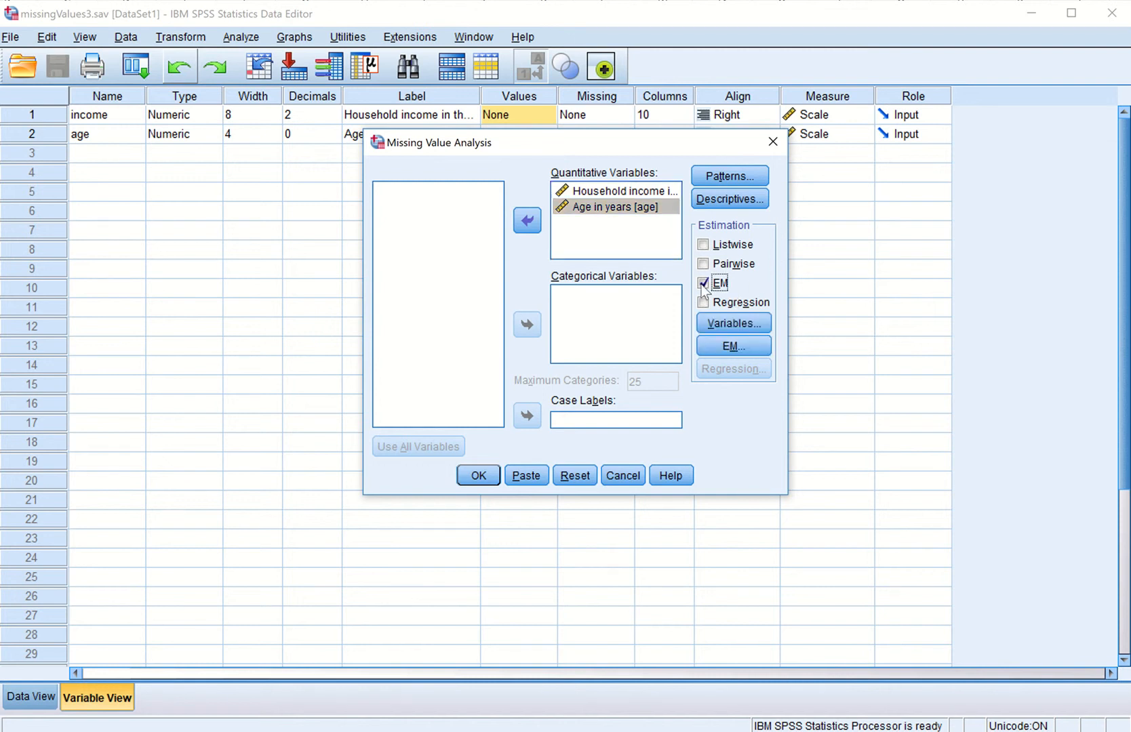
{"action": "left_click", "coordinate": [482, 479]}
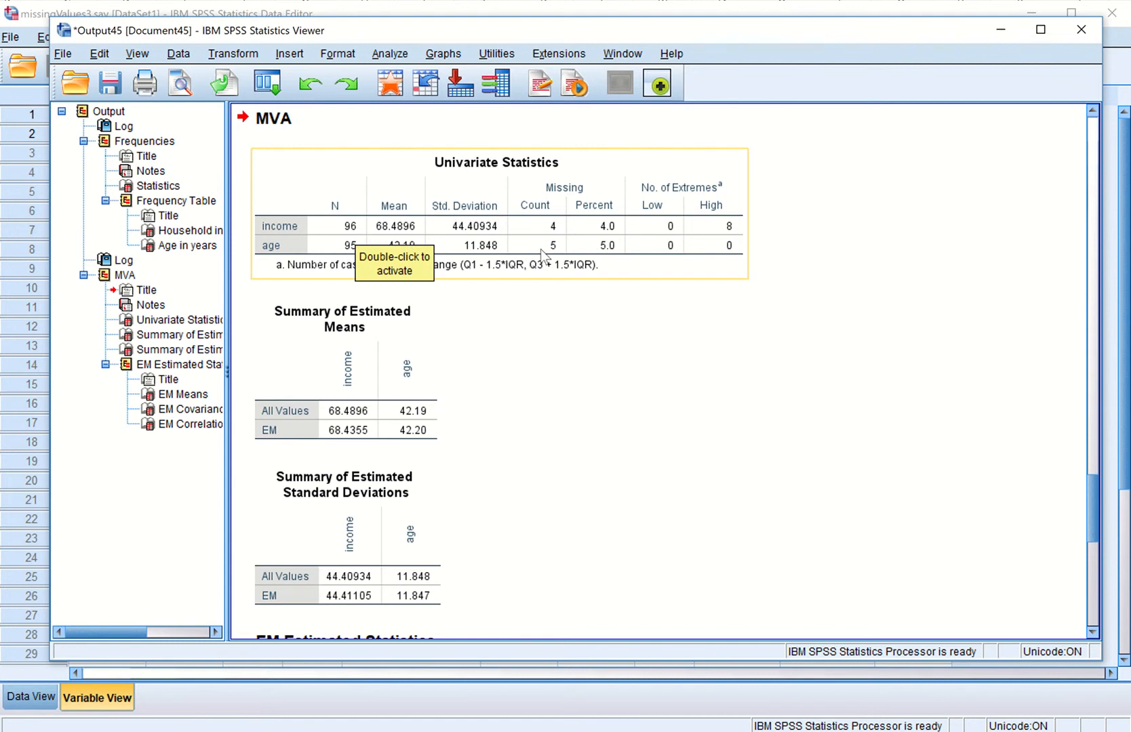
Step: Examine the Missing Value Analysis output down to Little's MCAR test under the EM Means table
{"action": "scroll", "coordinate": [523, 302], "scroll_direction": "down", "scroll_amount": 6}
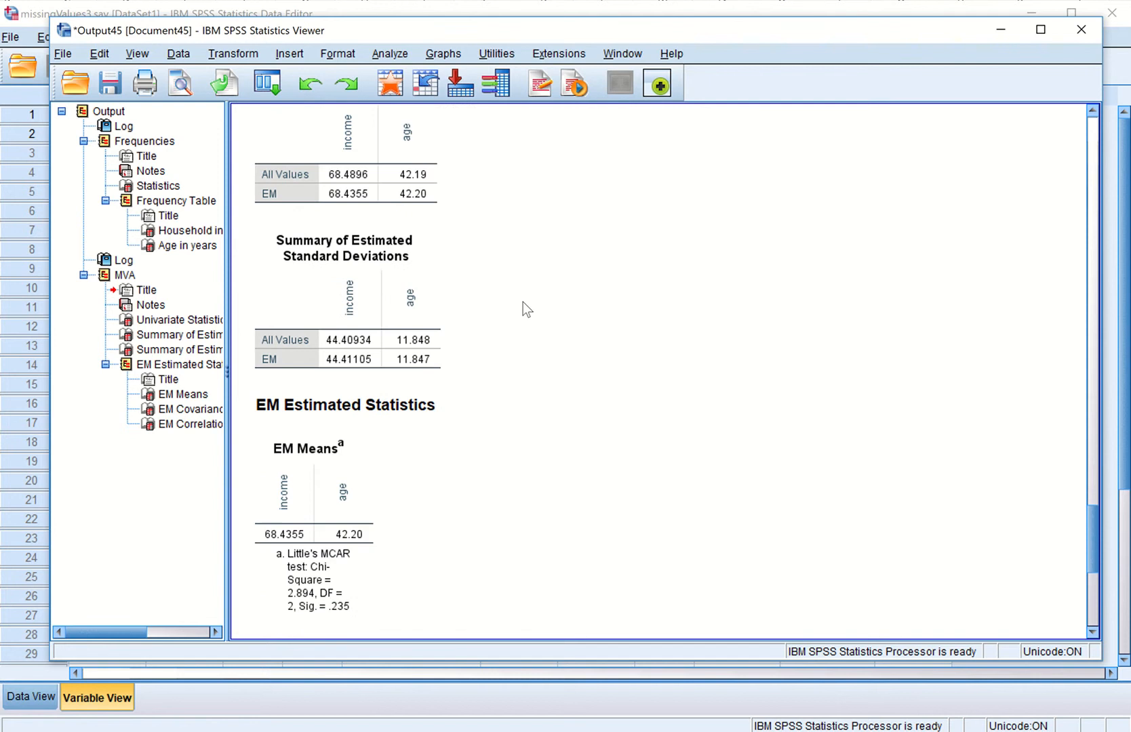
{"action": "scroll", "coordinate": [523, 301], "scroll_direction": "down", "scroll_amount": 2}
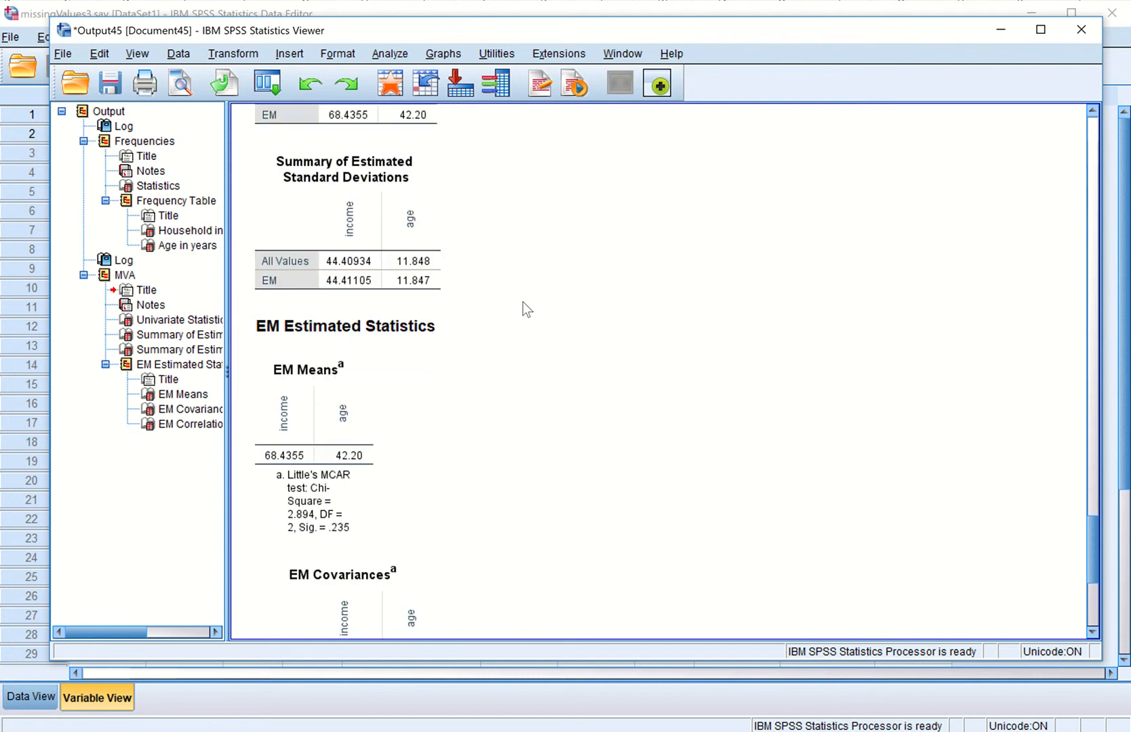
{"action": "left_click", "coordinate": [342, 494]}
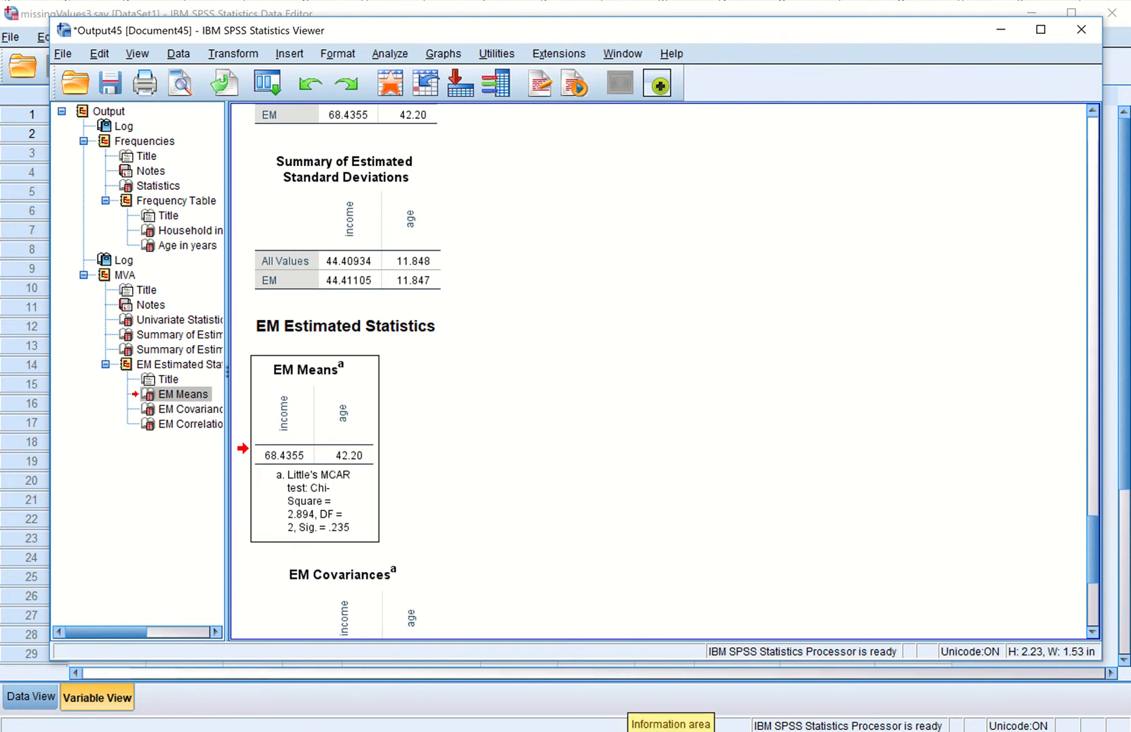
Step: Switch to the whiteboard and handwrite "(a) Roughly Approx. 5%" in red below the total missing values
{"action": "mouse_move", "coordinate": [495, 731]}
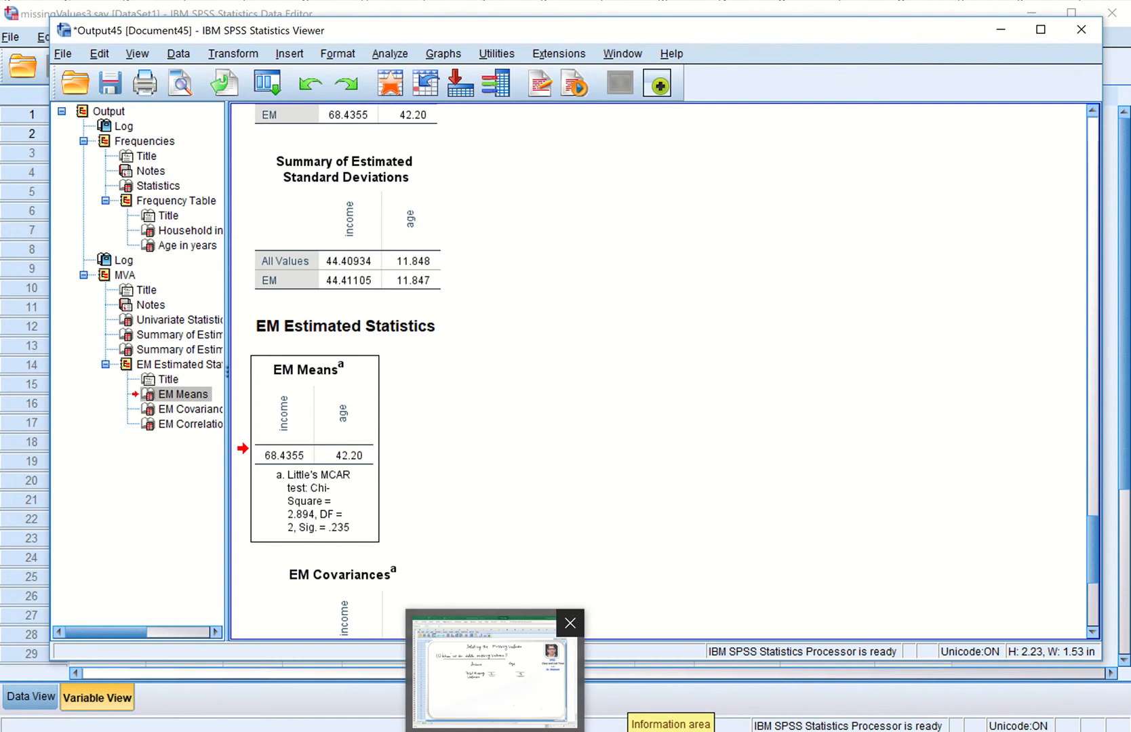
{"action": "left_click", "coordinate": [495, 672]}
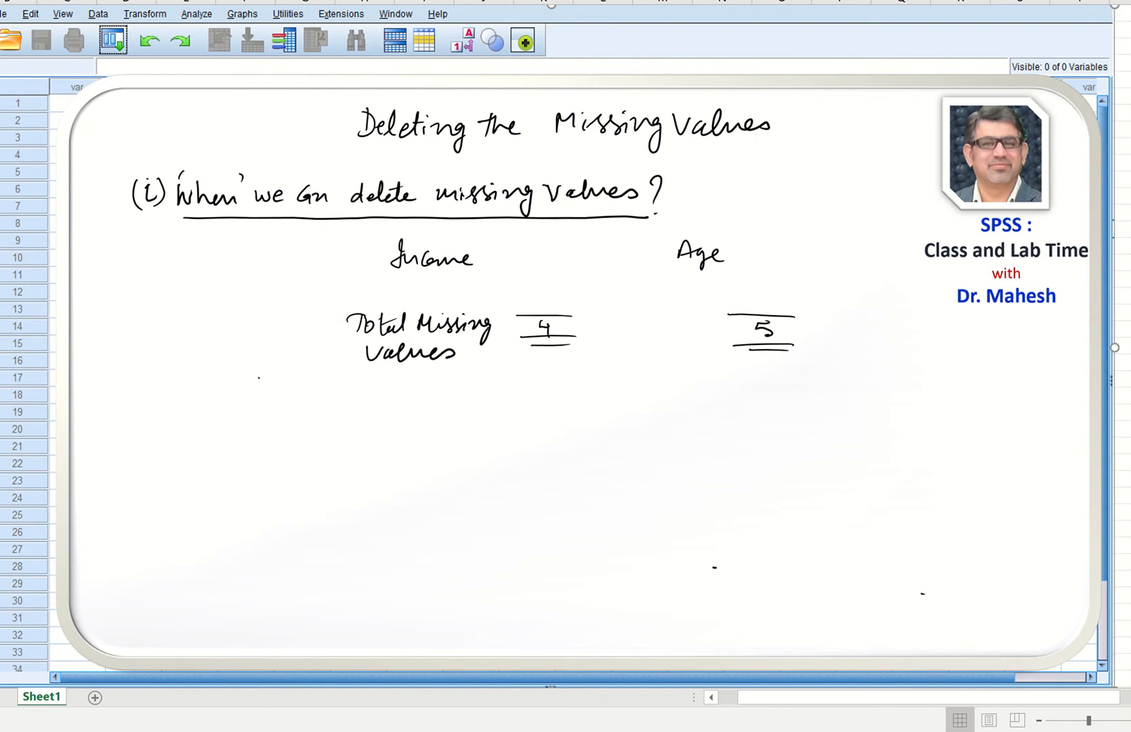
{"action": "left_click", "coordinate": [1003, 1]}
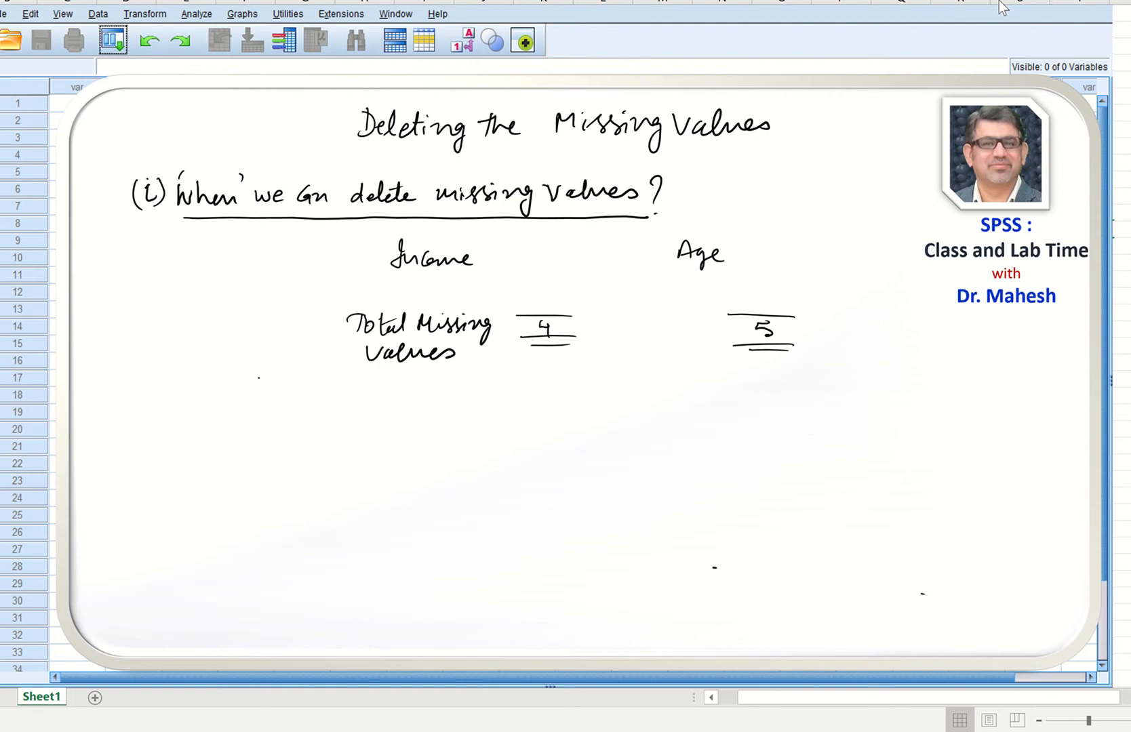
{"action": "left_click", "coordinate": [439, 380]}
{"action": "right_click", "coordinate": [439, 379]}
{"action": "left_click_drag", "start_coordinate": [458, 378], "coordinate": [470, 392]}
{"action": "left_click_drag", "start_coordinate": [452, 372], "coordinate": [448, 399]}
{"action": "left_click_drag", "start_coordinate": [505, 375], "coordinate": [506, 388]}
{"action": "left_click_drag", "start_coordinate": [505, 372], "coordinate": [514, 387]}
{"action": "left_click_drag", "start_coordinate": [519, 377], "coordinate": [545, 377]}
{"action": "mouse_move", "coordinate": [546, 378]}
{"action": "left_mouse_down"}
{"action": "mouse_move", "coordinate": [592, 401]}
{"action": "mouse_move", "coordinate": [632, 370]}
{"action": "mouse_move", "coordinate": [639, 393]}
{"action": "mouse_move", "coordinate": [685, 391]}
{"action": "left_mouse_up"}
{"action": "mouse_move", "coordinate": [684, 374]}
{"action": "left_mouse_down"}
{"action": "mouse_move", "coordinate": [676, 392]}
{"action": "mouse_move", "coordinate": [757, 387]}
{"action": "left_mouse_up"}
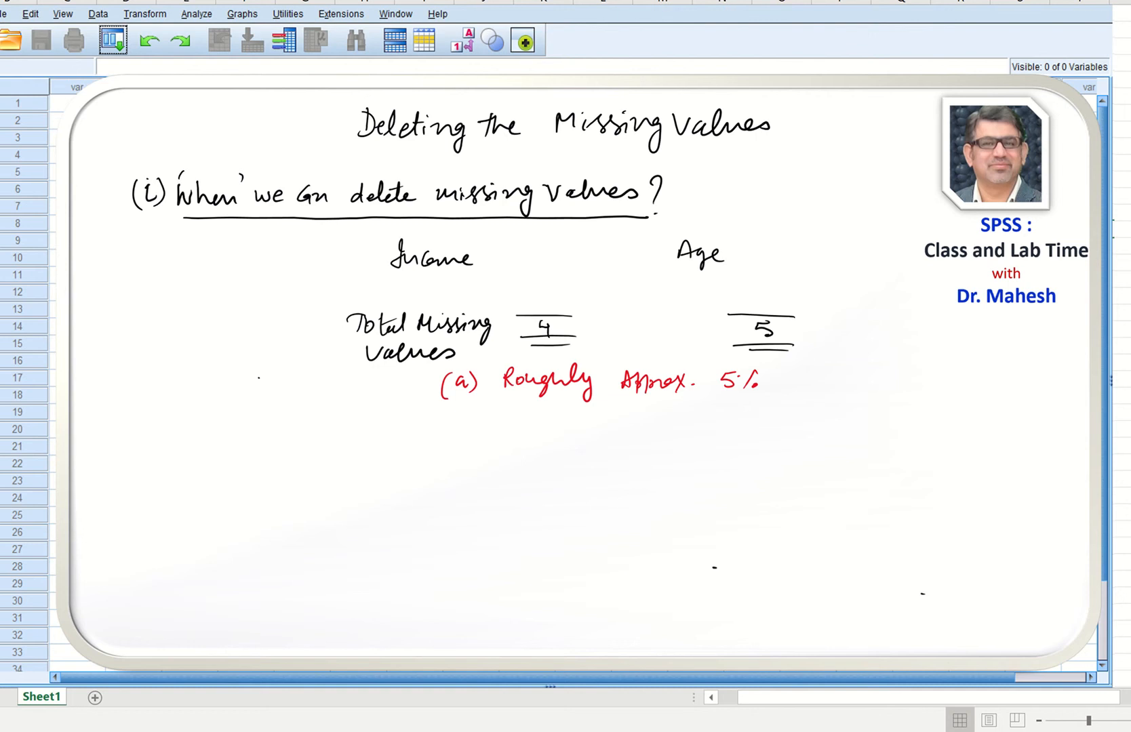
{"action": "left_click_drag", "start_coordinate": [739, 376], "coordinate": [738, 383]}
Step: Handwrite "+ (b) 'Little' MCAR" in red below condition (a), and underline both words
{"action": "mouse_move", "coordinate": [465, 406]}
{"action": "left_mouse_down"}
{"action": "mouse_move", "coordinate": [483, 430]}
{"action": "mouse_move", "coordinate": [421, 415]}
{"action": "mouse_move", "coordinate": [414, 425]}
{"action": "left_mouse_up"}
{"action": "mouse_move", "coordinate": [516, 403]}
{"action": "left_mouse_down"}
{"action": "mouse_move", "coordinate": [534, 423]}
{"action": "mouse_move", "coordinate": [626, 408]}
{"action": "mouse_move", "coordinate": [634, 423]}
{"action": "mouse_move", "coordinate": [668, 414]}
{"action": "mouse_move", "coordinate": [684, 425]}
{"action": "left_mouse_up"}
{"action": "left_click_drag", "start_coordinate": [584, 402], "coordinate": [578, 411]}
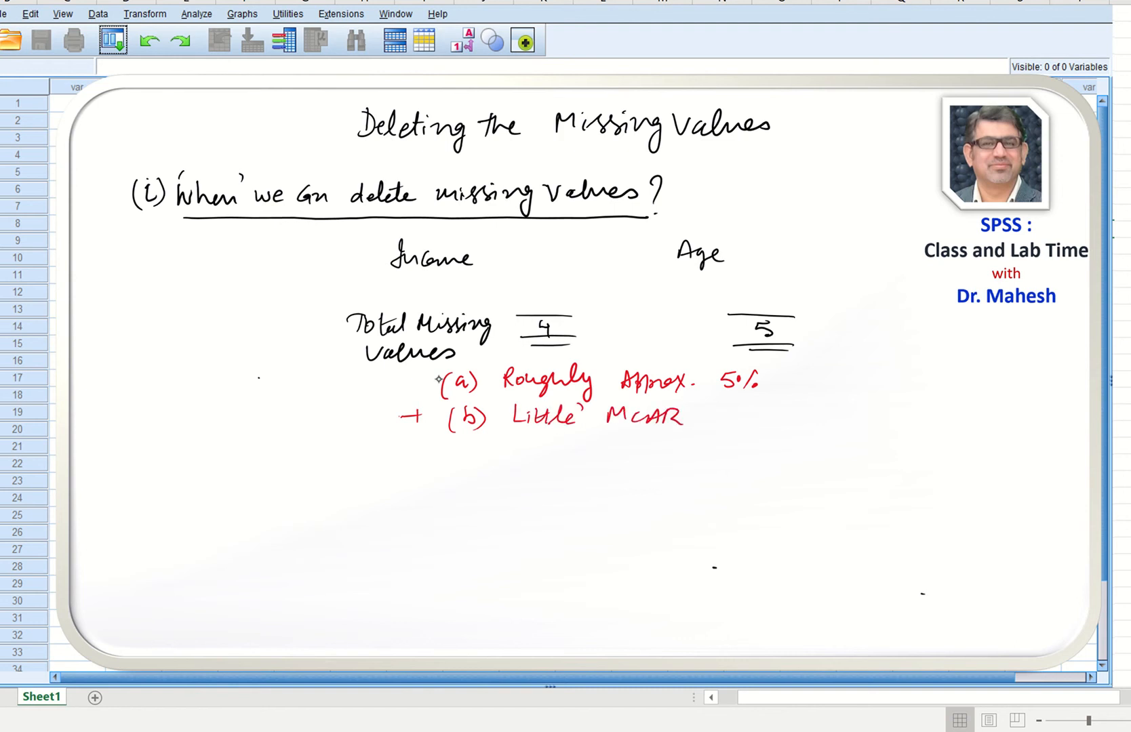
{"action": "left_click_drag", "start_coordinate": [513, 438], "coordinate": [590, 437]}
{"action": "left_click_drag", "start_coordinate": [600, 435], "coordinate": [675, 435]}
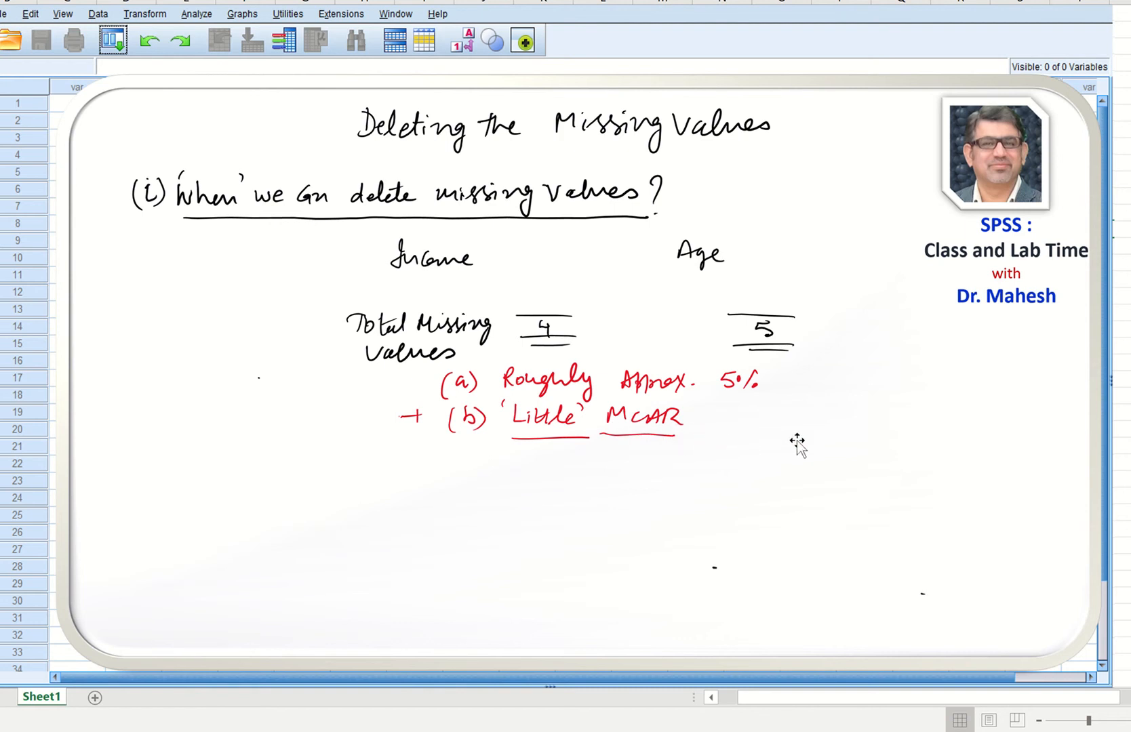
Step: Check the MCAR significance in the EM Means output, and handwrite "= sign 0.235 > 0.05" after "MCAR" with both values underlined
{"action": "mouse_move", "coordinate": [733, 414]}
{"action": "left_mouse_down"}
{"action": "mouse_move", "coordinate": [723, 428]}
{"action": "mouse_move", "coordinate": [742, 435]}
{"action": "mouse_move", "coordinate": [765, 422]}
{"action": "mouse_move", "coordinate": [711, 425]}
{"action": "left_mouse_up"}
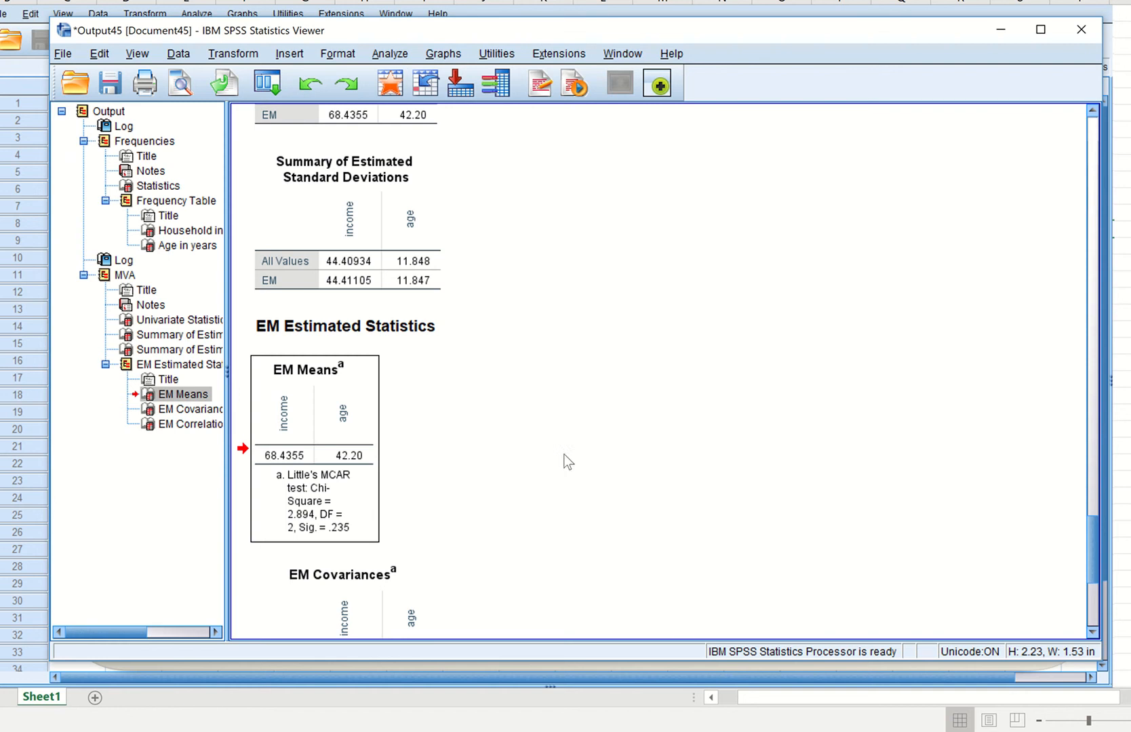
{"action": "left_click", "coordinate": [323, 508]}
{"action": "left_click", "coordinate": [1001, 30]}
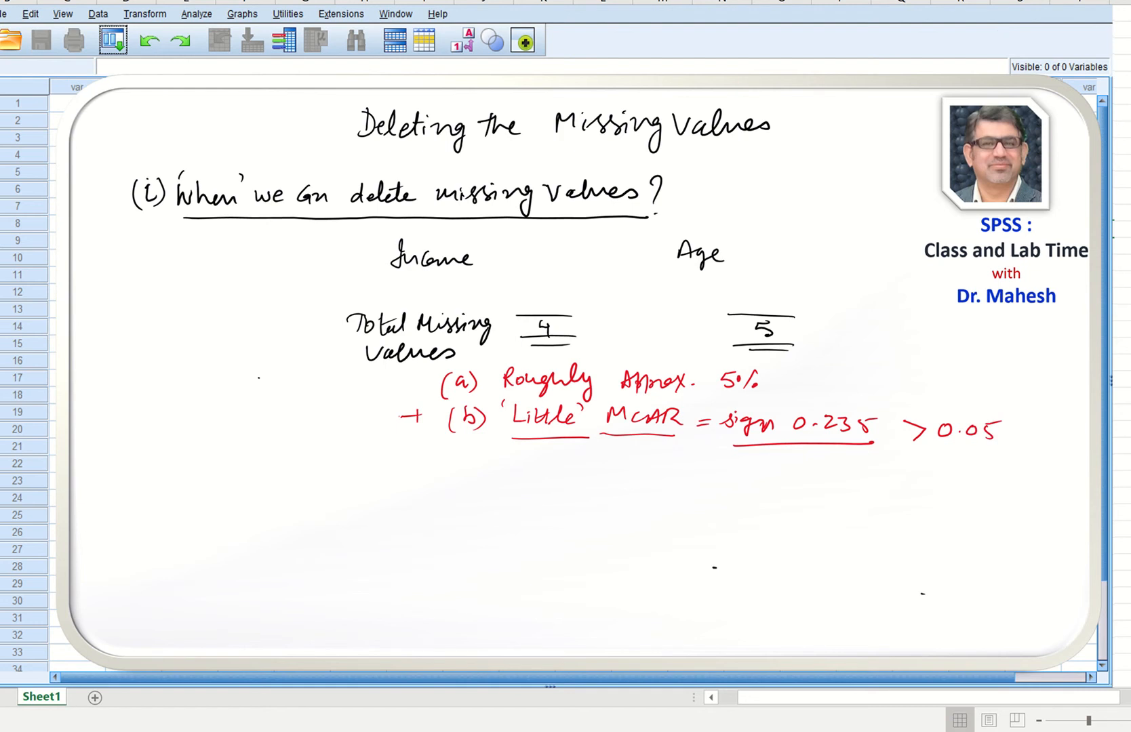
{"action": "left_click_drag", "start_coordinate": [934, 452], "coordinate": [997, 449]}
Step: Handwrite the conclusion "go for deletion of missing values" below condition (b), and add a mark beside the 5% condition
{"action": "mouse_move", "coordinate": [659, 464]}
{"action": "left_mouse_down"}
{"action": "mouse_move", "coordinate": [738, 468]}
{"action": "mouse_move", "coordinate": [750, 479]}
{"action": "left_mouse_up"}
{"action": "mouse_move", "coordinate": [785, 477]}
{"action": "left_mouse_down"}
{"action": "mouse_move", "coordinate": [1065, 475]}
{"action": "mouse_move", "coordinate": [1065, 500]}
{"action": "mouse_move", "coordinate": [897, 506]}
{"action": "mouse_move", "coordinate": [971, 516]}
{"action": "left_mouse_up"}
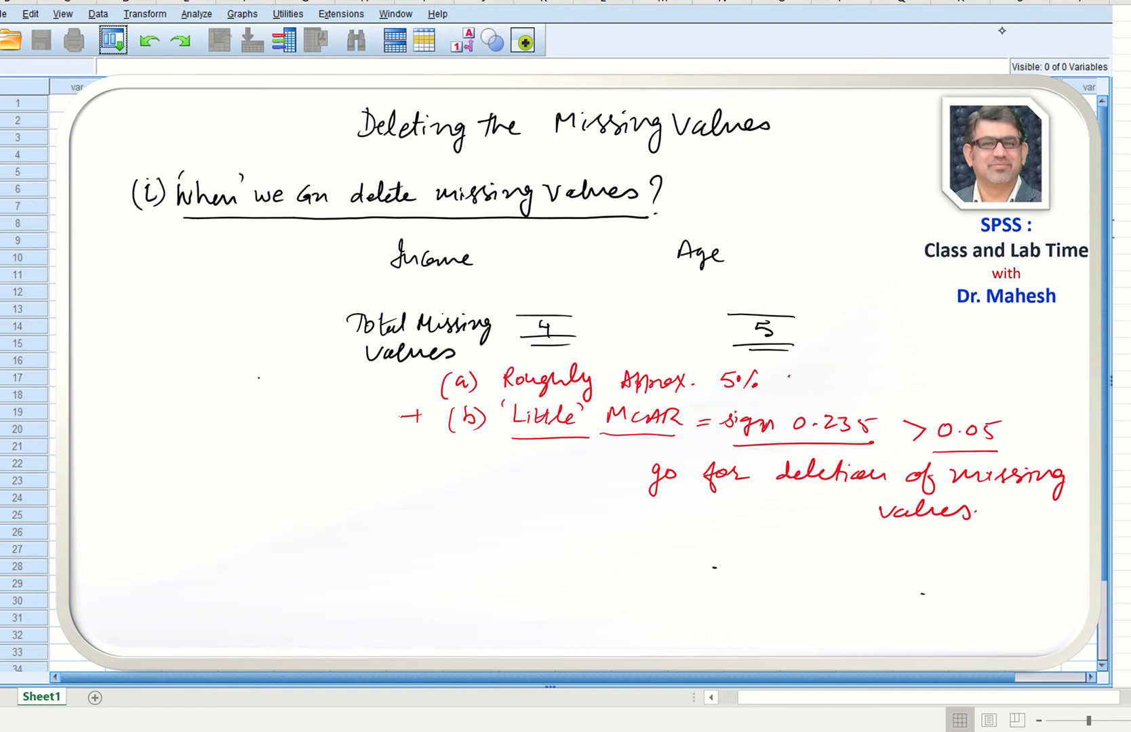
{"action": "mouse_move", "coordinate": [788, 378]}
{"action": "left_mouse_down"}
{"action": "mouse_move", "coordinate": [796, 385]}
{"action": "mouse_move", "coordinate": [812, 366]}
{"action": "left_mouse_up"}
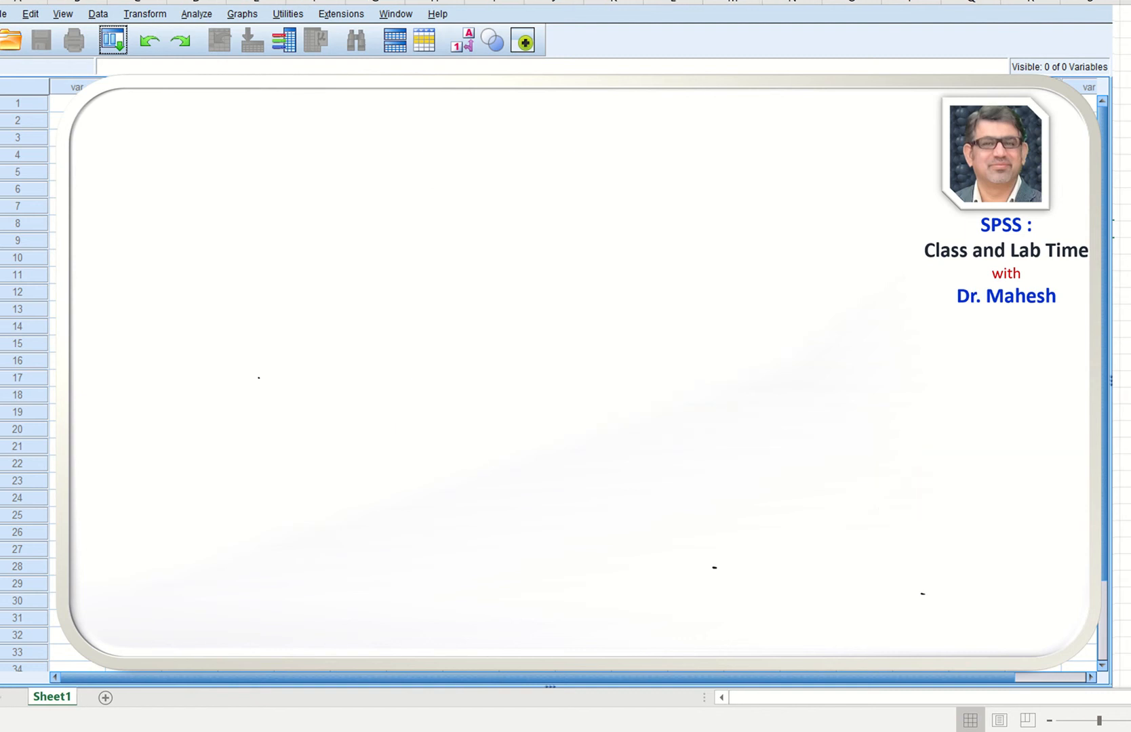
Step: On the blank whiteboard, handwrite a blue "2)" followed by "What Type of" in black
{"action": "left_click", "coordinate": [267, 129]}
{"action": "right_click", "coordinate": [268, 128]}
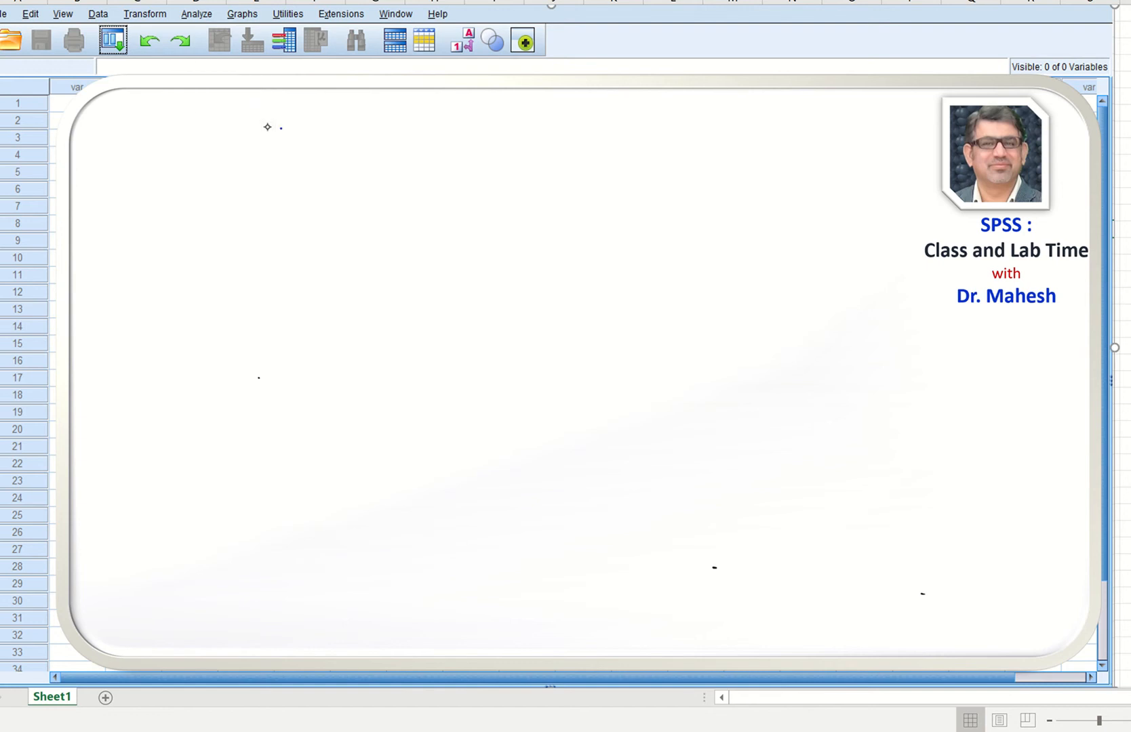
{"action": "mouse_move", "coordinate": [274, 126]}
{"action": "left_mouse_down"}
{"action": "mouse_move", "coordinate": [271, 144]}
{"action": "mouse_move", "coordinate": [285, 143]}
{"action": "left_mouse_up"}
{"action": "mouse_move", "coordinate": [286, 119]}
{"action": "left_mouse_down"}
{"action": "mouse_move", "coordinate": [291, 151]}
{"action": "mouse_move", "coordinate": [280, 160]}
{"action": "mouse_move", "coordinate": [324, 142]}
{"action": "mouse_move", "coordinate": [329, 129]}
{"action": "left_mouse_up"}
{"action": "left_click_drag", "start_coordinate": [330, 125], "coordinate": [357, 141]}
{"action": "mouse_move", "coordinate": [350, 129]}
{"action": "left_mouse_down"}
{"action": "mouse_move", "coordinate": [382, 140]}
{"action": "mouse_move", "coordinate": [388, 124]}
{"action": "left_mouse_up"}
{"action": "mouse_move", "coordinate": [388, 129]}
{"action": "left_mouse_down"}
{"action": "mouse_move", "coordinate": [395, 150]}
{"action": "mouse_move", "coordinate": [405, 125]}
{"action": "left_mouse_up"}
{"action": "left_click_drag", "start_coordinate": [403, 129], "coordinate": [448, 139]}
{"action": "mouse_move", "coordinate": [470, 120]}
{"action": "left_mouse_down"}
{"action": "mouse_move", "coordinate": [464, 159]}
{"action": "mouse_move", "coordinate": [470, 128]}
{"action": "left_mouse_up"}
Step: Continue the second question by handwriting "Missing values we want to delete" on the lines below
{"action": "mouse_move", "coordinate": [322, 166]}
{"action": "left_mouse_down"}
{"action": "mouse_move", "coordinate": [323, 182]}
{"action": "mouse_move", "coordinate": [355, 181]}
{"action": "left_mouse_up"}
{"action": "mouse_move", "coordinate": [369, 168]}
{"action": "left_mouse_down"}
{"action": "mouse_move", "coordinate": [363, 183]}
{"action": "mouse_move", "coordinate": [412, 179]}
{"action": "left_mouse_up"}
{"action": "left_click_drag", "start_coordinate": [421, 167], "coordinate": [415, 194]}
{"action": "mouse_move", "coordinate": [328, 206]}
{"action": "left_mouse_down"}
{"action": "mouse_move", "coordinate": [347, 201]}
{"action": "mouse_move", "coordinate": [376, 217]}
{"action": "mouse_move", "coordinate": [439, 214]}
{"action": "mouse_move", "coordinate": [452, 202]}
{"action": "mouse_move", "coordinate": [465, 216]}
{"action": "left_mouse_up"}
{"action": "left_click", "coordinate": [331, 243]}
{"action": "left_click_drag", "start_coordinate": [330, 246], "coordinate": [389, 252]}
{"action": "mouse_move", "coordinate": [400, 234]}
{"action": "left_mouse_down"}
{"action": "mouse_move", "coordinate": [406, 253]}
{"action": "mouse_move", "coordinate": [412, 241]}
{"action": "left_mouse_up"}
{"action": "mouse_move", "coordinate": [430, 231]}
{"action": "left_mouse_down"}
{"action": "mouse_move", "coordinate": [426, 252]}
{"action": "mouse_move", "coordinate": [440, 242]}
{"action": "left_mouse_up"}
{"action": "left_click_drag", "start_coordinate": [442, 243], "coordinate": [437, 252]}
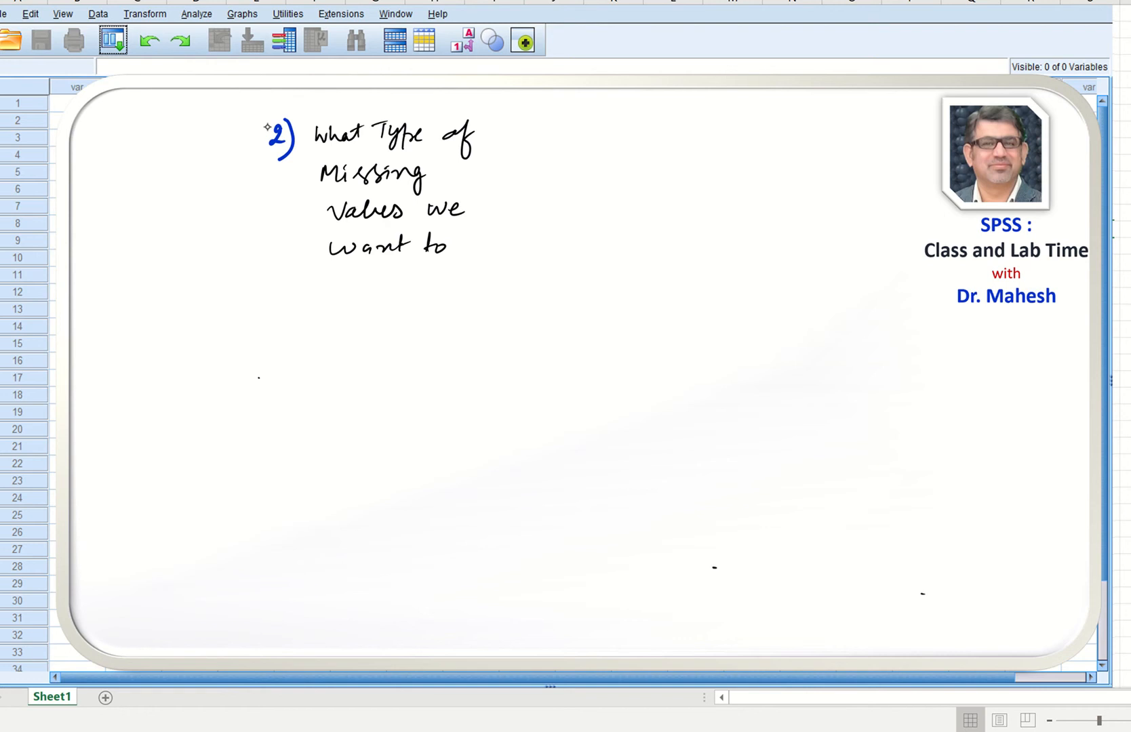
{"action": "mouse_move", "coordinate": [352, 282]}
{"action": "left_mouse_down"}
{"action": "mouse_move", "coordinate": [355, 293]}
{"action": "mouse_move", "coordinate": [431, 291]}
{"action": "left_mouse_up"}
{"action": "left_click_drag", "start_coordinate": [403, 277], "coordinate": [420, 275]}
Step: Draw two arrows branching from the second question, and label them "System missing" and "User Missing values"
{"action": "left_click_drag", "start_coordinate": [512, 204], "coordinate": [597, 169]}
{"action": "mouse_move", "coordinate": [509, 206]}
{"action": "left_mouse_down"}
{"action": "mouse_move", "coordinate": [603, 255]}
{"action": "mouse_move", "coordinate": [599, 265]}
{"action": "left_mouse_up"}
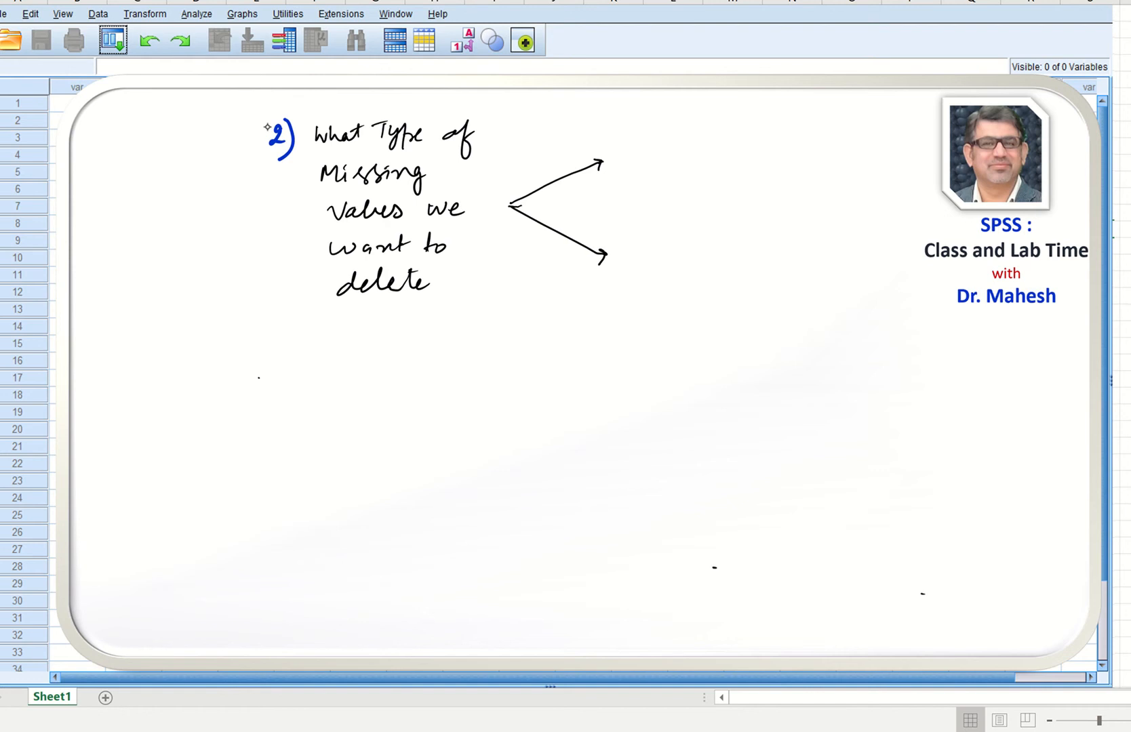
{"action": "mouse_move", "coordinate": [658, 150]}
{"action": "left_mouse_down"}
{"action": "mouse_move", "coordinate": [651, 173]}
{"action": "mouse_move", "coordinate": [673, 181]}
{"action": "mouse_move", "coordinate": [699, 176]}
{"action": "mouse_move", "coordinate": [709, 153]}
{"action": "left_mouse_up"}
{"action": "mouse_move", "coordinate": [702, 166]}
{"action": "left_mouse_down"}
{"action": "mouse_move", "coordinate": [795, 169]}
{"action": "mouse_move", "coordinate": [813, 153]}
{"action": "mouse_move", "coordinate": [834, 167]}
{"action": "left_mouse_up"}
{"action": "mouse_move", "coordinate": [835, 160]}
{"action": "left_mouse_down"}
{"action": "mouse_move", "coordinate": [865, 157]}
{"action": "mouse_move", "coordinate": [854, 184]}
{"action": "left_mouse_up"}
{"action": "left_click_drag", "start_coordinate": [655, 238], "coordinate": [655, 261]}
{"action": "mouse_move", "coordinate": [669, 242]}
{"action": "left_mouse_down"}
{"action": "mouse_move", "coordinate": [671, 259]}
{"action": "mouse_move", "coordinate": [671, 249]}
{"action": "left_mouse_up"}
{"action": "mouse_move", "coordinate": [684, 246]}
{"action": "left_mouse_down"}
{"action": "mouse_move", "coordinate": [670, 259]}
{"action": "mouse_move", "coordinate": [693, 253]}
{"action": "left_mouse_up"}
{"action": "mouse_move", "coordinate": [692, 255]}
{"action": "left_mouse_down"}
{"action": "mouse_move", "coordinate": [752, 238]}
{"action": "mouse_move", "coordinate": [771, 255]}
{"action": "mouse_move", "coordinate": [795, 238]}
{"action": "mouse_move", "coordinate": [809, 260]}
{"action": "mouse_move", "coordinate": [845, 238]}
{"action": "mouse_move", "coordinate": [841, 270]}
{"action": "left_mouse_up"}
{"action": "left_click_drag", "start_coordinate": [671, 295], "coordinate": [783, 306]}
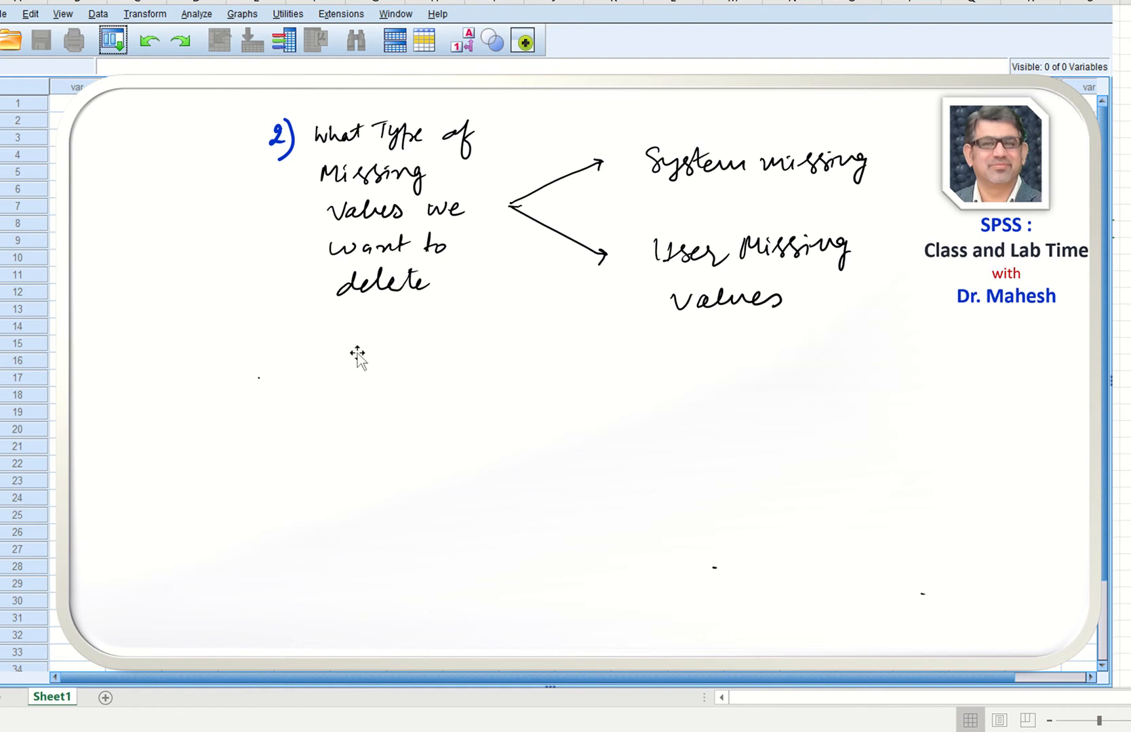
Step: Switch to the missingValues3.sav data editor and run Frequencies on household income and age with frequency tables displayed
{"action": "mouse_move", "coordinate": [773, 731]}
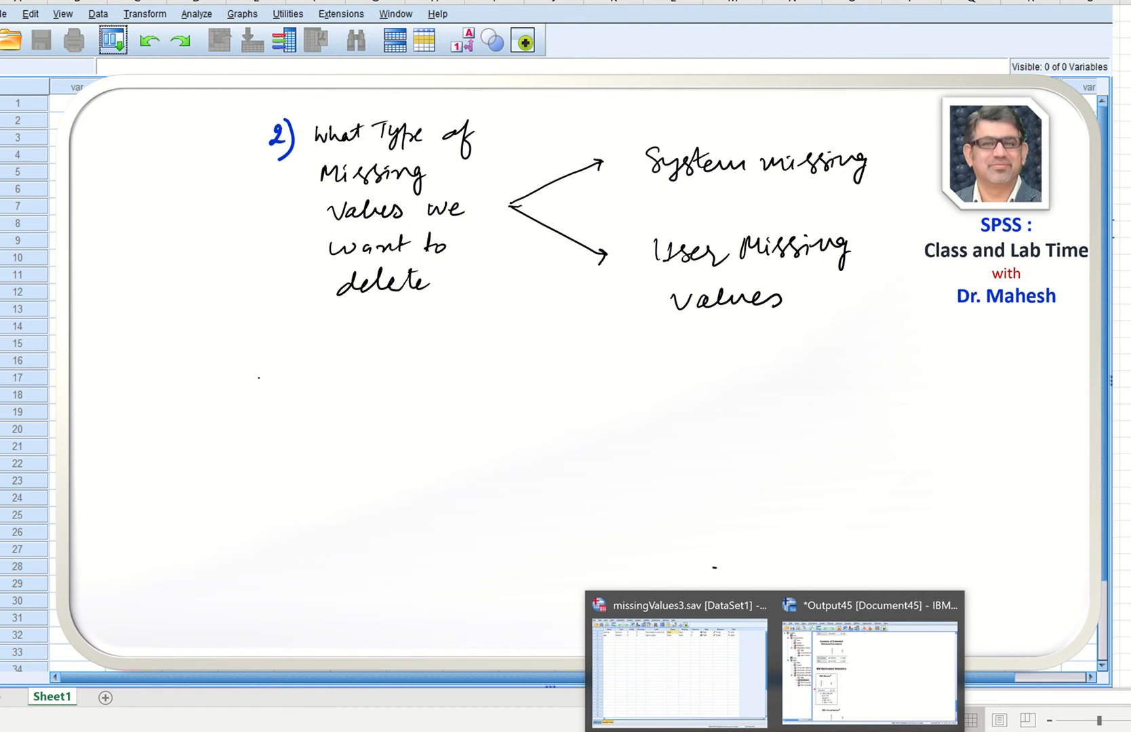
{"action": "left_click", "coordinate": [705, 676]}
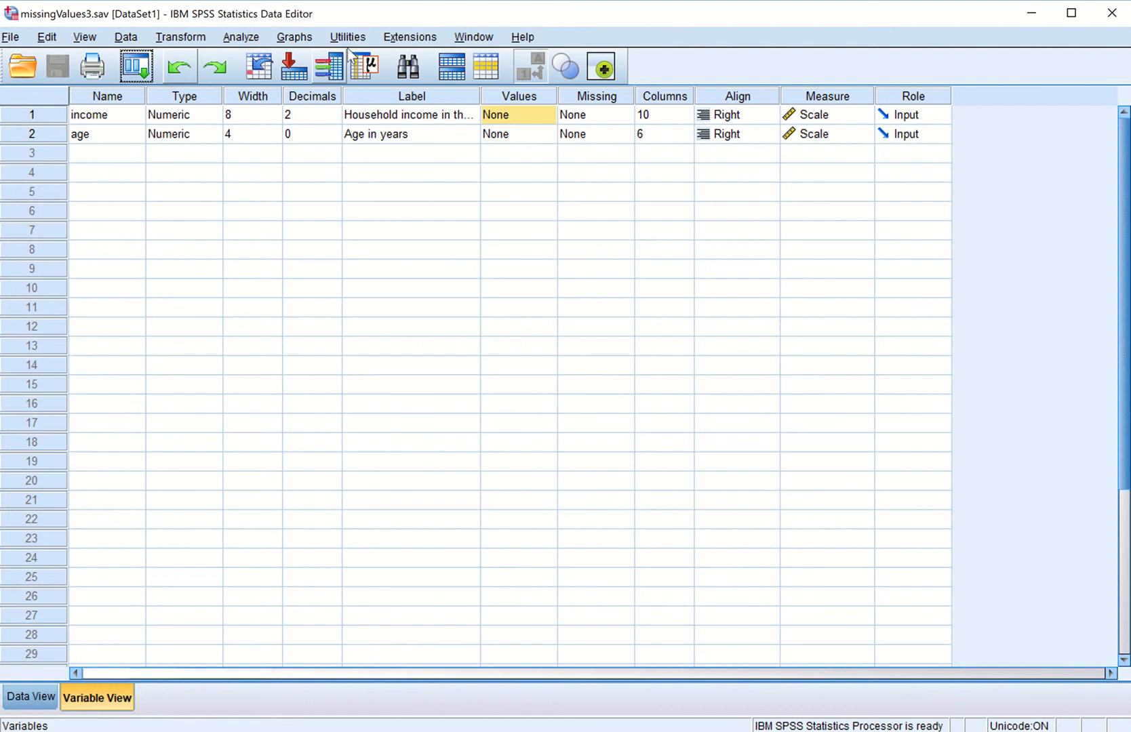
{"action": "left_click", "coordinate": [244, 41]}
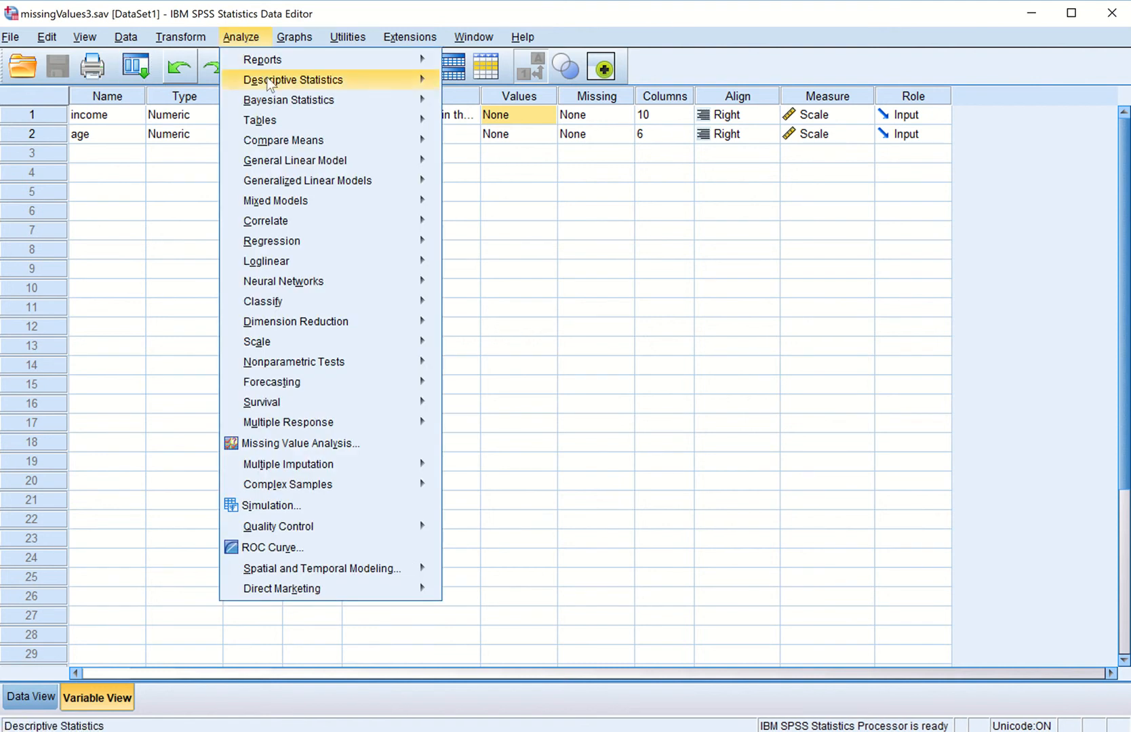
{"action": "mouse_move", "coordinate": [272, 87]}
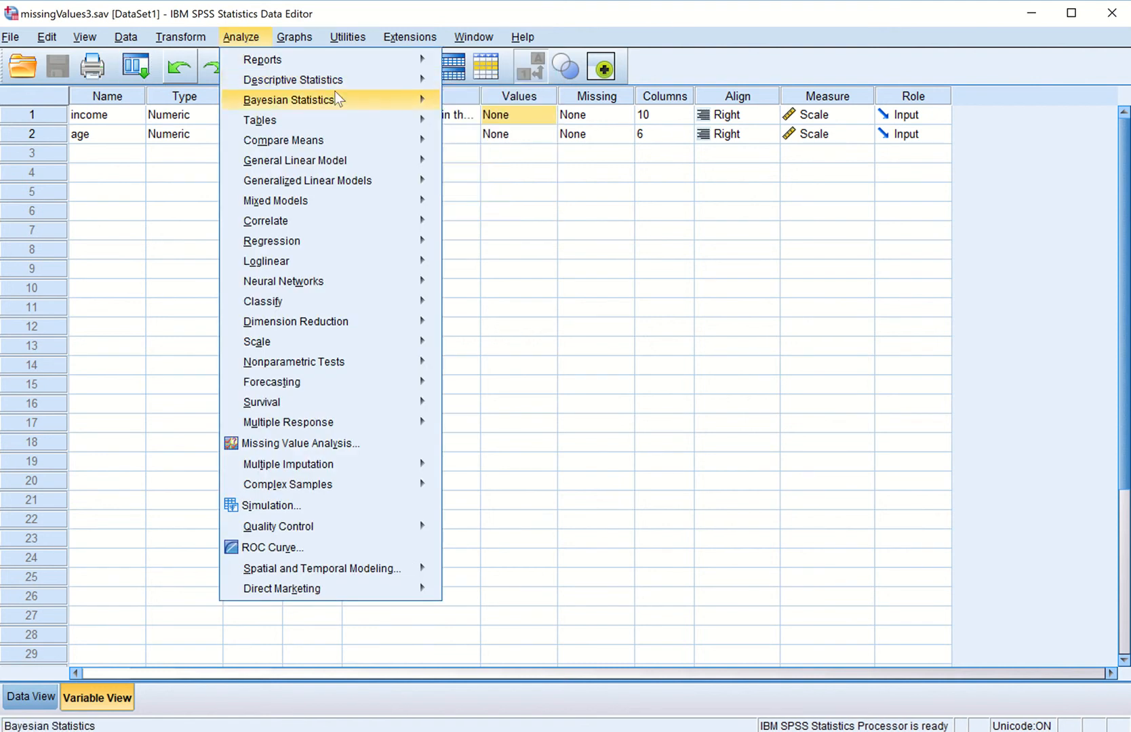
{"action": "left_click", "coordinate": [493, 80]}
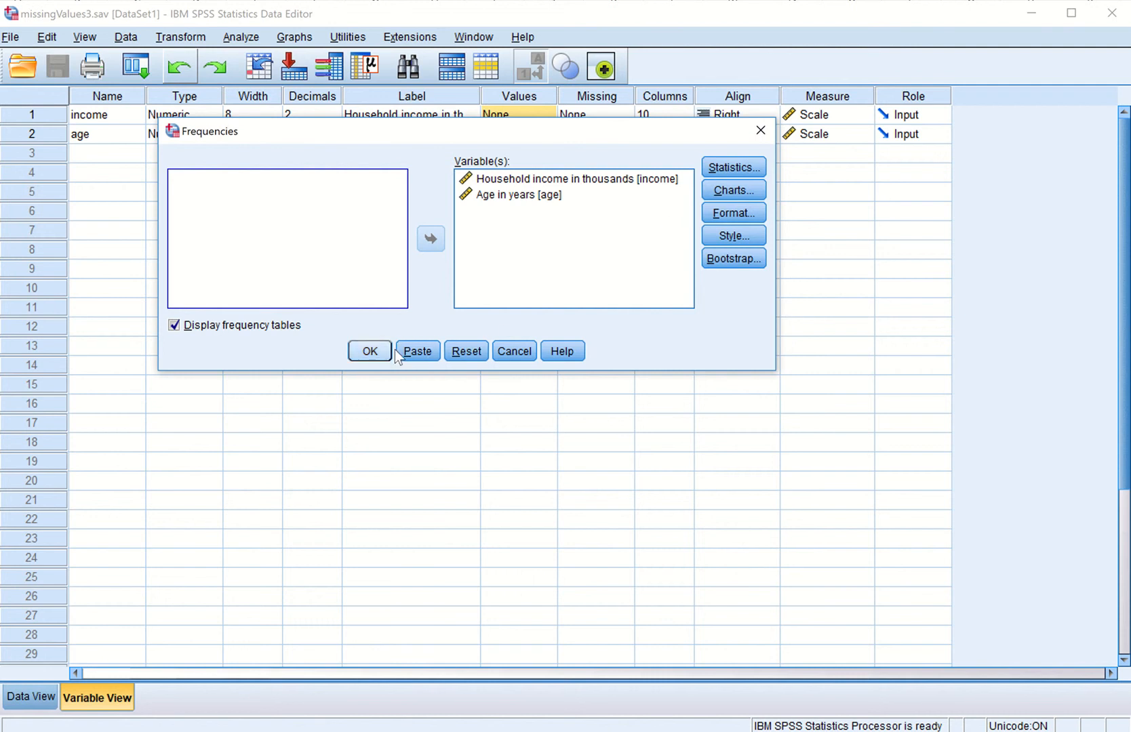
{"action": "left_click", "coordinate": [370, 351]}
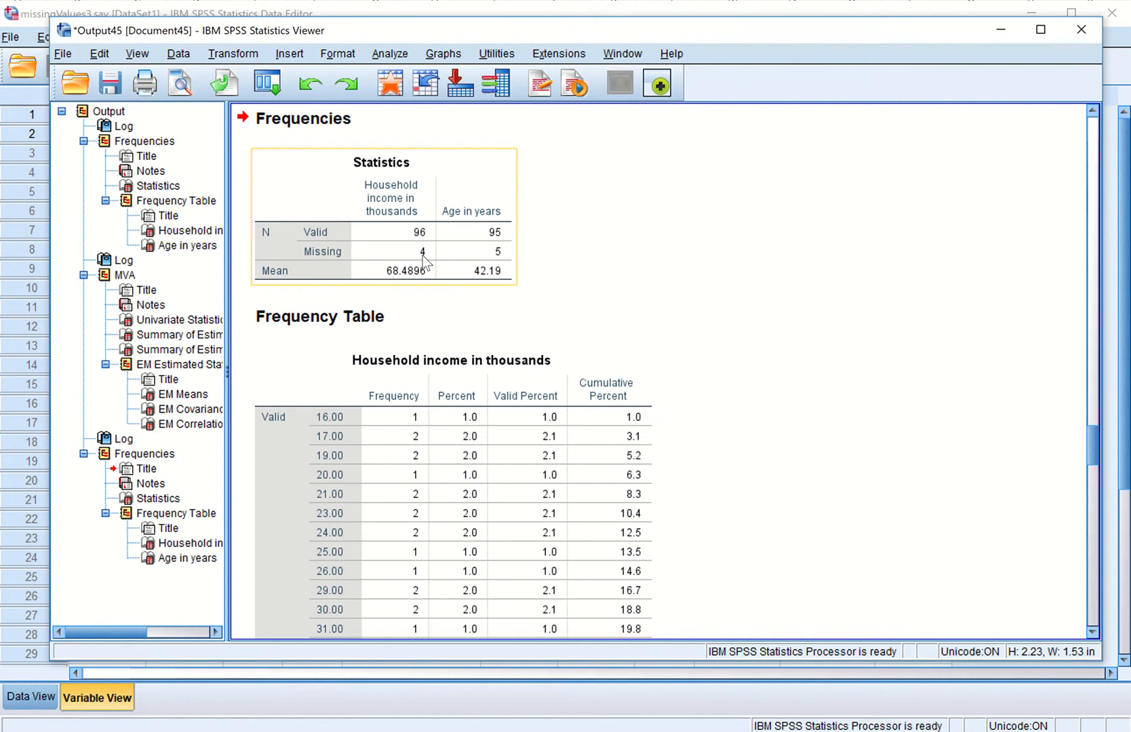
Step: Check the system-missing rows in the income and age frequency tables, and close the output document
{"action": "scroll", "coordinate": [499, 261], "scroll_direction": "down", "scroll_amount": 15}
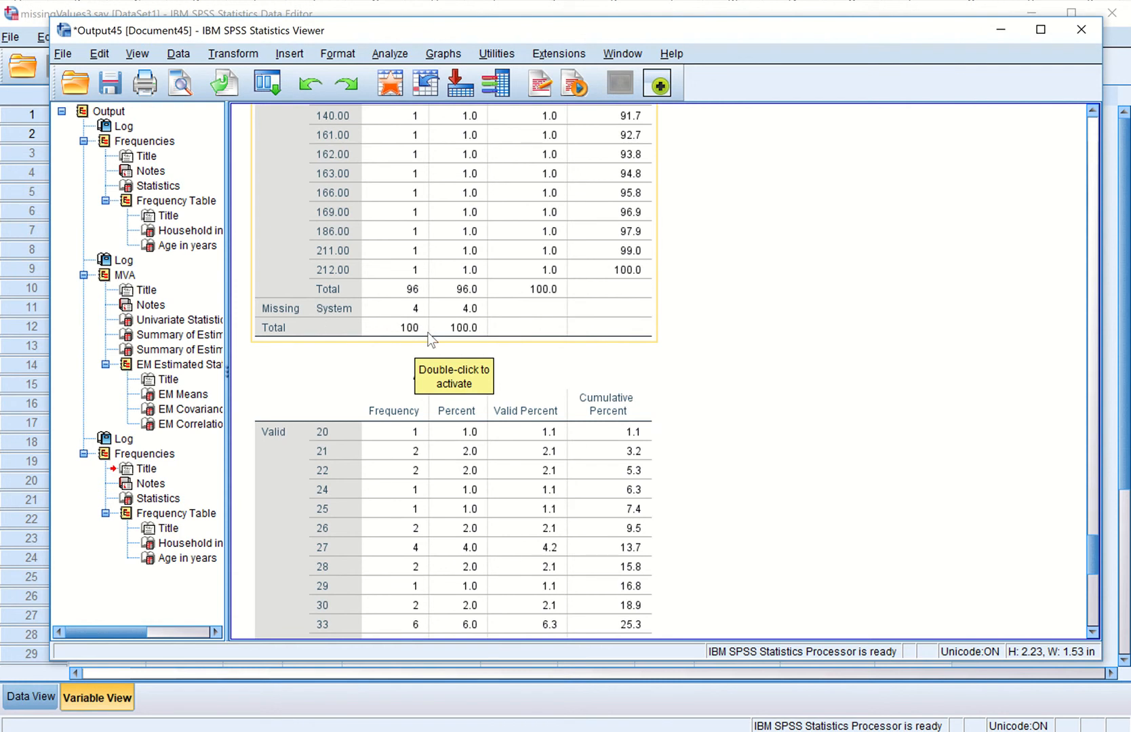
{"action": "scroll", "coordinate": [436, 366], "scroll_direction": "down", "scroll_amount": 10}
{"action": "scroll", "coordinate": [436, 366], "scroll_direction": "down", "scroll_amount": 1}
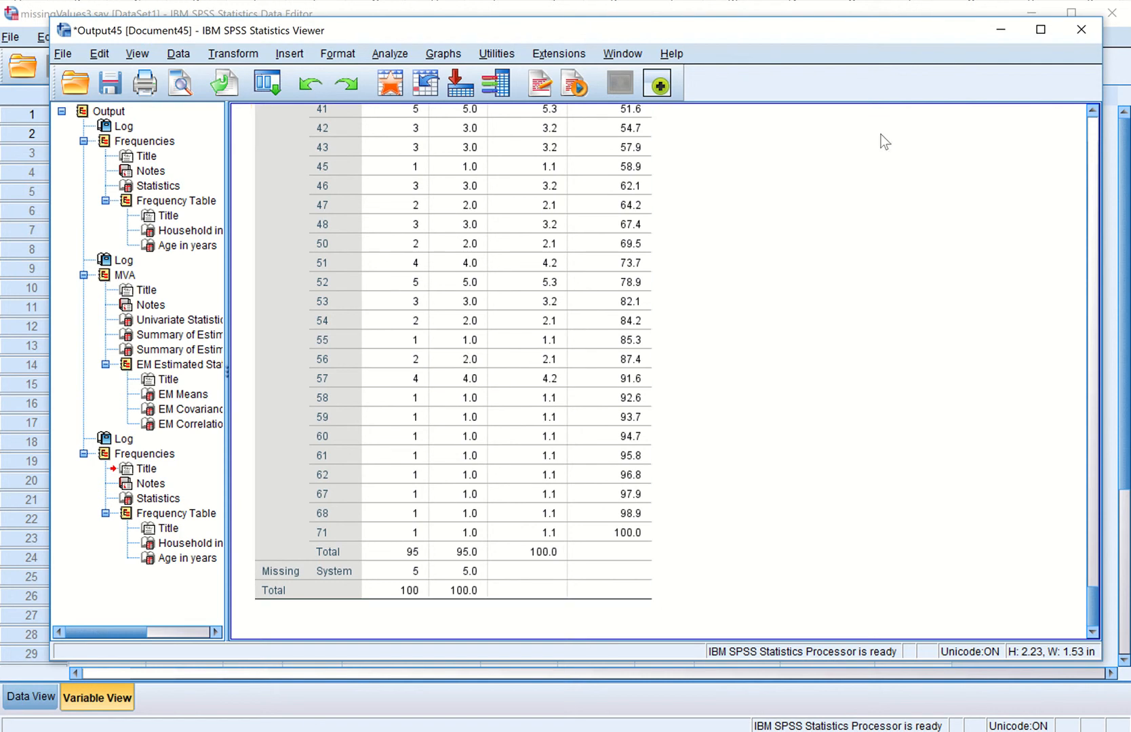
{"action": "left_click", "coordinate": [1083, 33]}
{"action": "left_click", "coordinate": [574, 375]}
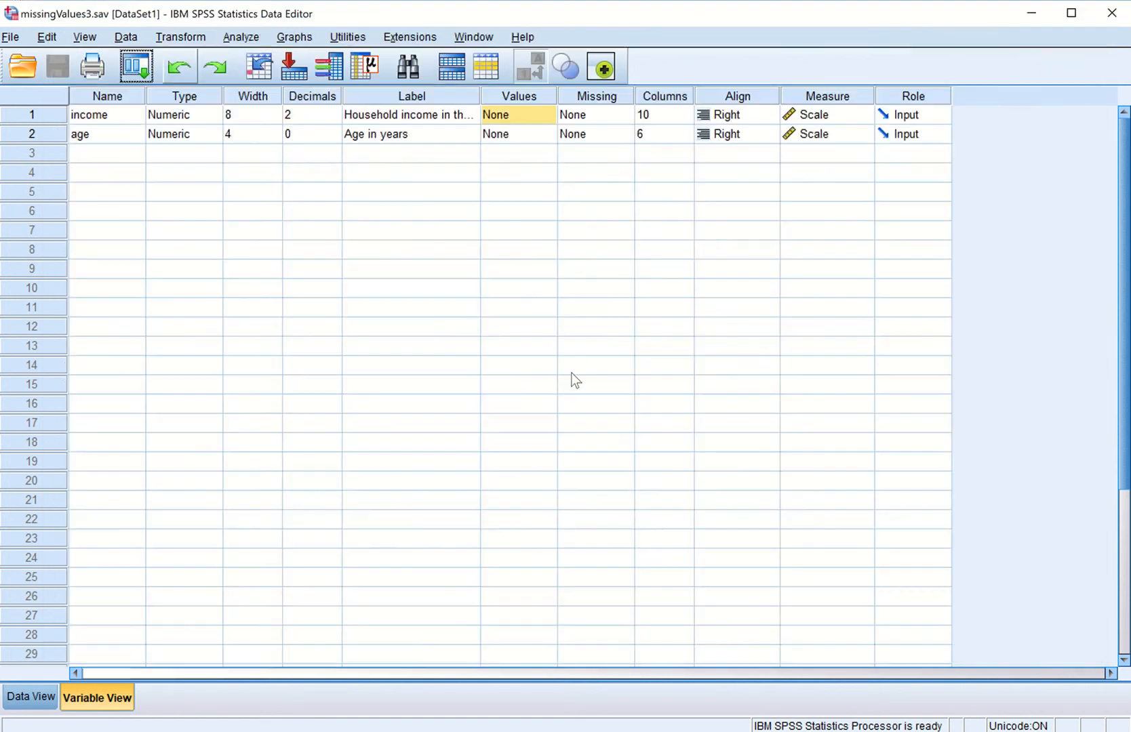
Step: Define the value label 999 = "Refused" for the income variable
{"action": "left_click", "coordinate": [34, 696]}
{"action": "left_click", "coordinate": [94, 695]}
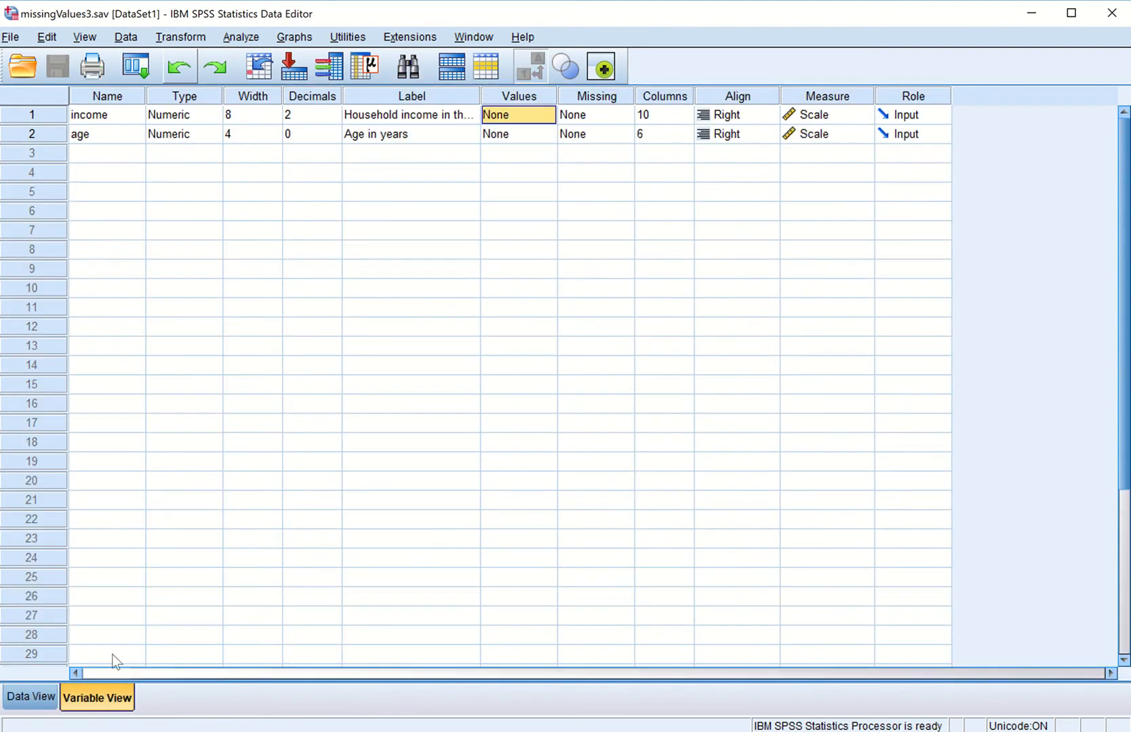
{"action": "left_click", "coordinate": [548, 117]}
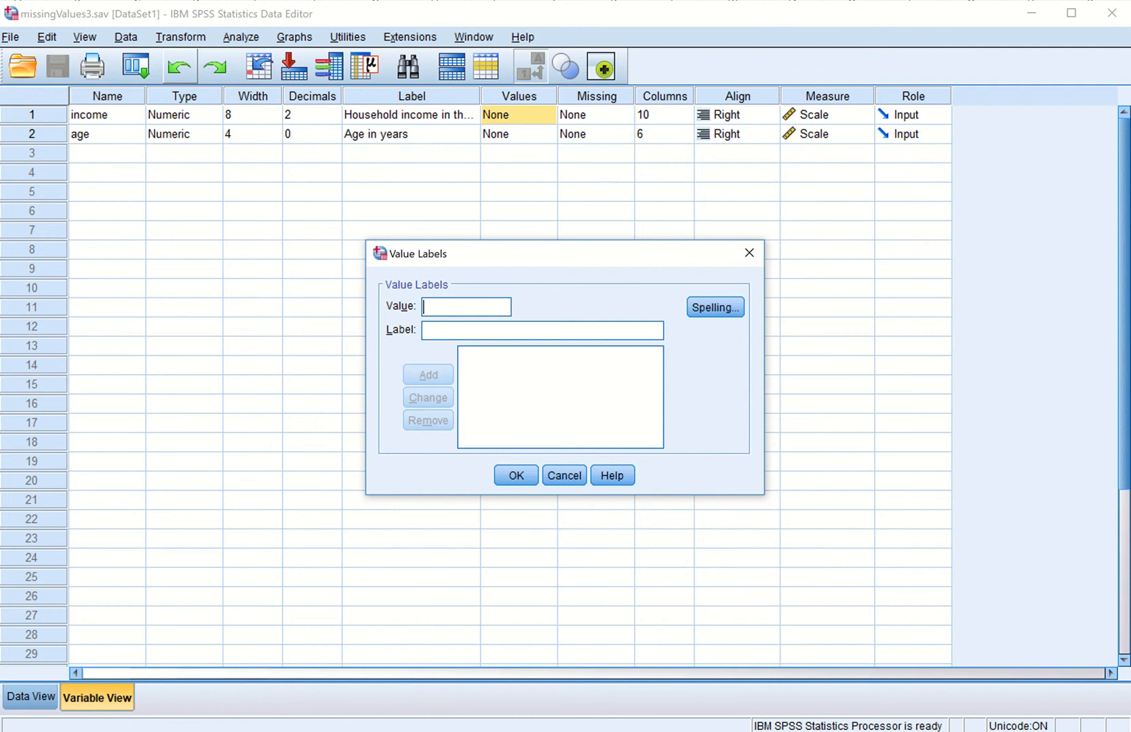
{"action": "left_click", "coordinate": [451, 305]}
{"action": "type", "text": "999"}
{"action": "left_click", "coordinate": [441, 332]}
{"action": "type", "text": "Re"}
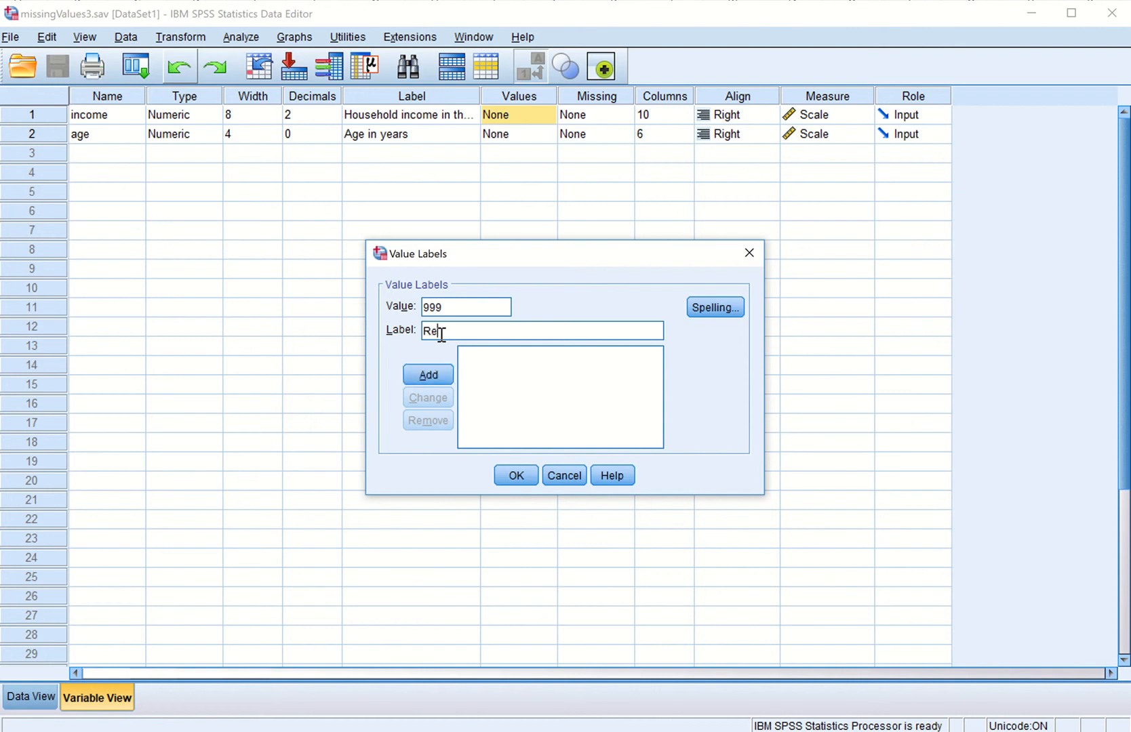
{"action": "type", "text": "fused"}
{"action": "left_click", "coordinate": [438, 375]}
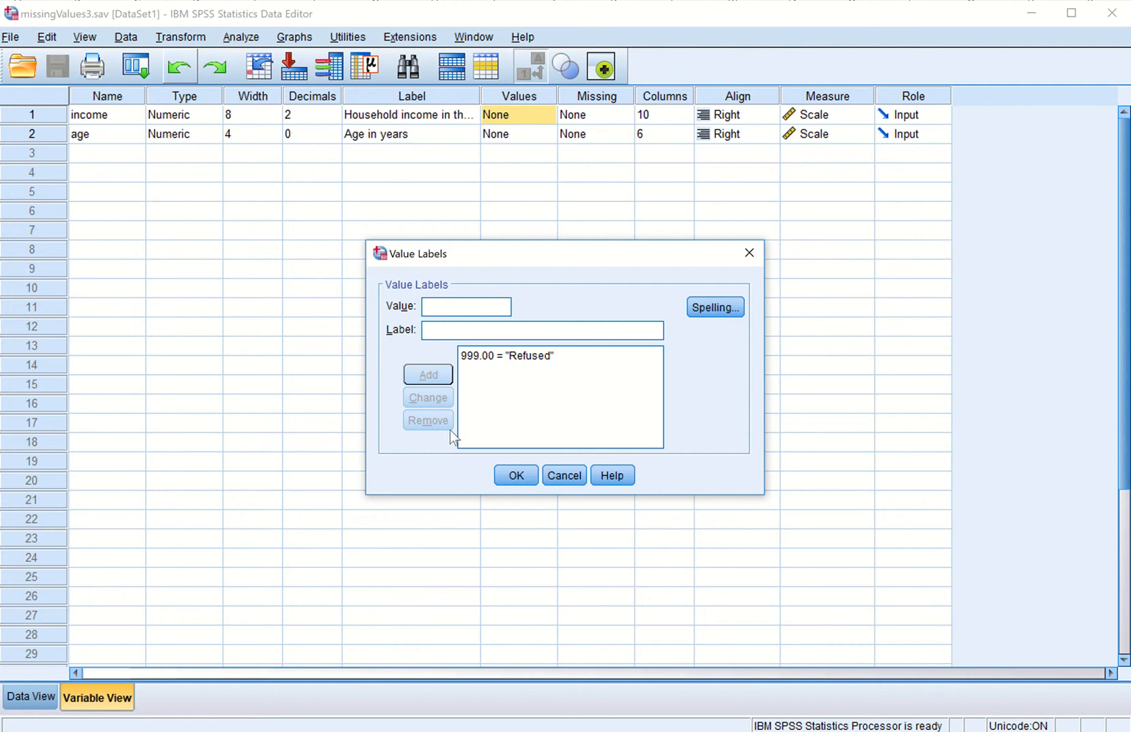
{"action": "left_click", "coordinate": [516, 475]}
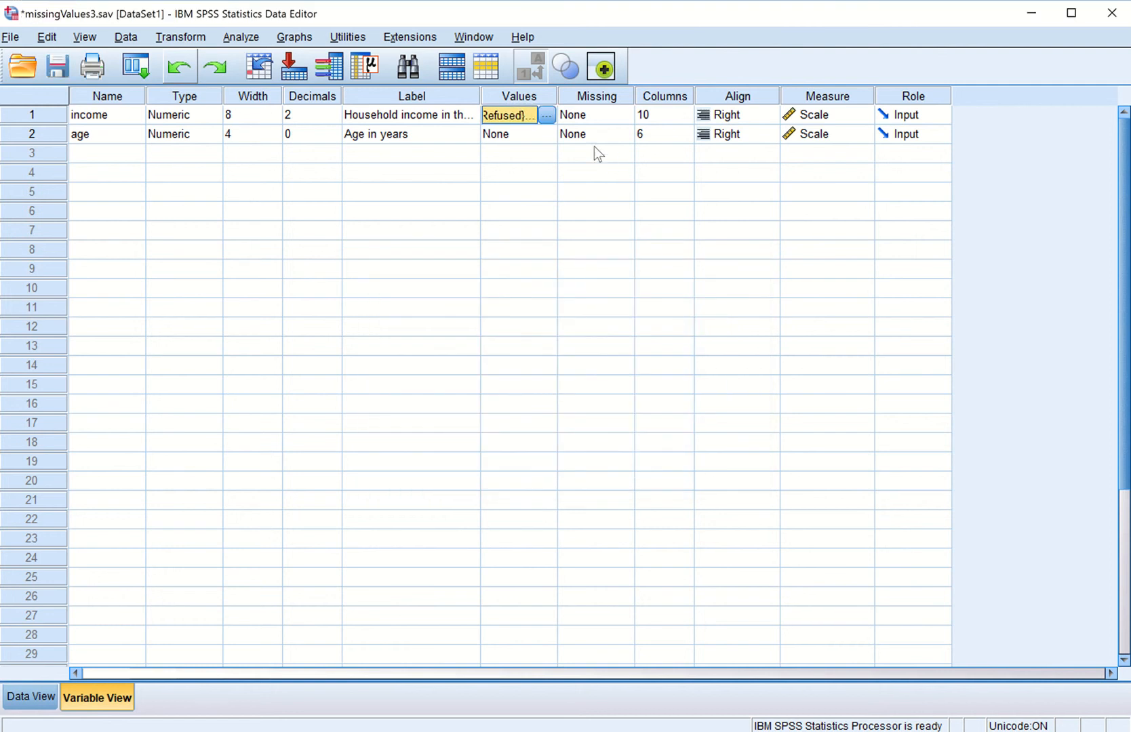
Step: Define the value label 999 = "Don't Know" for the age variable
{"action": "left_click", "coordinate": [523, 134]}
{"action": "left_click", "coordinate": [548, 133]}
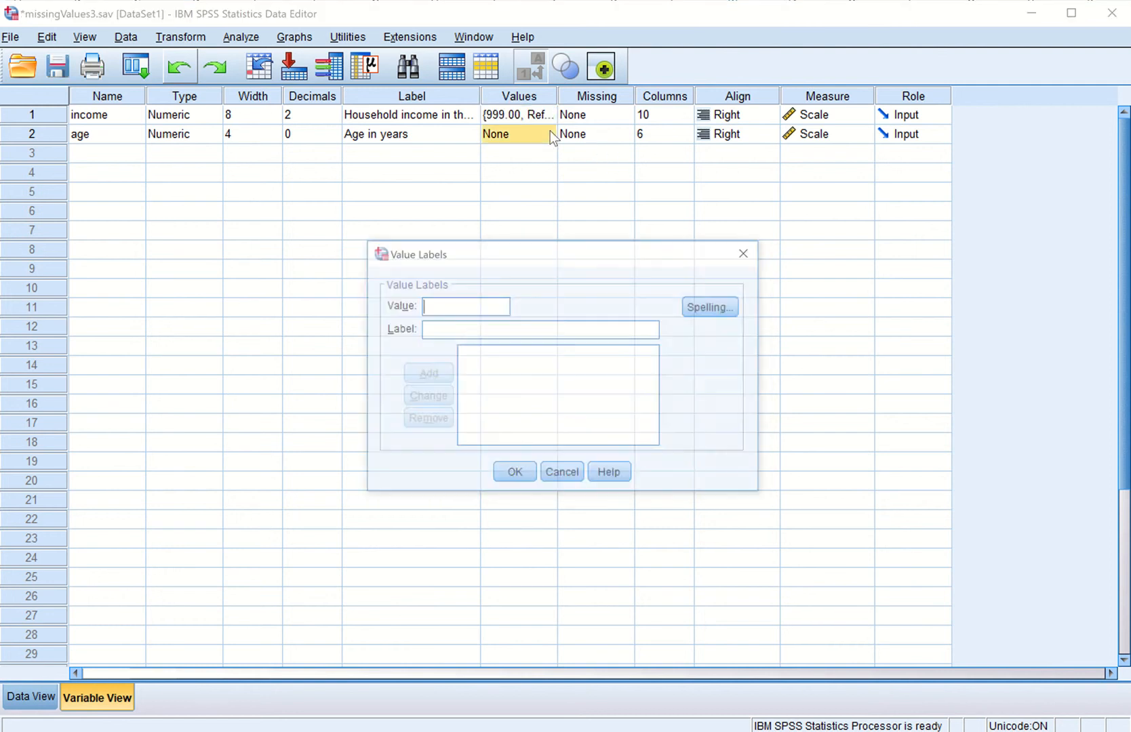
{"action": "left_click", "coordinate": [438, 306]}
{"action": "type", "text": "999"}
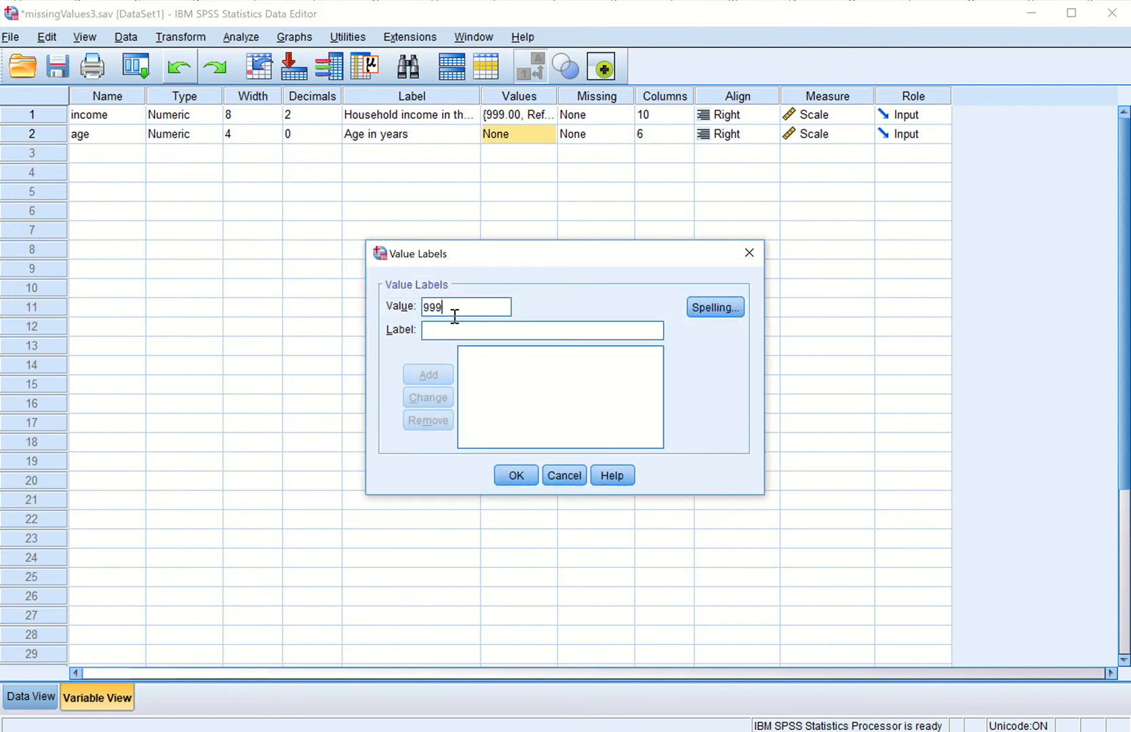
{"action": "left_click", "coordinate": [451, 336]}
{"action": "type", "text": "Do"}
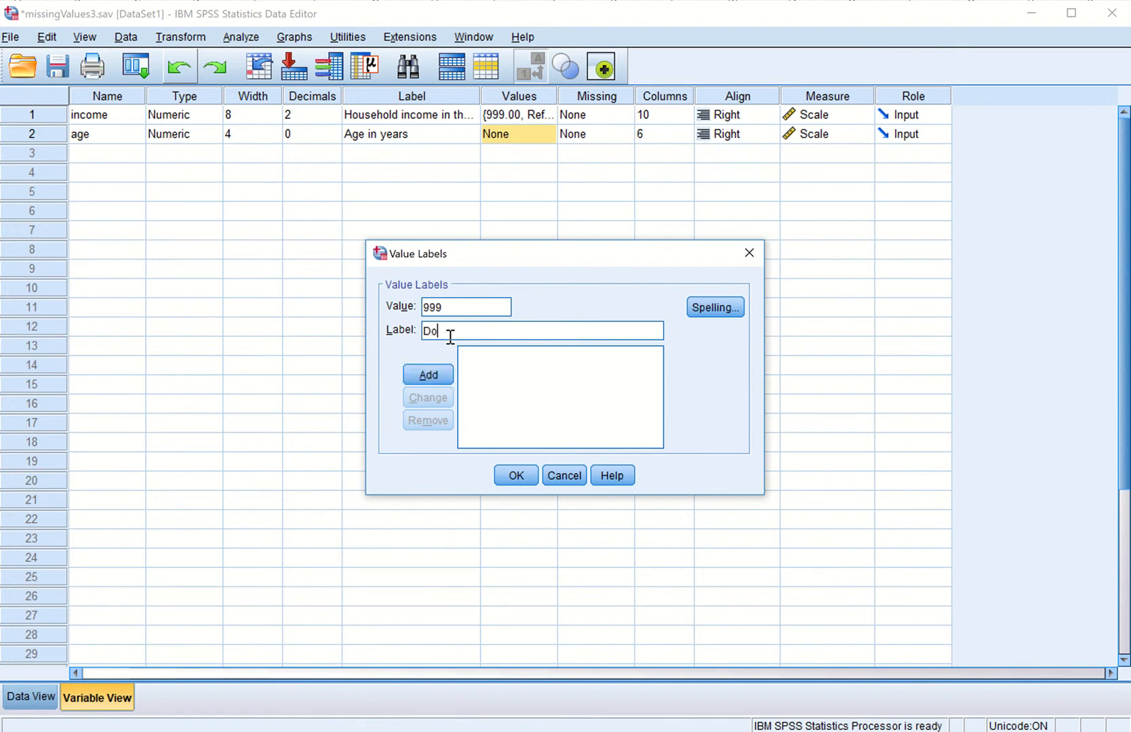
{"action": "type", "text": "n't Know"}
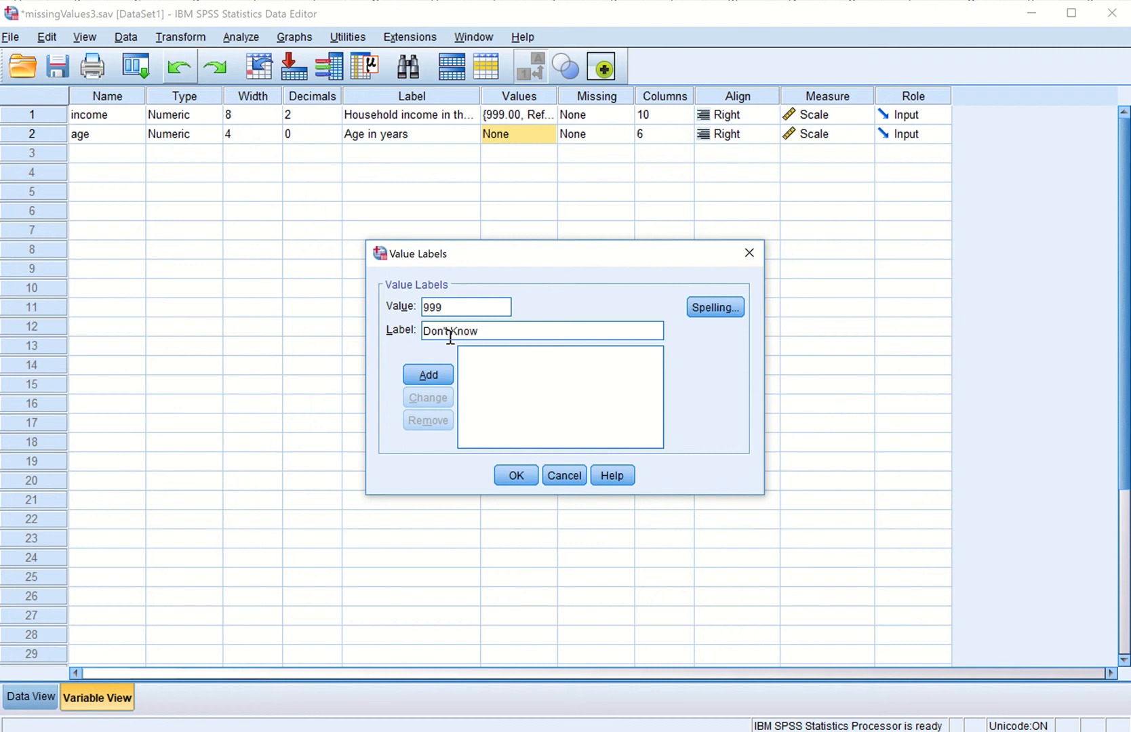
{"action": "left_click", "coordinate": [428, 375]}
{"action": "left_click", "coordinate": [509, 477]}
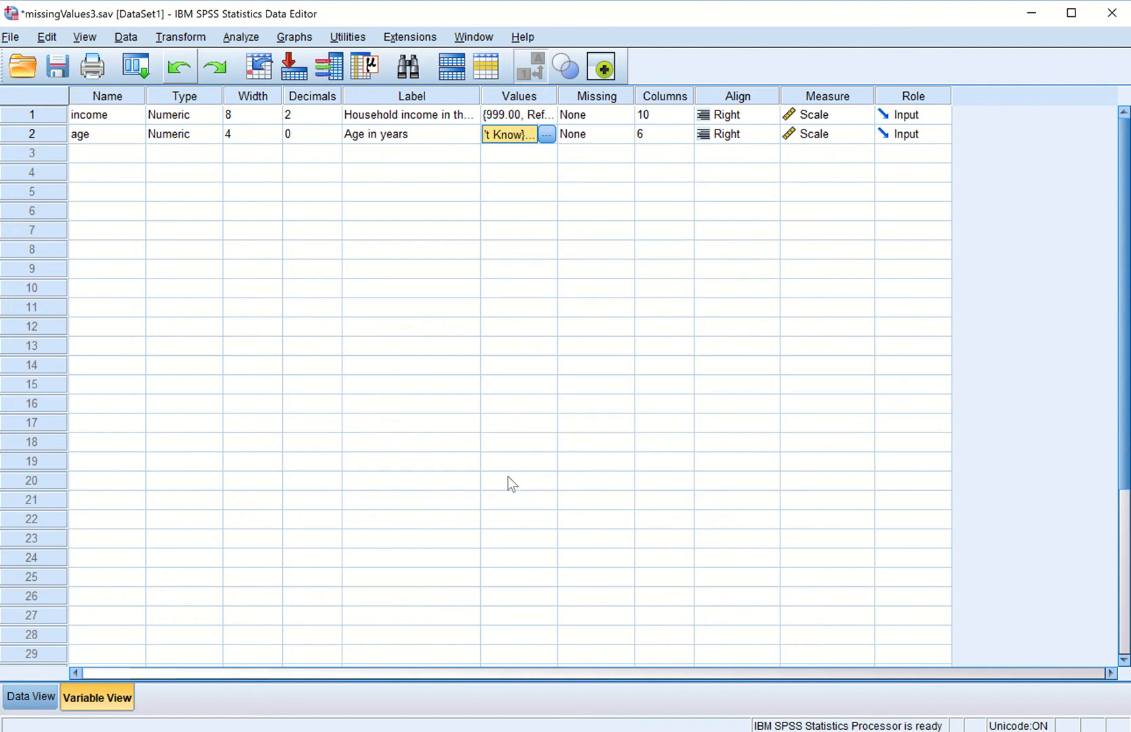
Step: Review the value labels defined for income and age, leaving both definitions as they are
{"action": "double_click", "coordinate": [547, 113]}
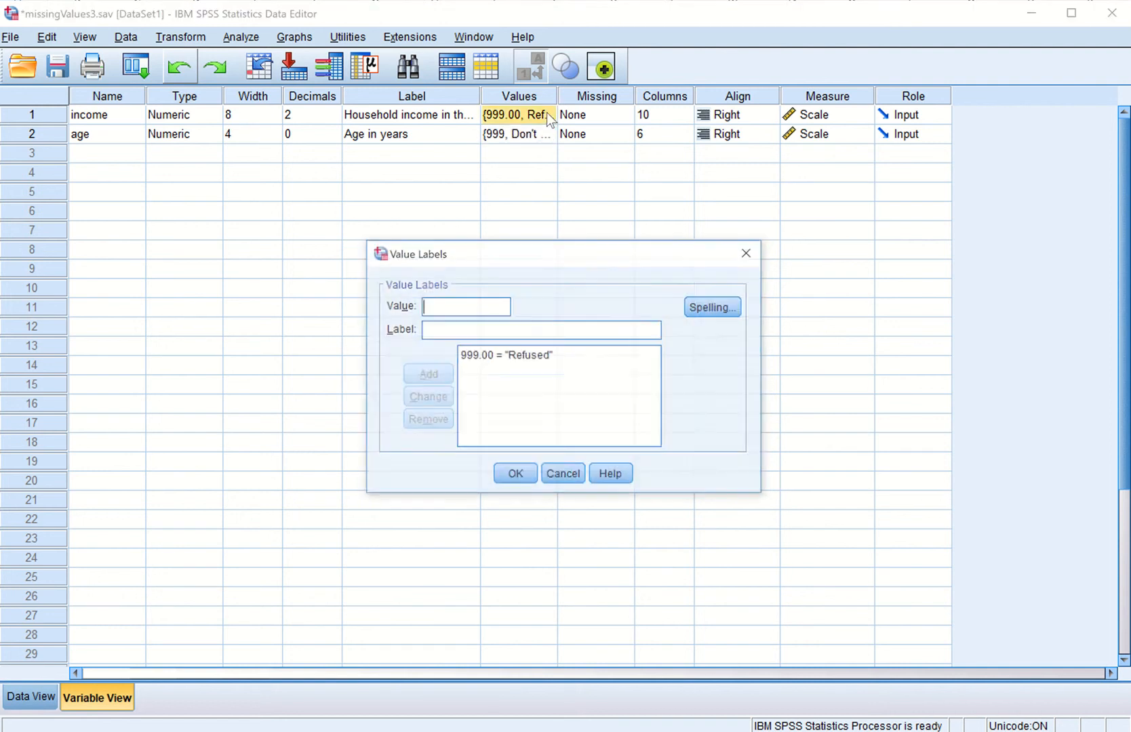
{"action": "left_click", "coordinate": [537, 358]}
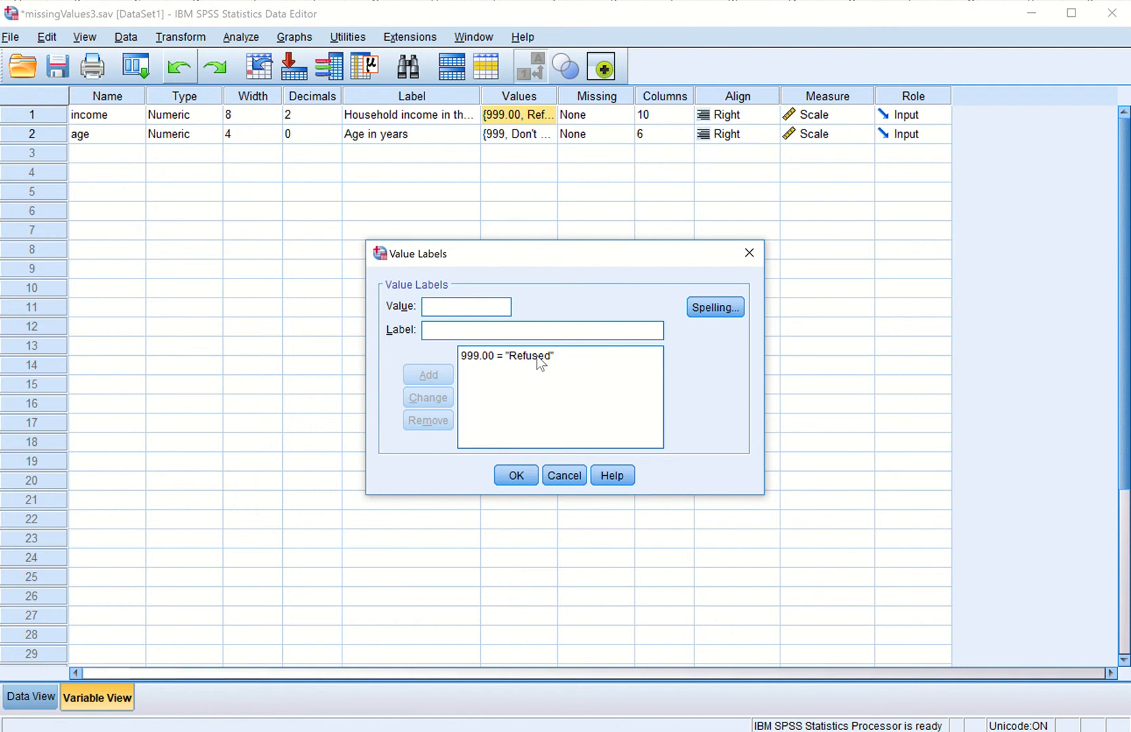
{"action": "left_click", "coordinate": [560, 468]}
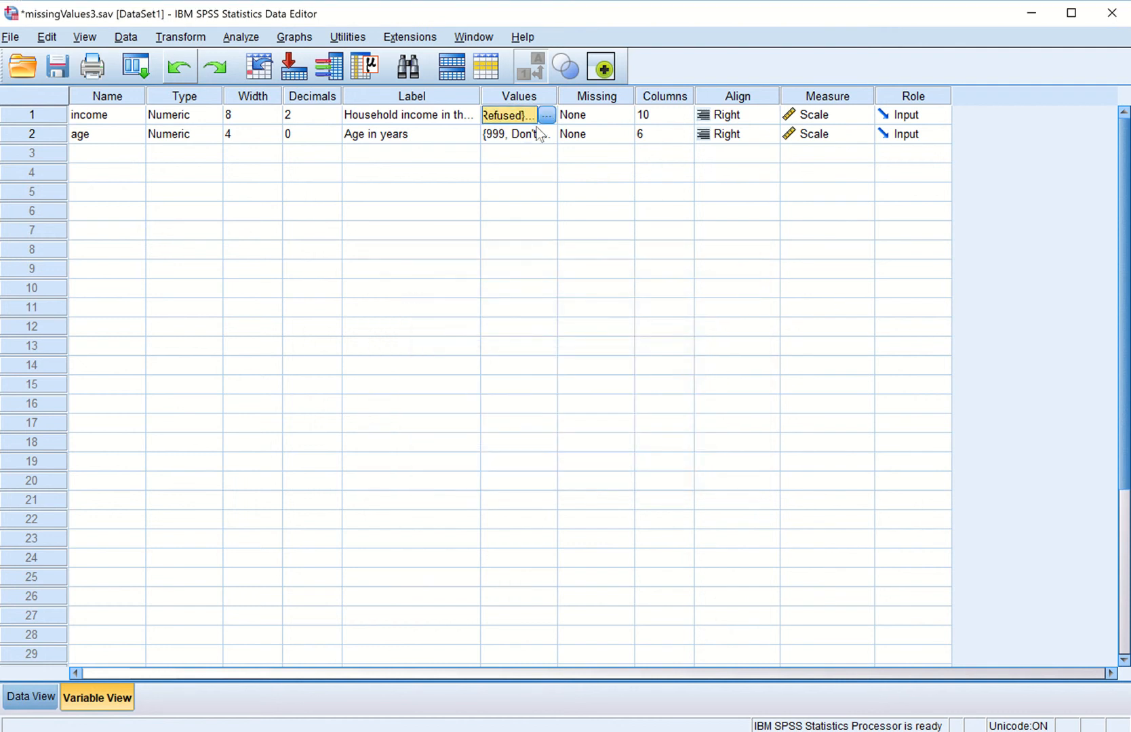
{"action": "left_click", "coordinate": [539, 134]}
{"action": "left_click", "coordinate": [548, 136]}
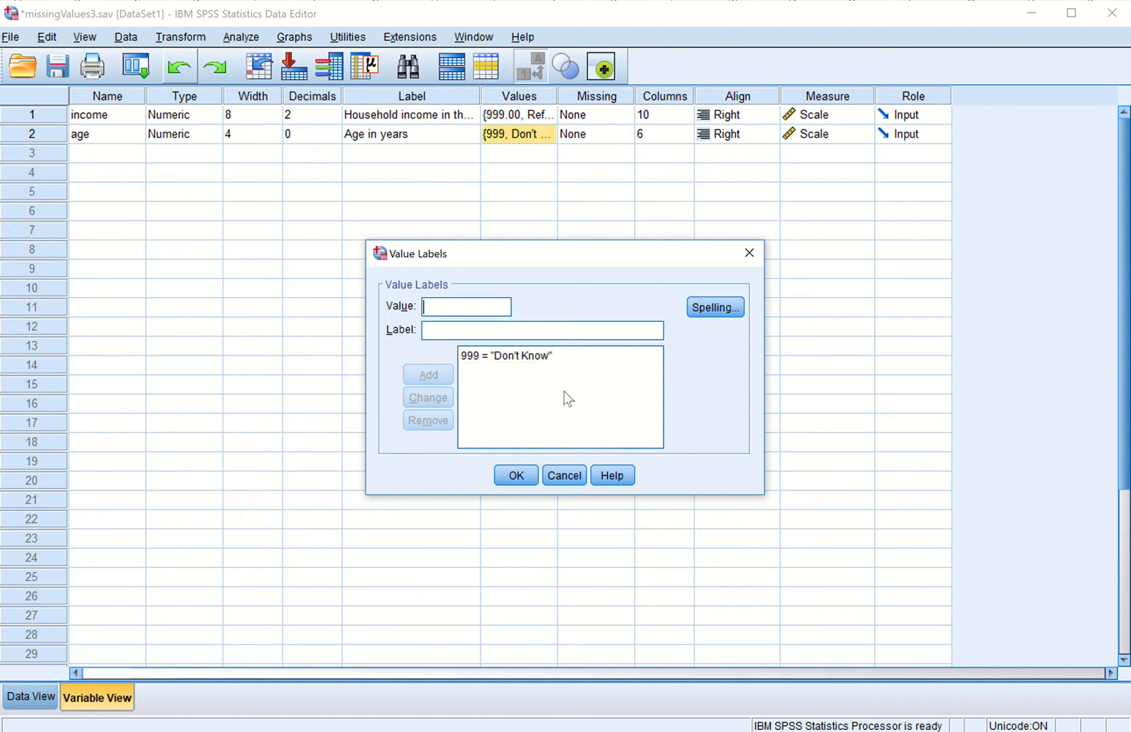
{"action": "left_click", "coordinate": [566, 475]}
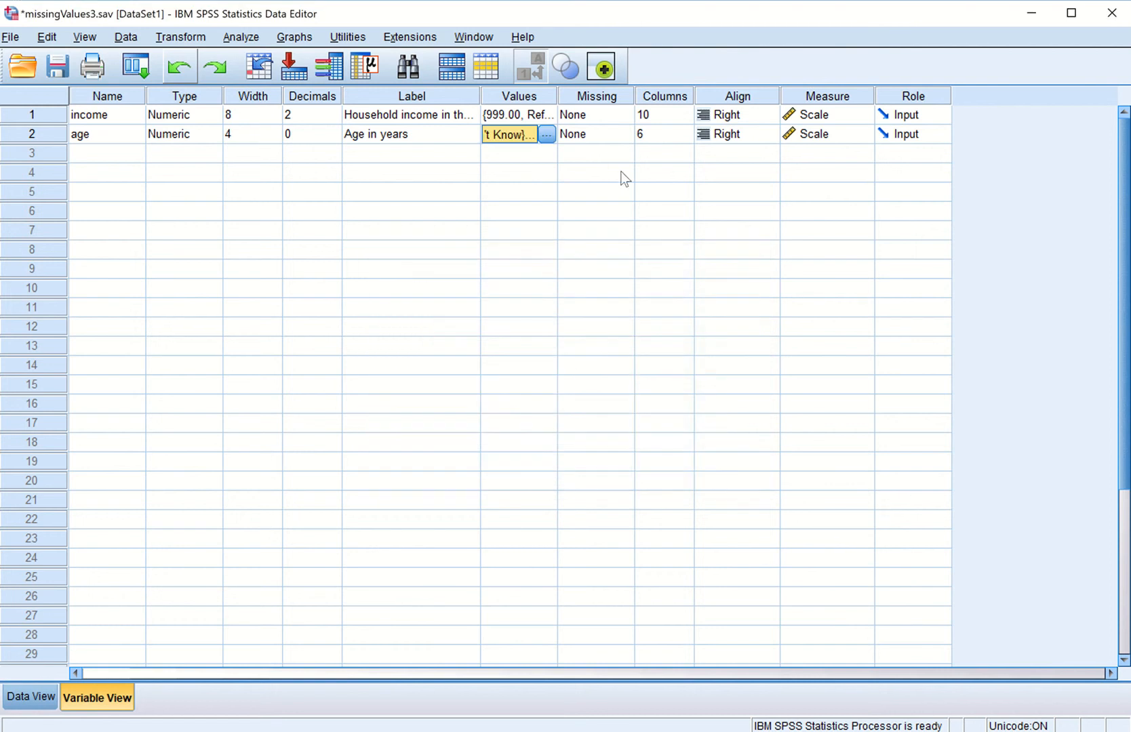
Step: Declare 999 as a discrete missing value for the income variable
{"action": "left_click", "coordinate": [621, 114]}
{"action": "left_click", "coordinate": [620, 114]}
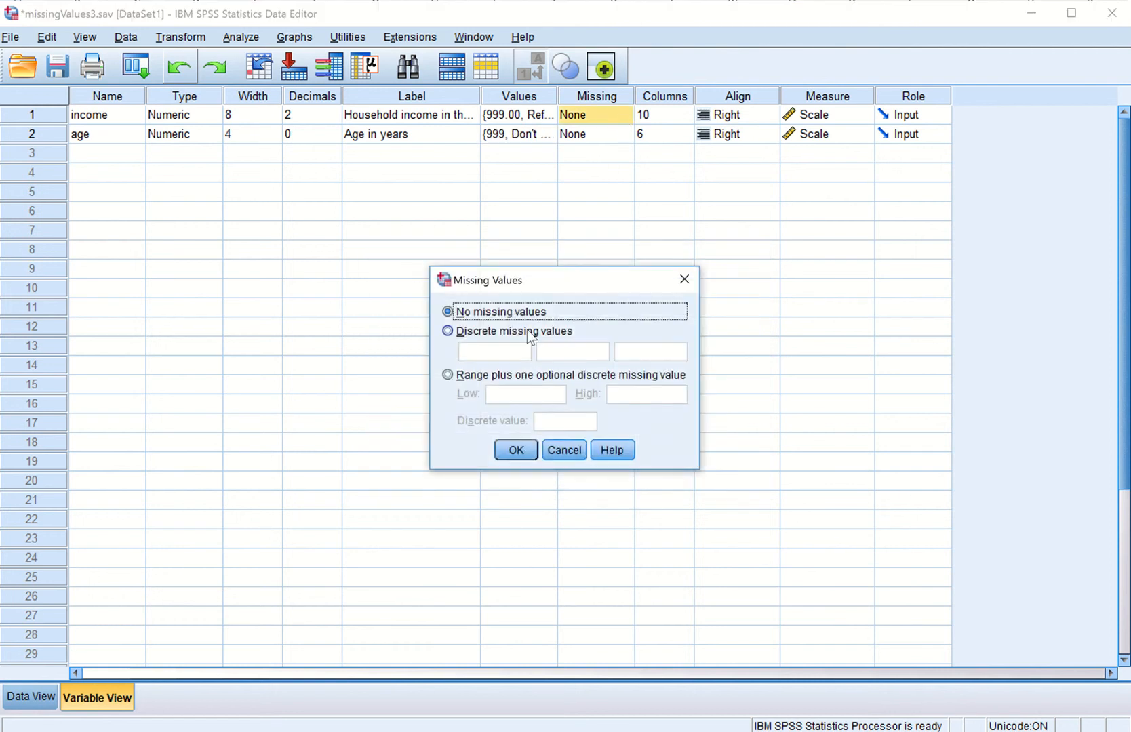
{"action": "left_click", "coordinate": [448, 332]}
{"action": "left_click", "coordinate": [495, 353]}
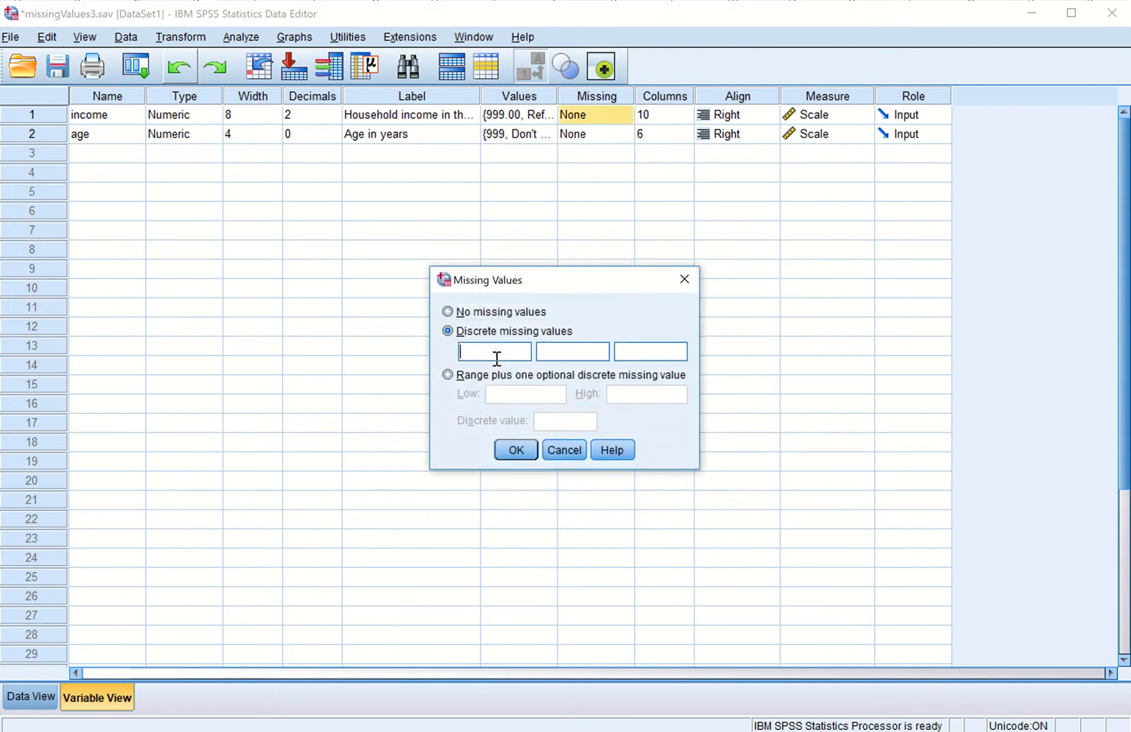
{"action": "type", "text": "999"}
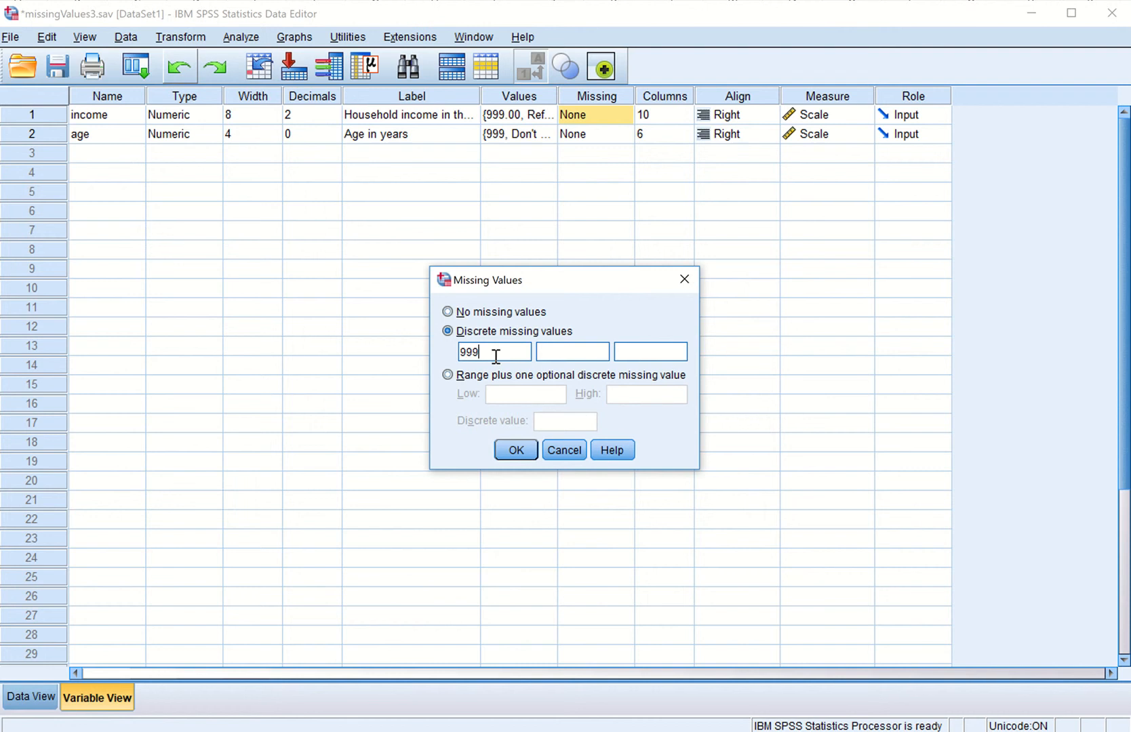
{"action": "left_click", "coordinate": [518, 451]}
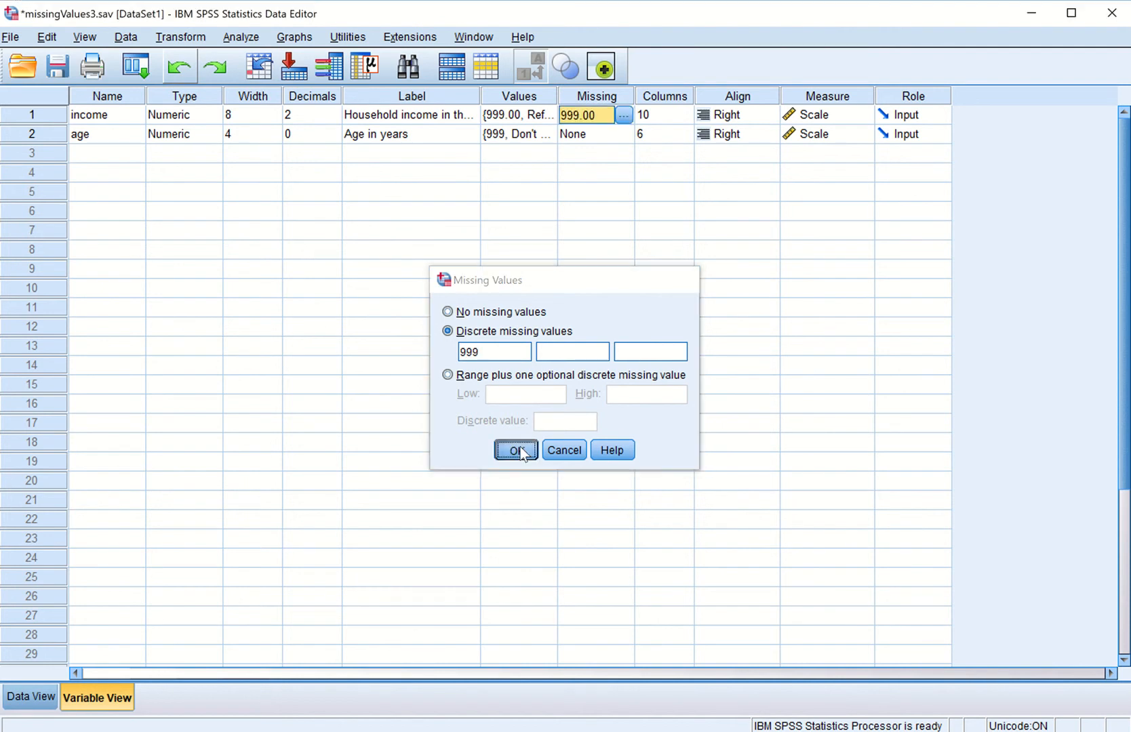
Step: Declare 999 as a discrete missing value for the age variable
{"action": "double_click", "coordinate": [629, 135]}
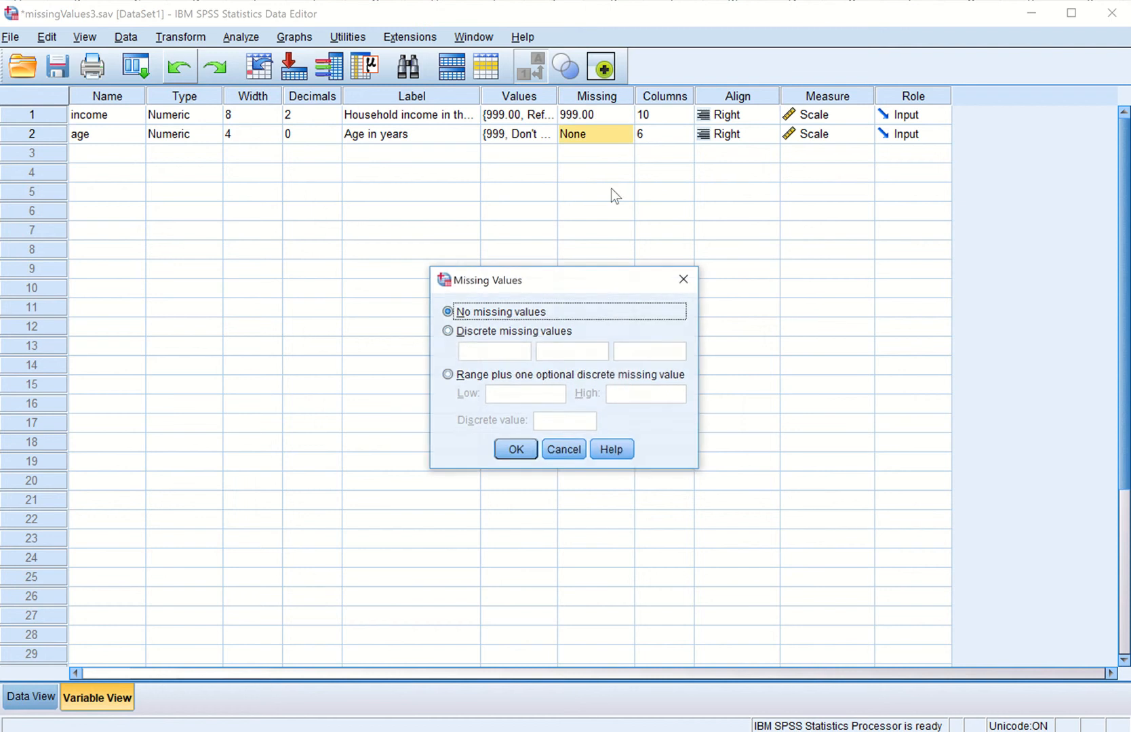
{"action": "left_click", "coordinate": [455, 333]}
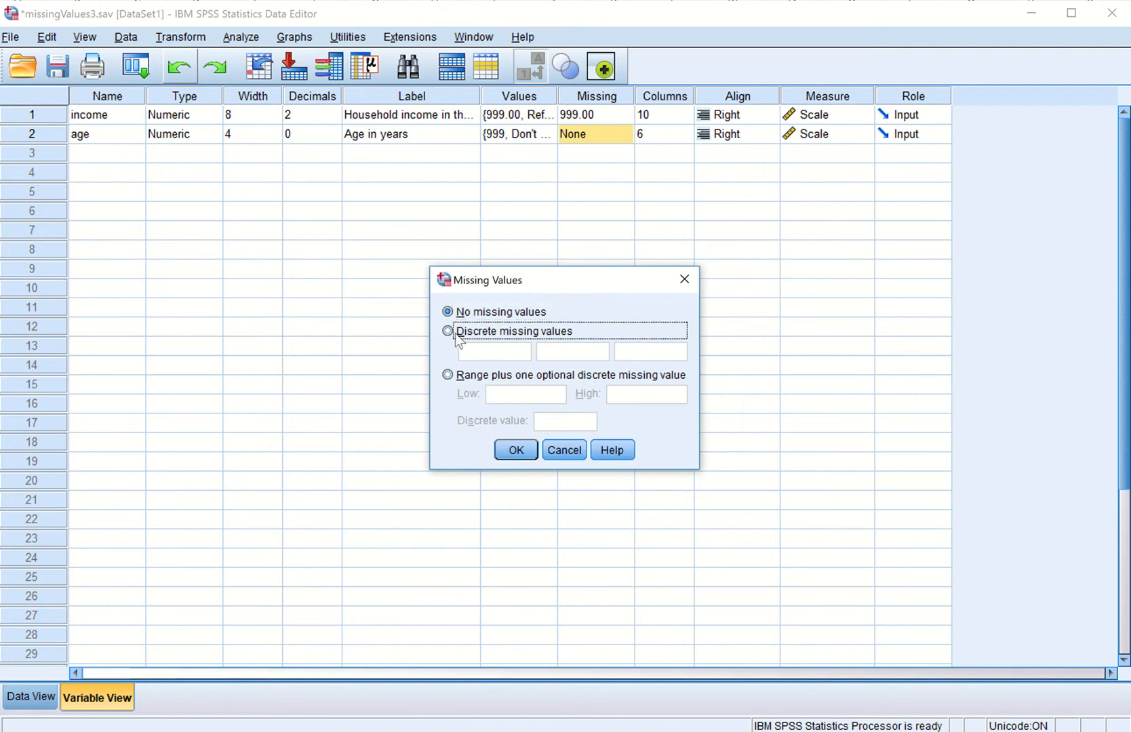
{"action": "left_click", "coordinate": [478, 358]}
{"action": "type", "text": "999"}
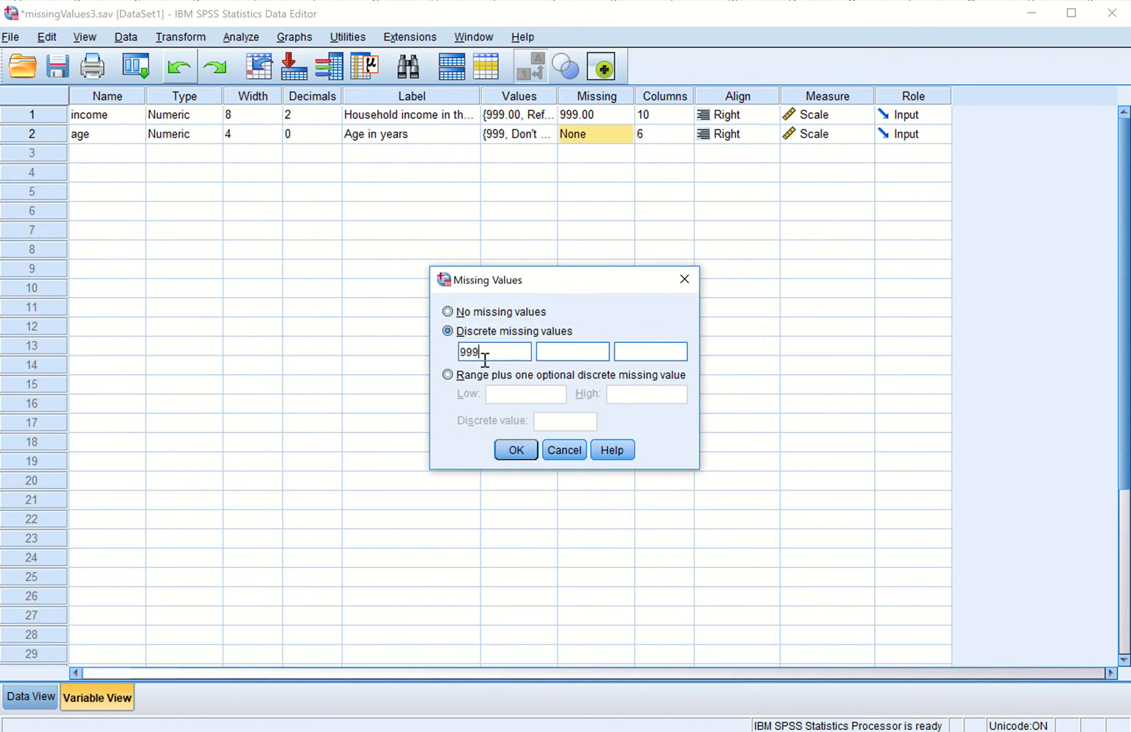
{"action": "left_click", "coordinate": [518, 452]}
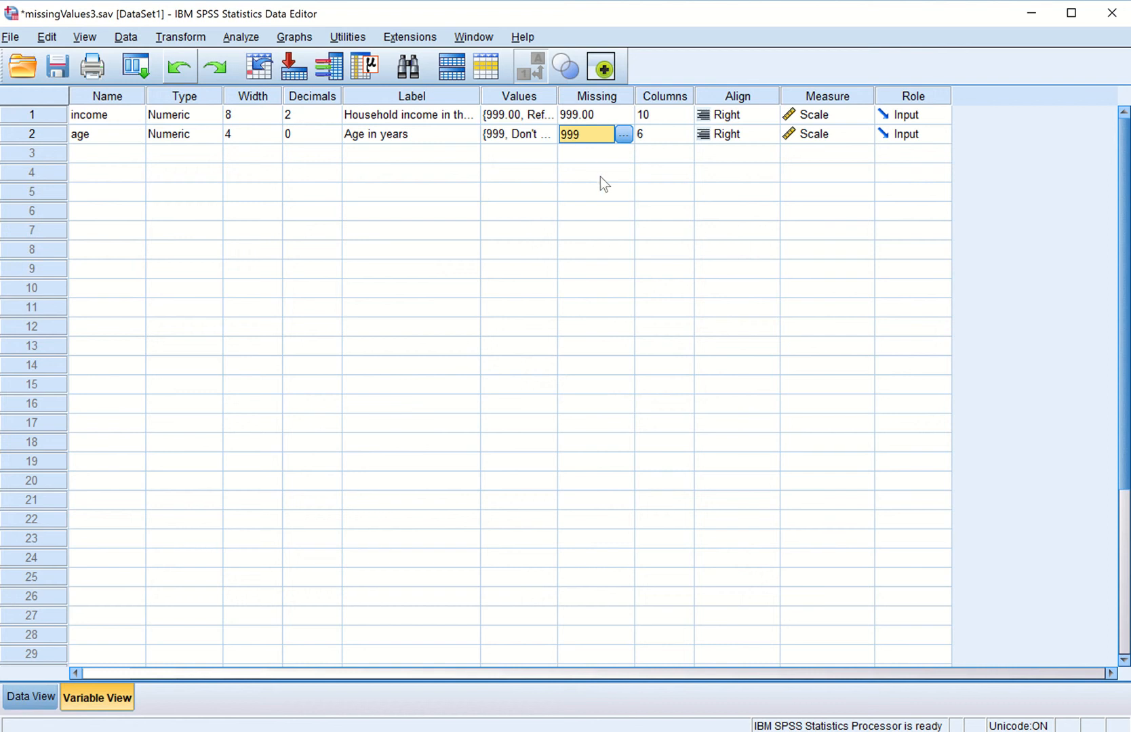
Step: Show the data cases and fill the empty income cell in row 3 with the label "Refused"
{"action": "left_click", "coordinate": [41, 700]}
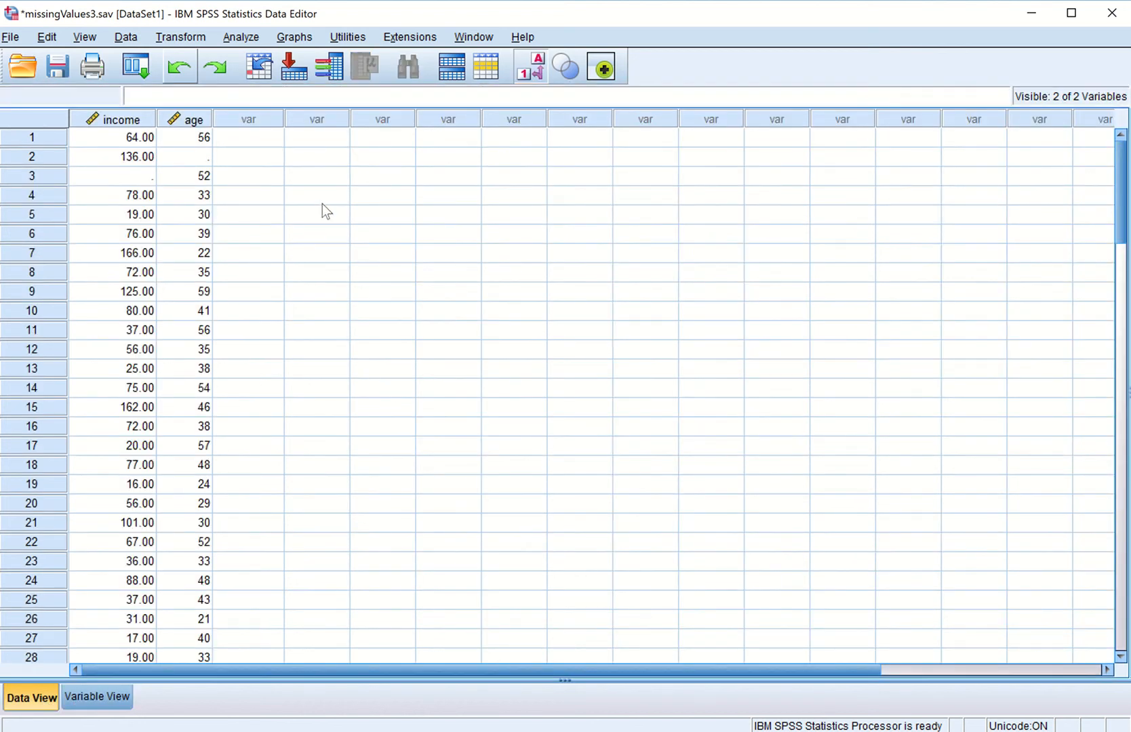
{"action": "left_click", "coordinate": [148, 178]}
{"action": "left_click", "coordinate": [147, 177]}
{"action": "left_click", "coordinate": [145, 177]}
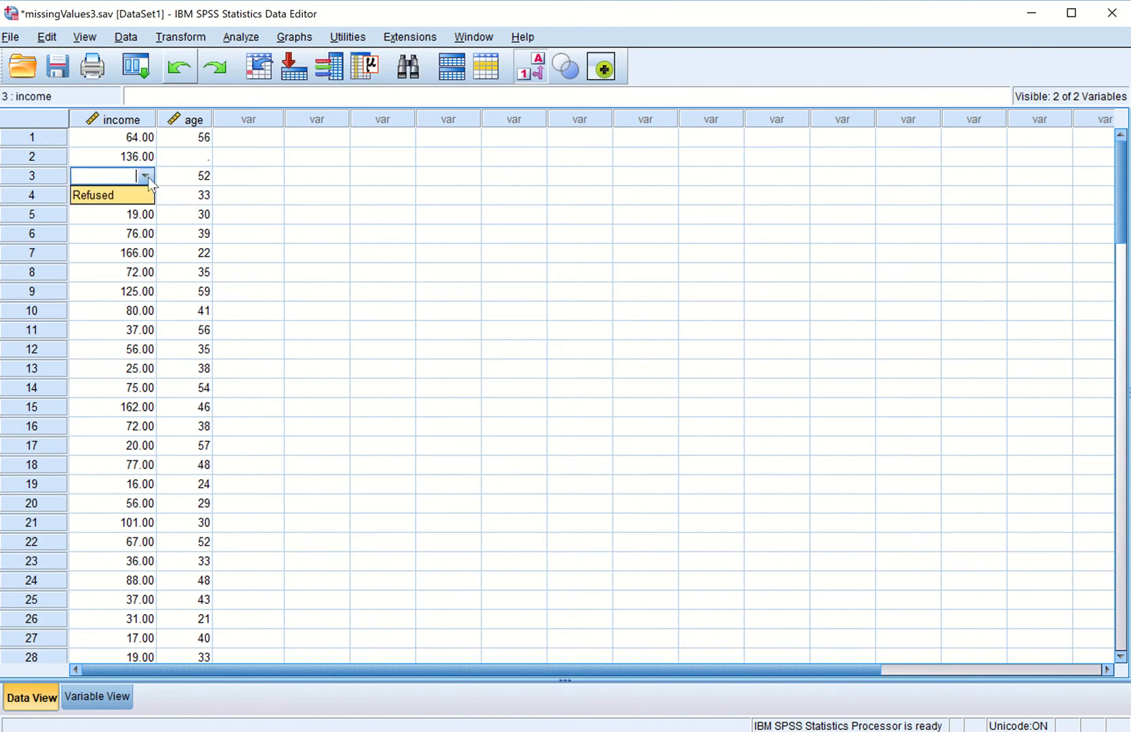
{"action": "left_click", "coordinate": [104, 196]}
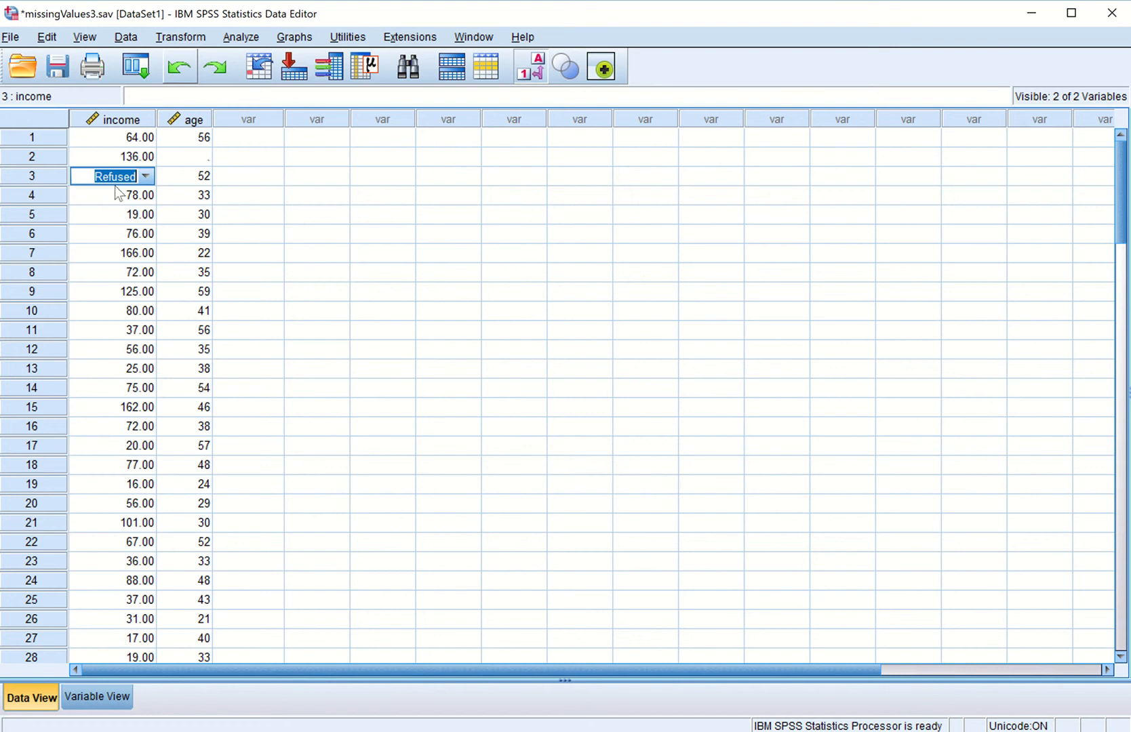
{"action": "left_click", "coordinate": [118, 177]}
Step: Widen the age column and fill the empty age cell in row 2 with the label "Don't Know"
{"action": "left_click", "coordinate": [207, 160]}
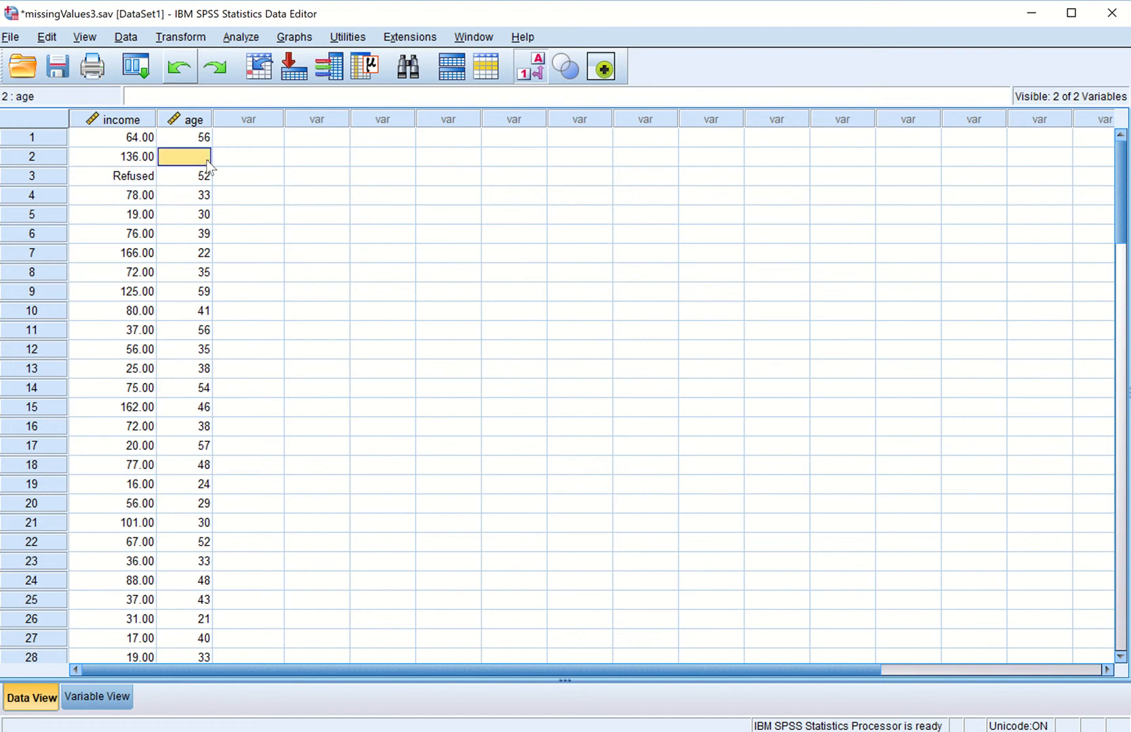
{"action": "left_click", "coordinate": [207, 161]}
{"action": "left_click", "coordinate": [206, 161]}
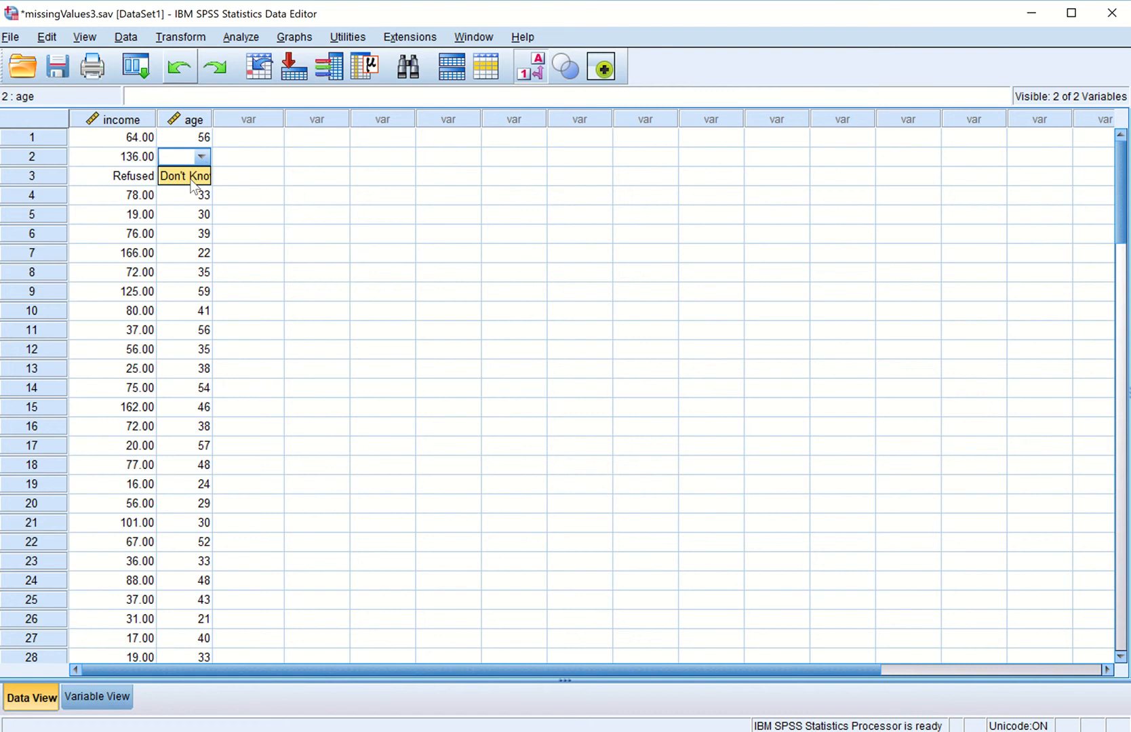
{"action": "left_click_drag", "start_coordinate": [214, 126], "coordinate": [283, 127]}
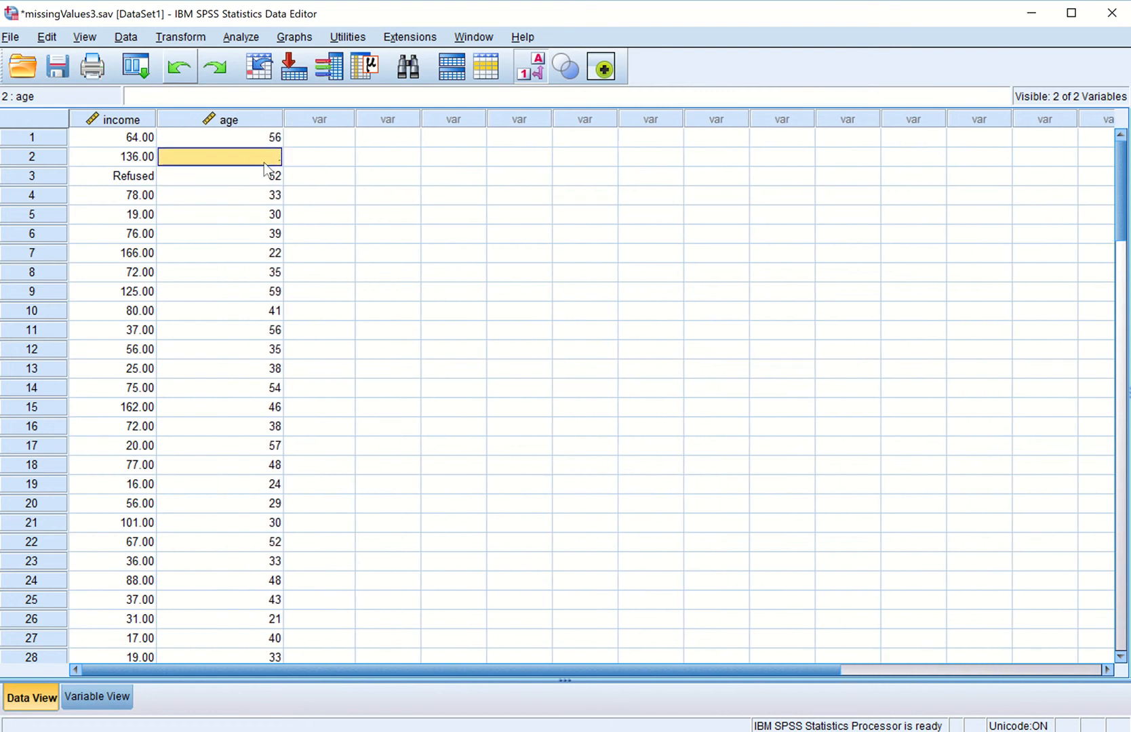
{"action": "left_click", "coordinate": [278, 160]}
{"action": "left_click", "coordinate": [278, 160]}
{"action": "left_click", "coordinate": [202, 179]}
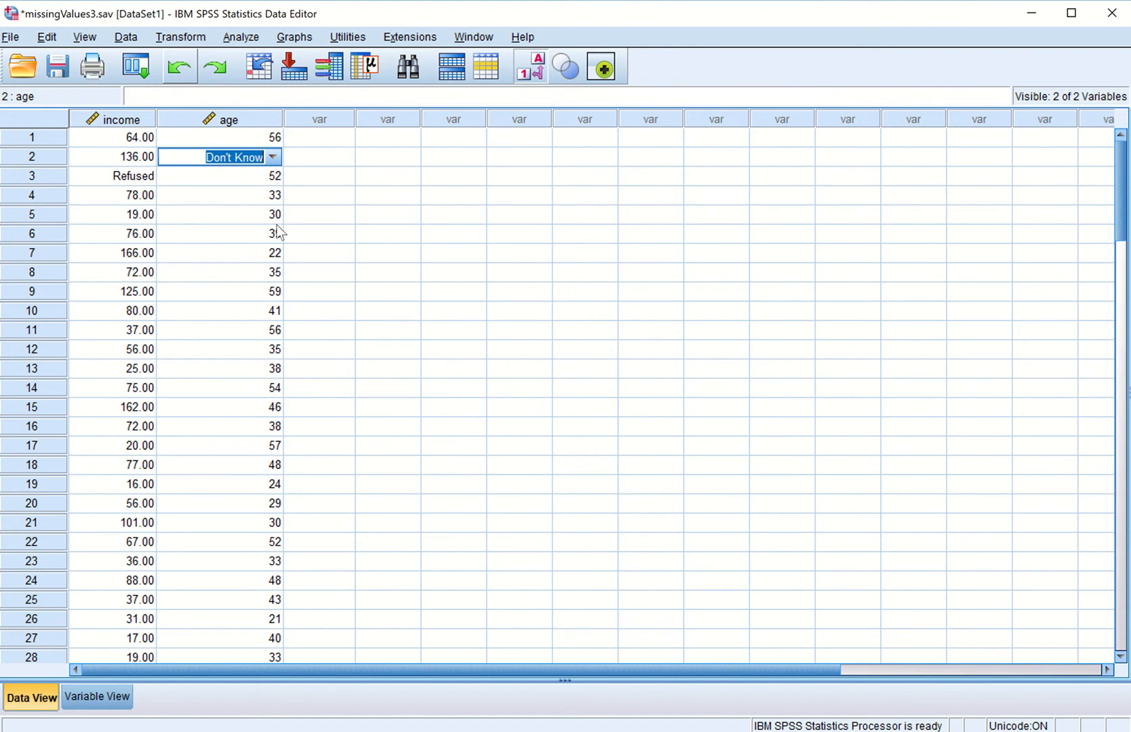
Step: Fill the empty age cell in row 45 with the label "Don't Know"
{"action": "scroll", "coordinate": [278, 227], "scroll_direction": "down", "scroll_amount": 5}
{"action": "scroll", "coordinate": [278, 232], "scroll_direction": "down", "scroll_amount": 5}
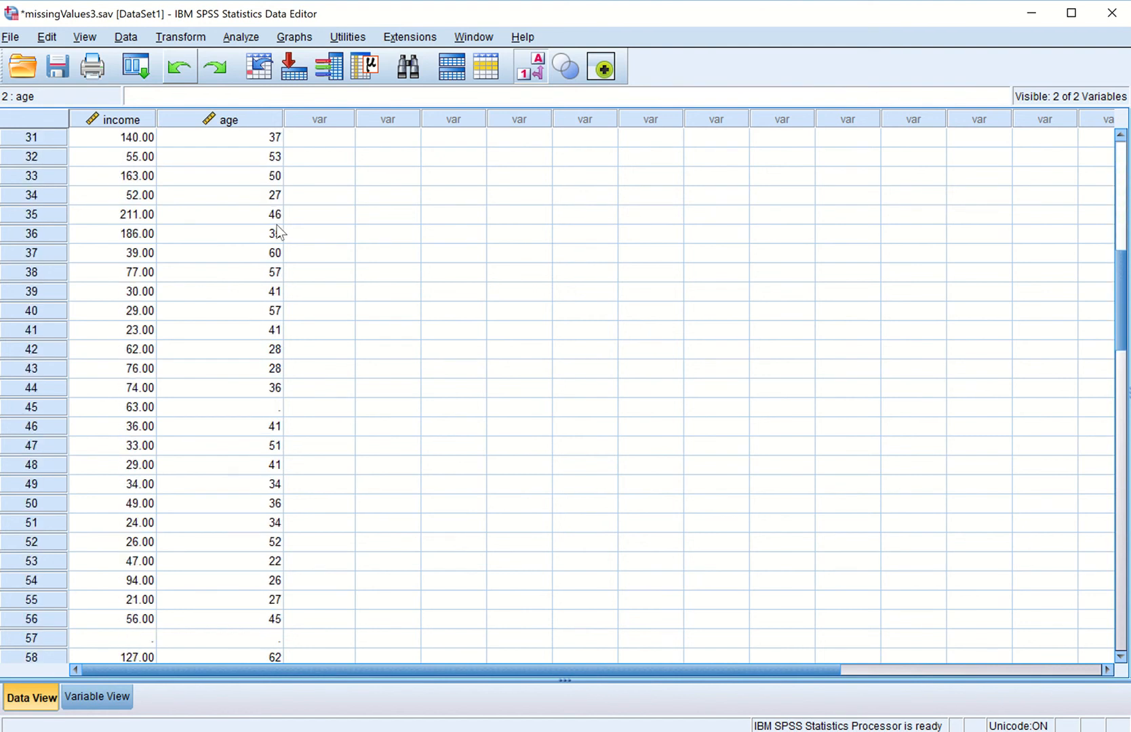
{"action": "double_click", "coordinate": [275, 410]}
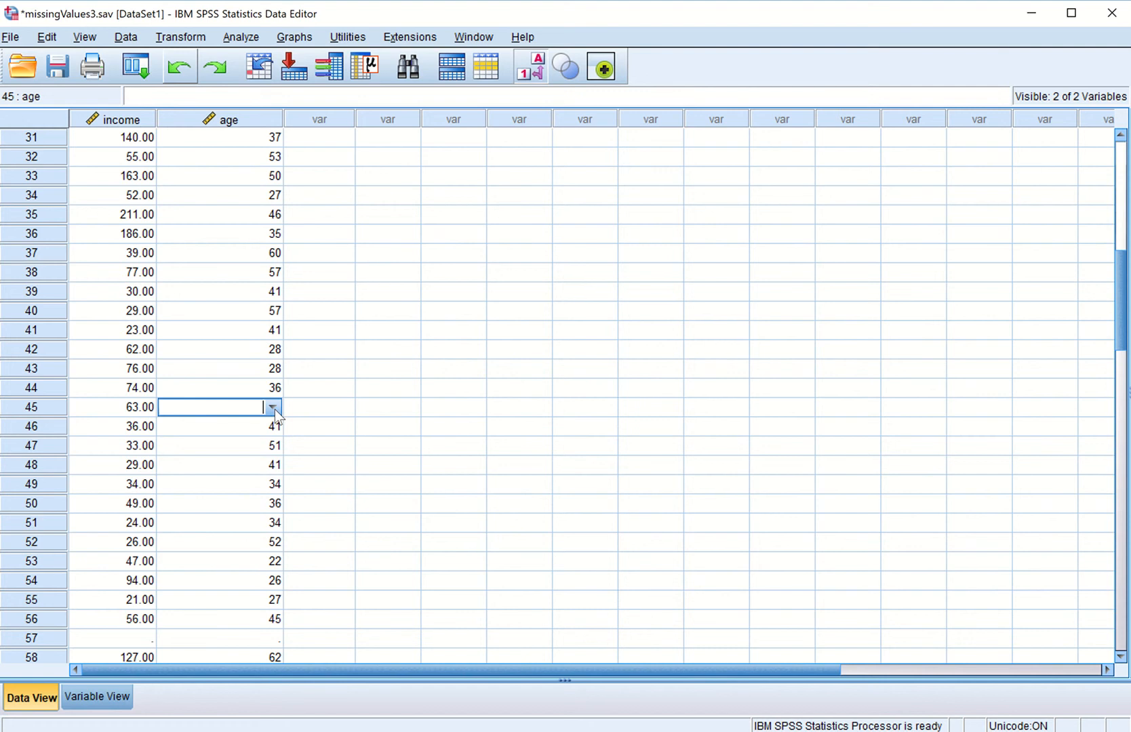
{"action": "left_click", "coordinate": [275, 410]}
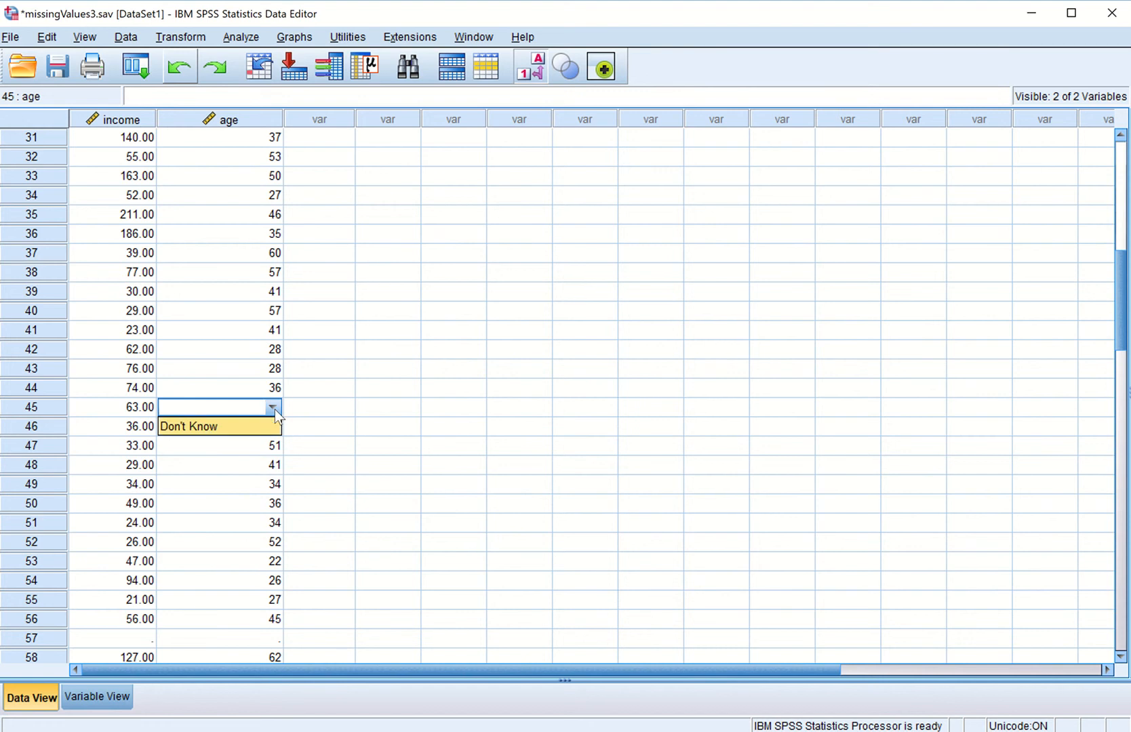
{"action": "left_click", "coordinate": [209, 427]}
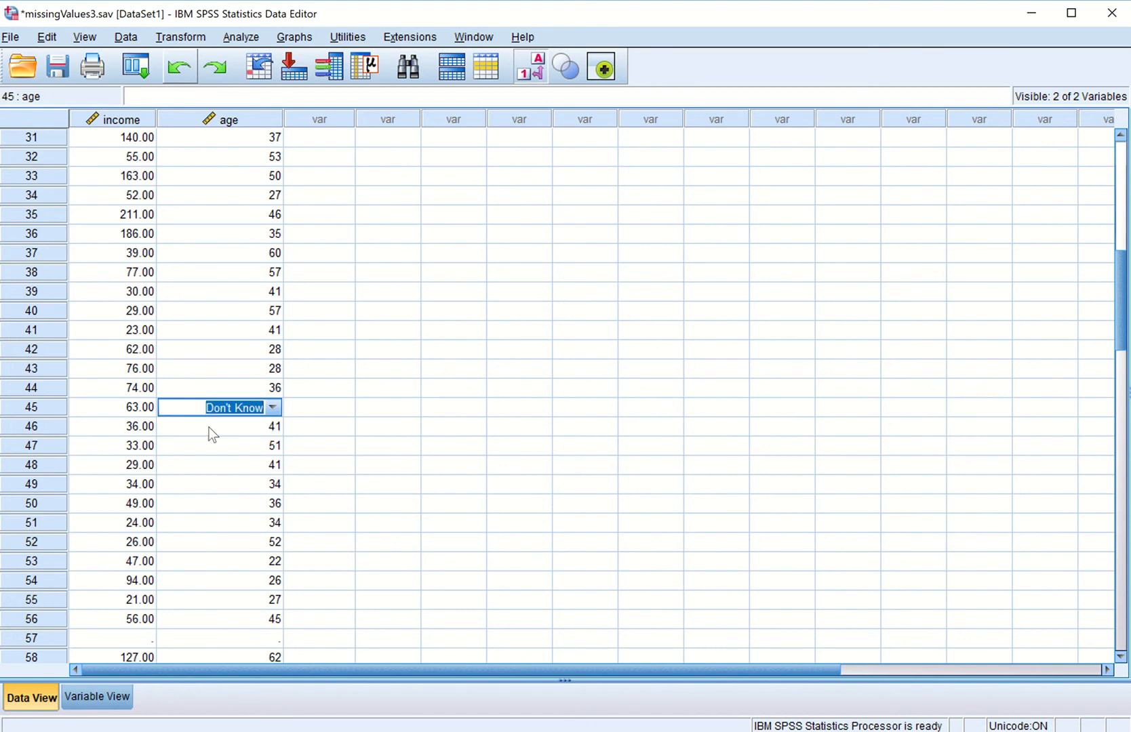
{"action": "left_click", "coordinate": [202, 406]}
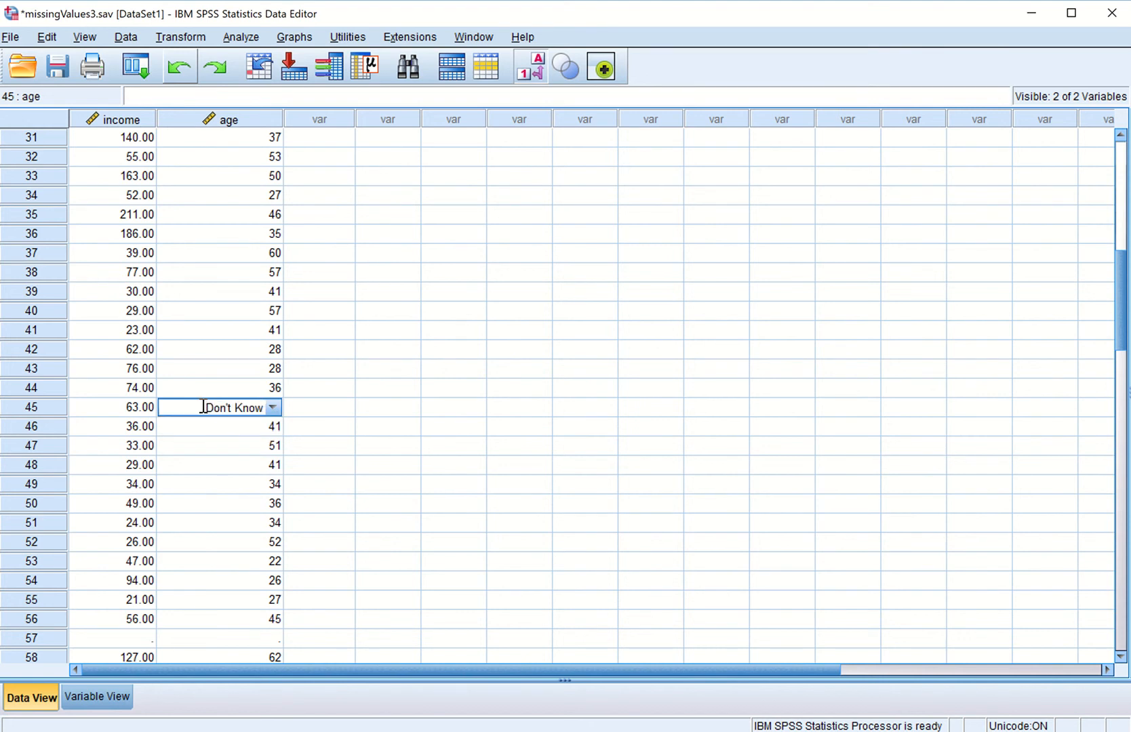
Step: Save the missingValues3.sav data file and close the resulting output viewer without saving its contents
{"action": "left_click", "coordinate": [67, 67]}
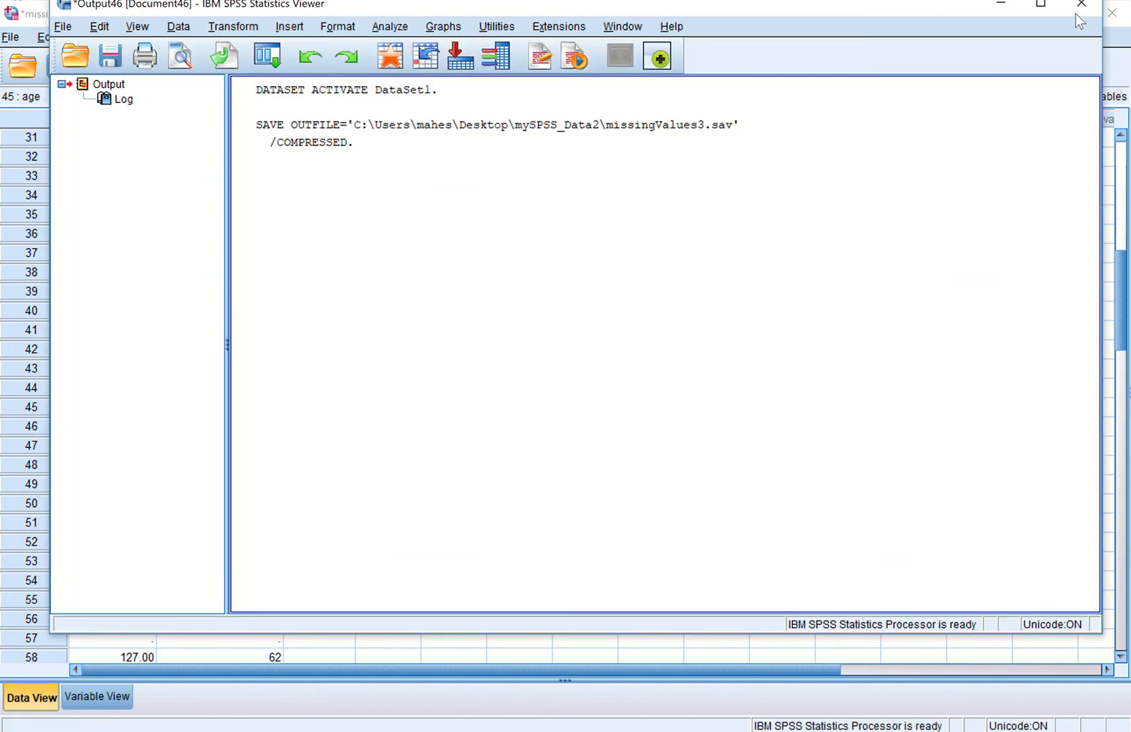
{"action": "left_click_drag", "start_coordinate": [862, 7], "coordinate": [855, 33]}
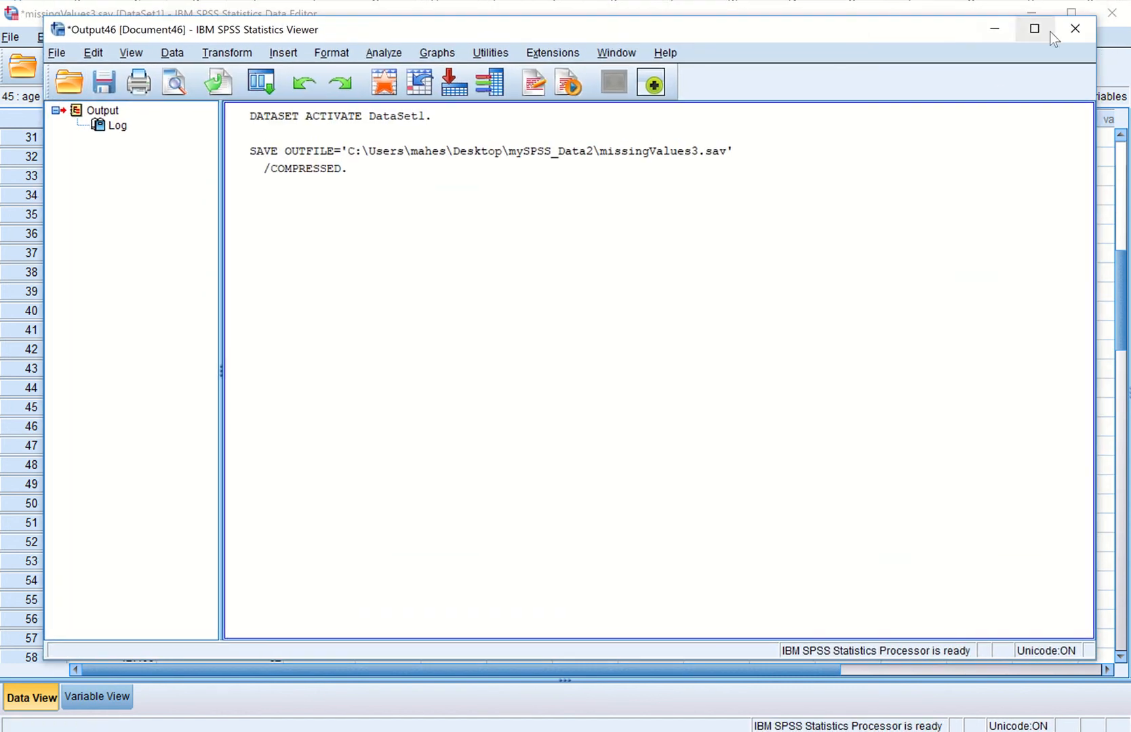
{"action": "left_click", "coordinate": [1076, 30]}
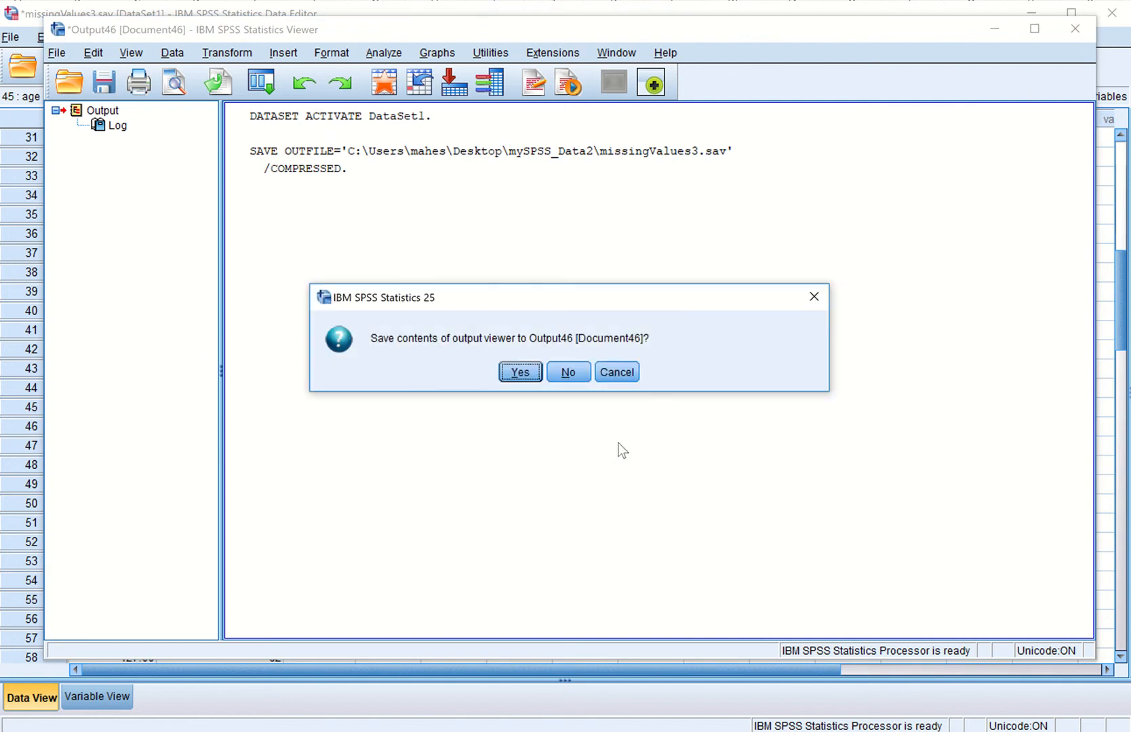
{"action": "left_click", "coordinate": [574, 377]}
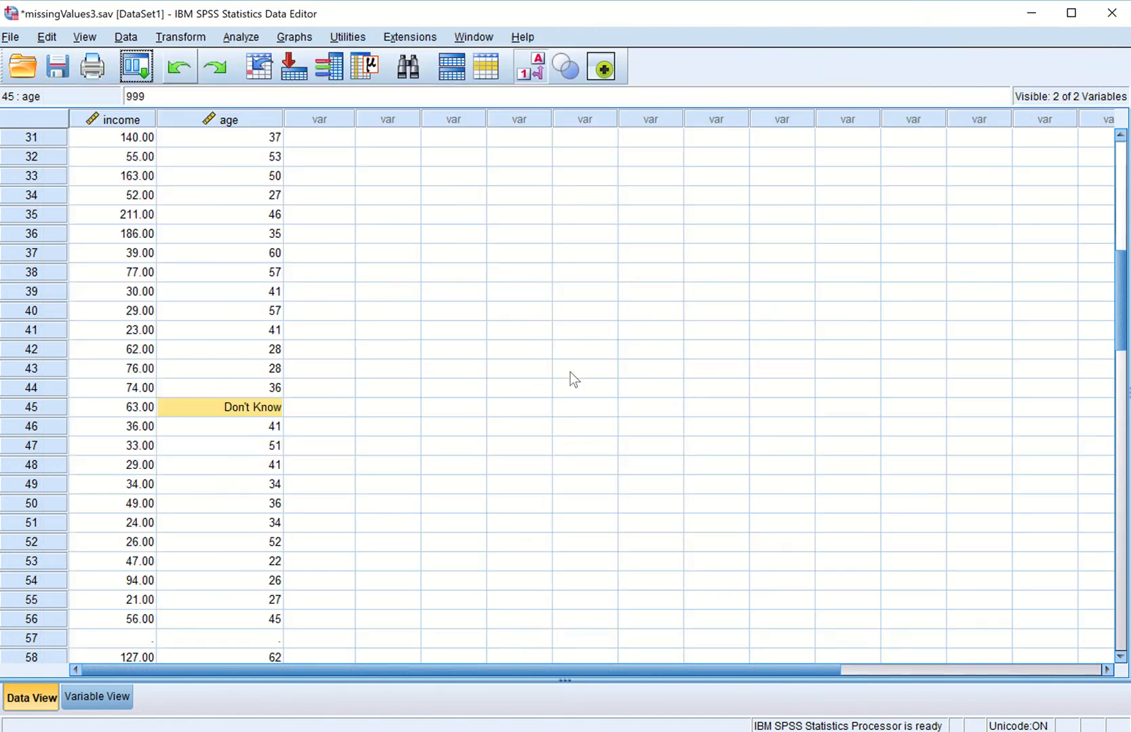
Step: Run a Frequencies analysis with frequency tables for Household income in thousands and Age in years
{"action": "left_click", "coordinate": [244, 39]}
{"action": "mouse_move", "coordinate": [282, 81]}
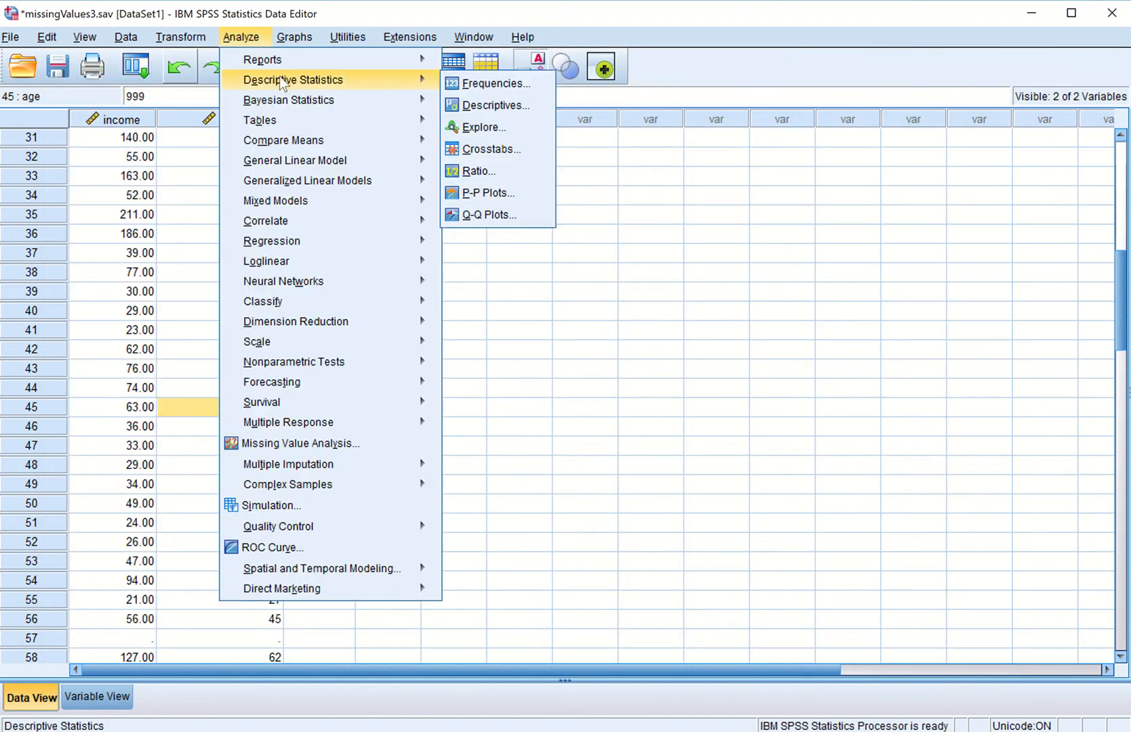
{"action": "left_click", "coordinate": [498, 85]}
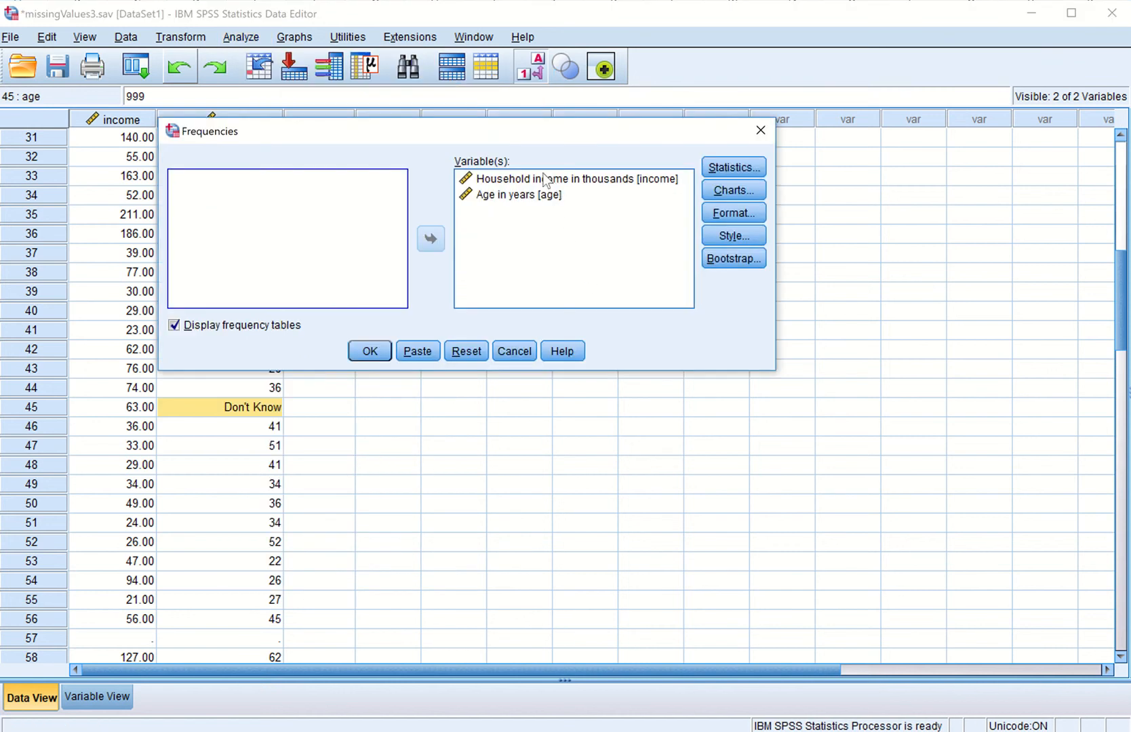
{"action": "left_click", "coordinate": [527, 184]}
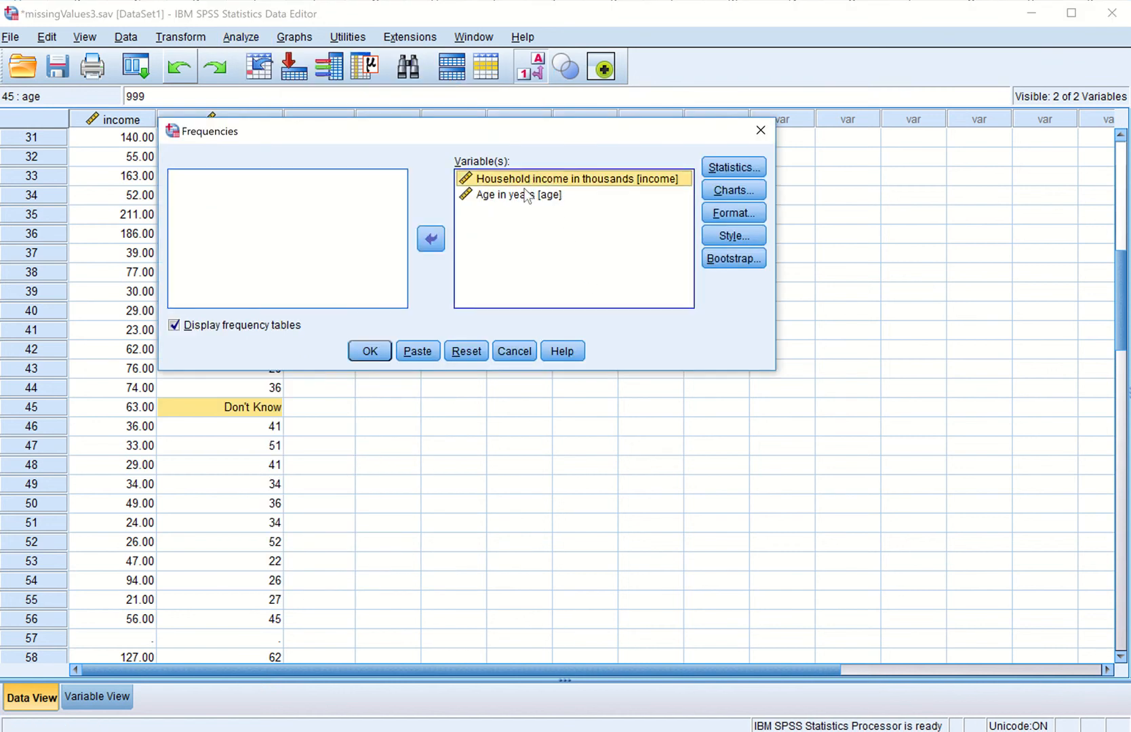
{"action": "left_click", "coordinate": [526, 195]}
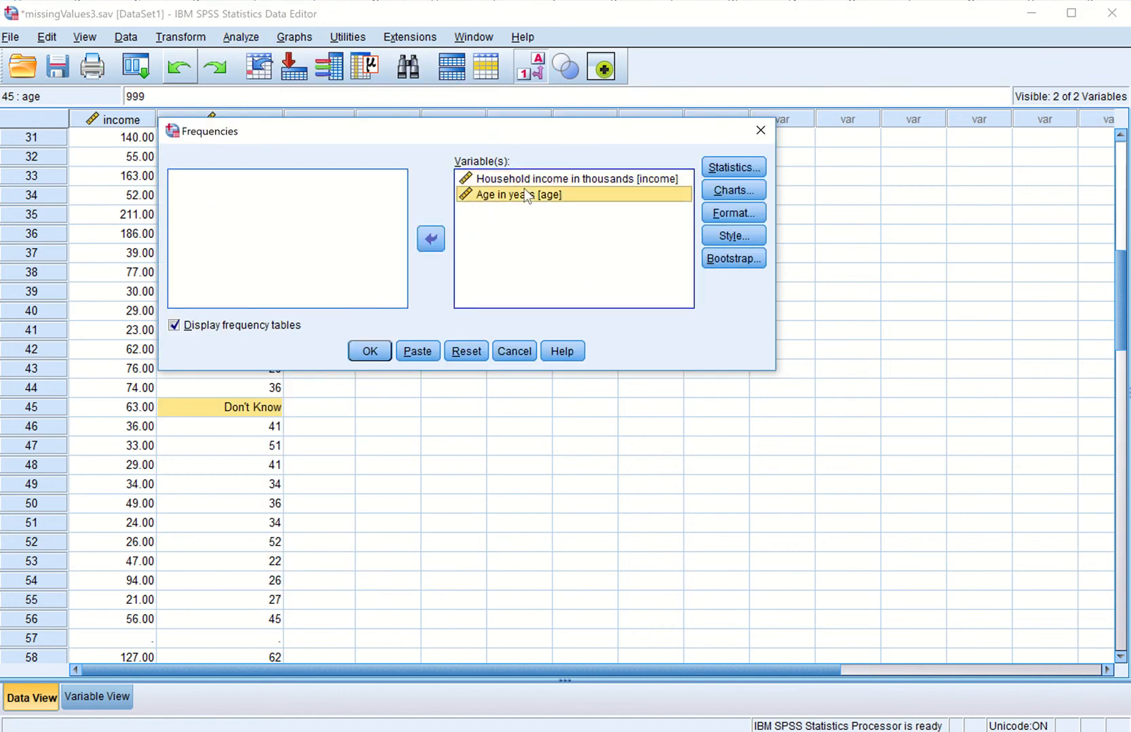
{"action": "left_click", "coordinate": [371, 352]}
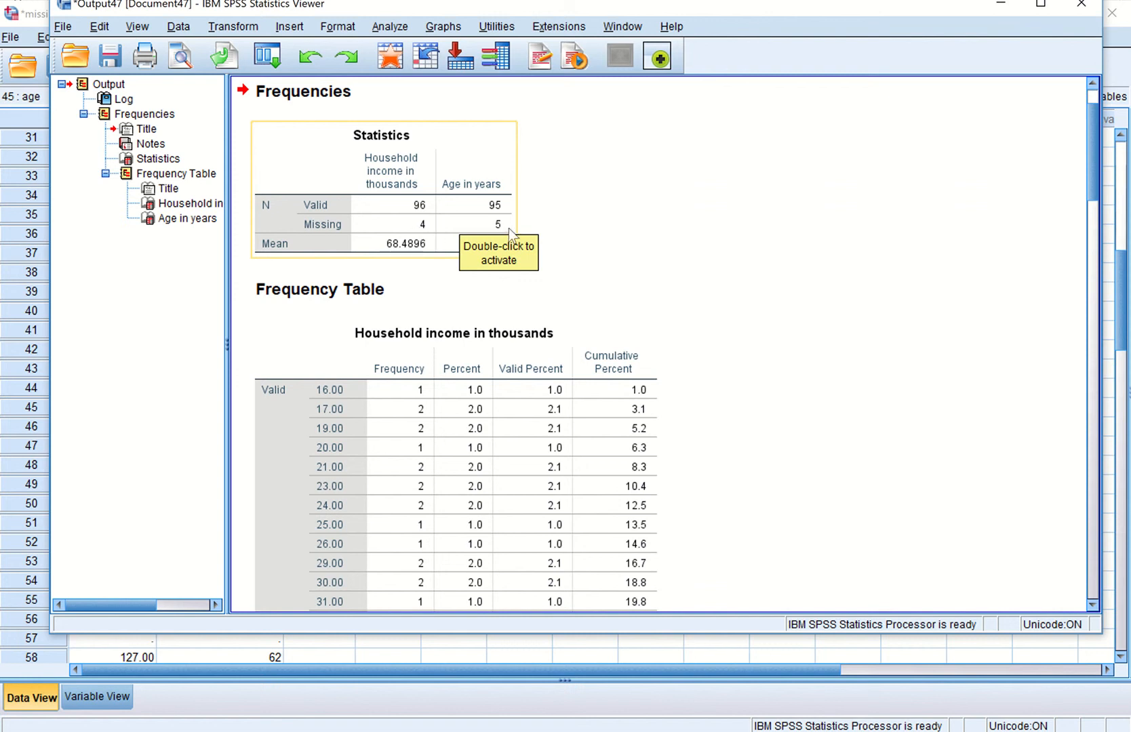
Step: Examine the missing-value rows in the income and age frequency tables, and close the output without saving it
{"action": "scroll", "coordinate": [544, 245], "scroll_direction": "down", "scroll_amount": 6}
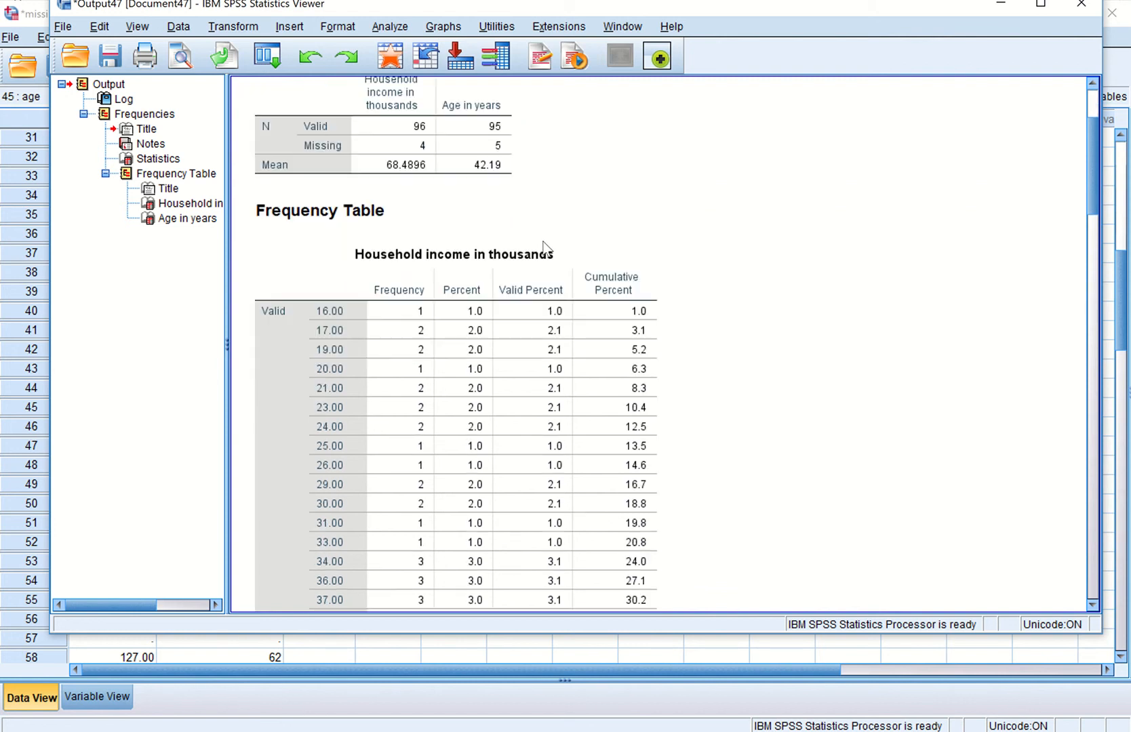
{"action": "scroll", "coordinate": [544, 245], "scroll_direction": "down", "scroll_amount": 12}
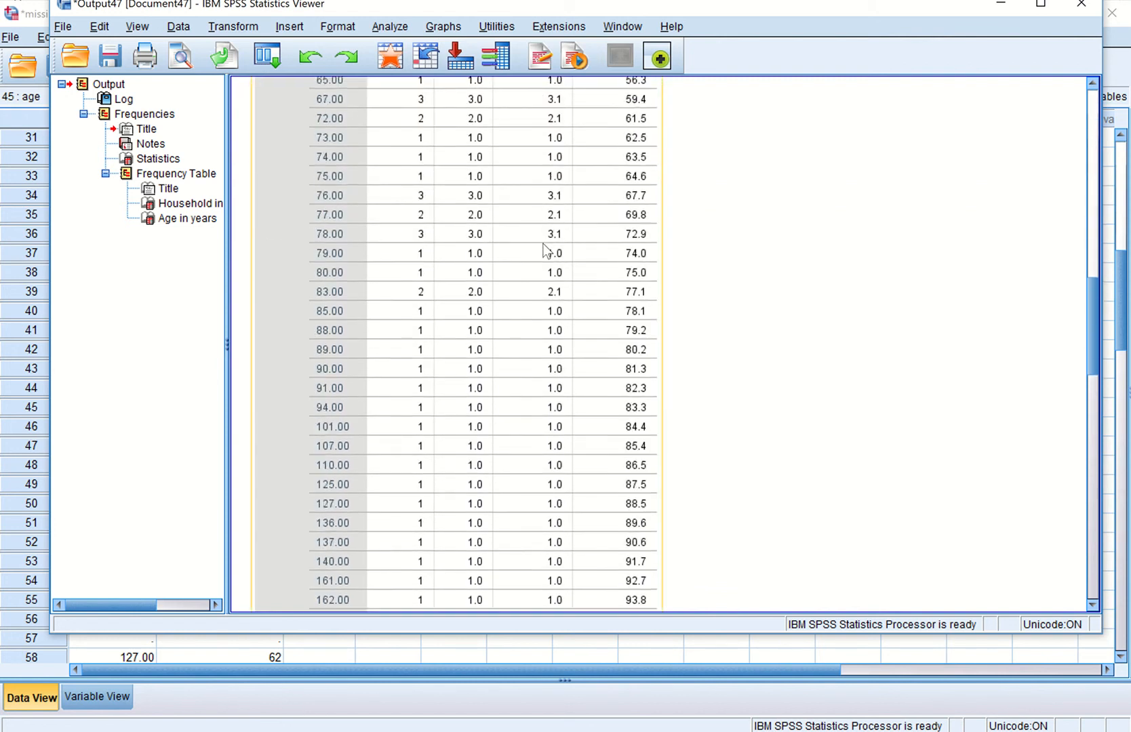
{"action": "scroll", "coordinate": [544, 251], "scroll_direction": "down", "scroll_amount": 4}
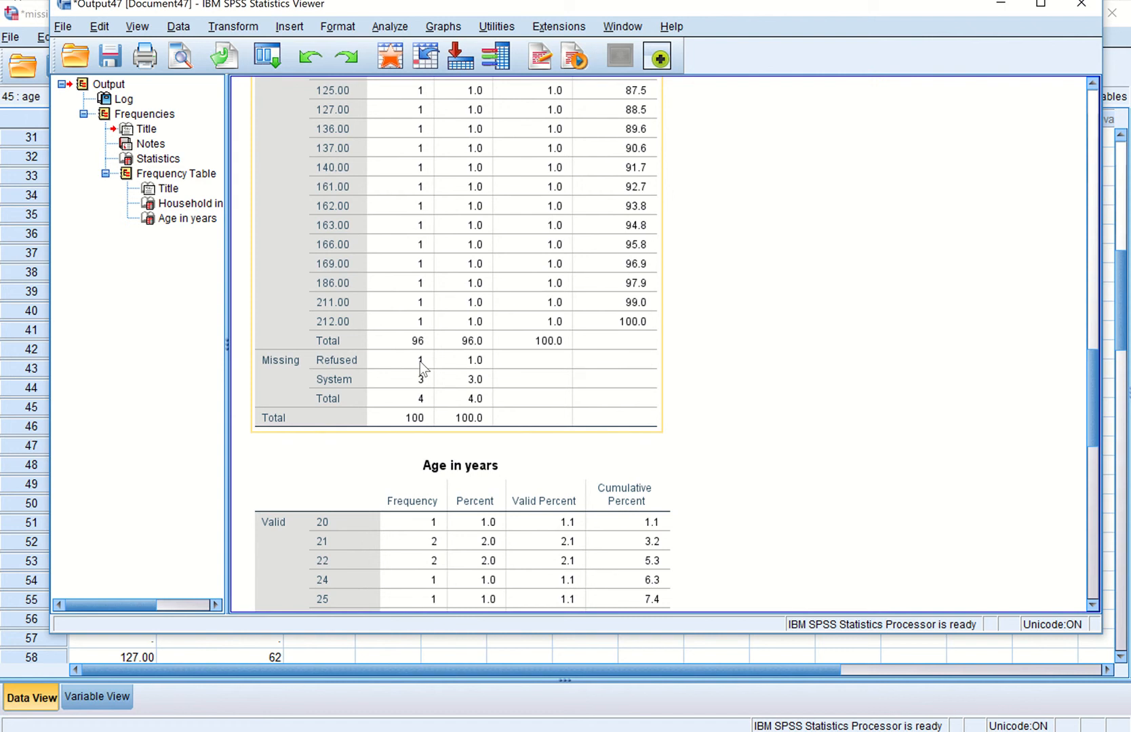
{"action": "scroll", "coordinate": [420, 370], "scroll_direction": "down", "scroll_amount": 20}
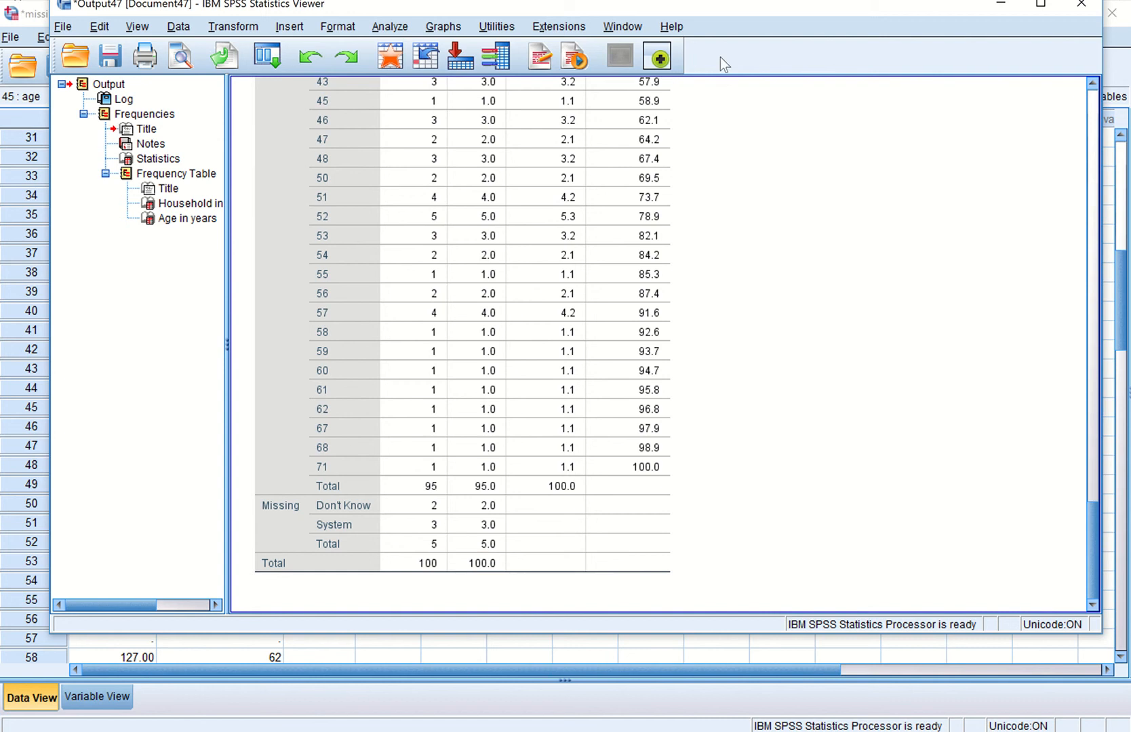
{"action": "left_click_drag", "start_coordinate": [737, 11], "coordinate": [735, 34]}
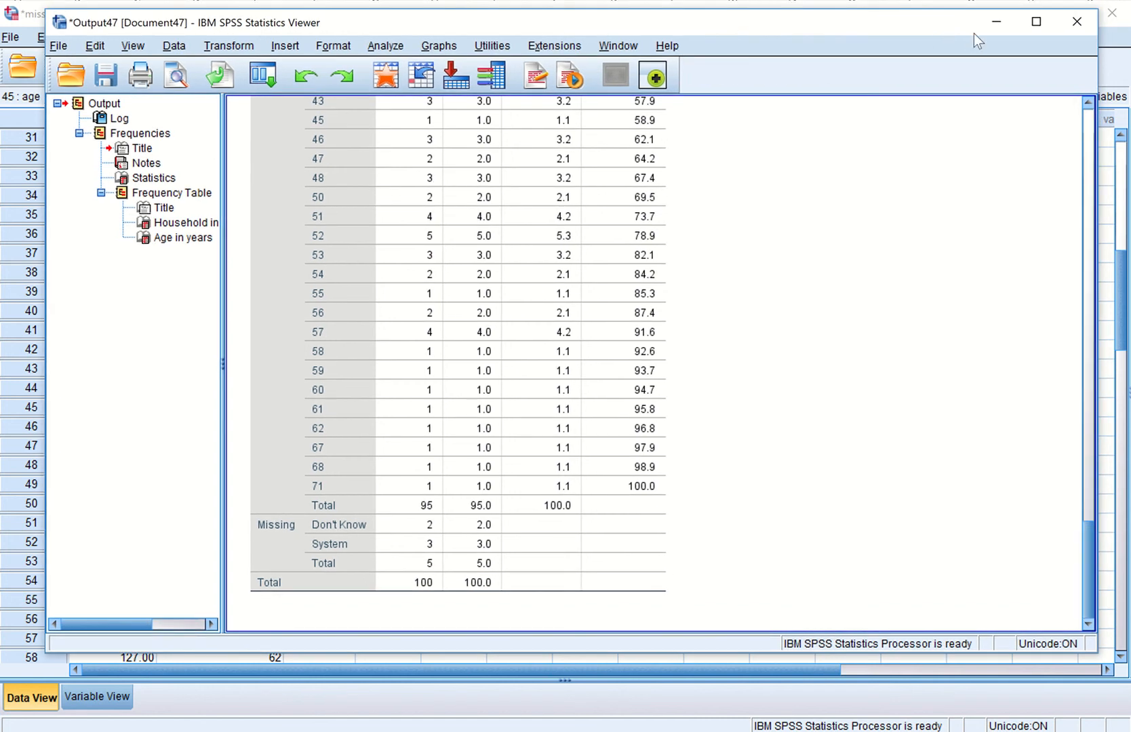
{"action": "left_click", "coordinate": [1078, 23]}
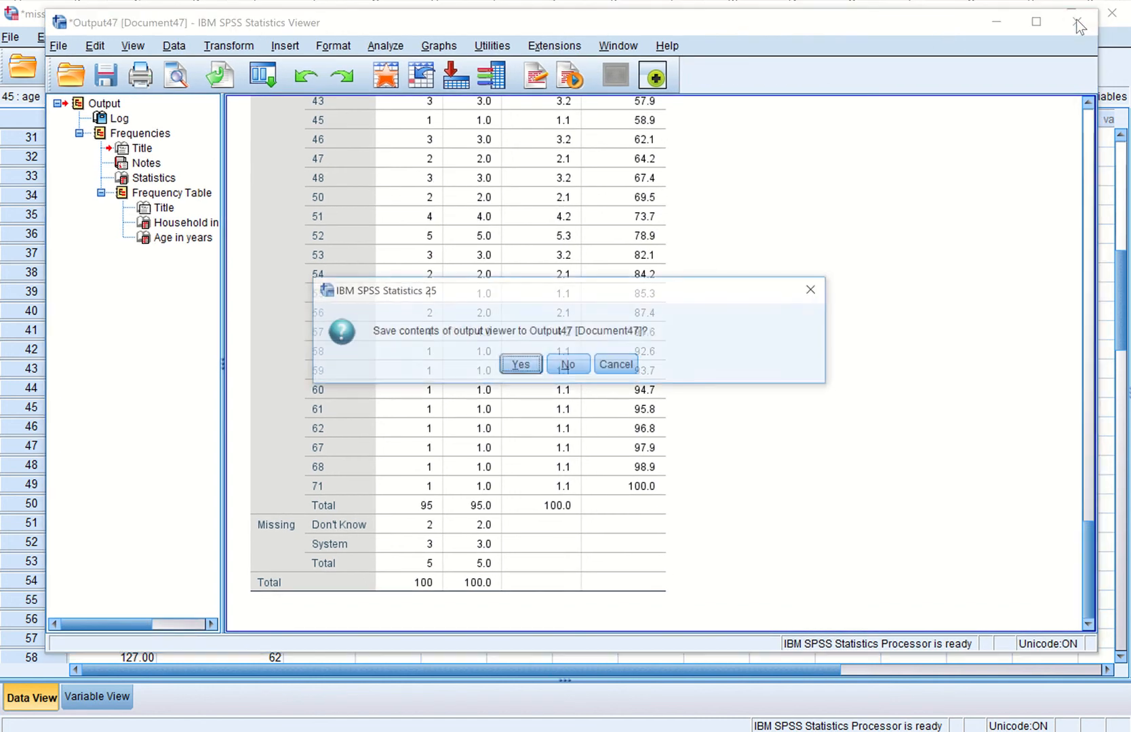
{"action": "left_click", "coordinate": [570, 366]}
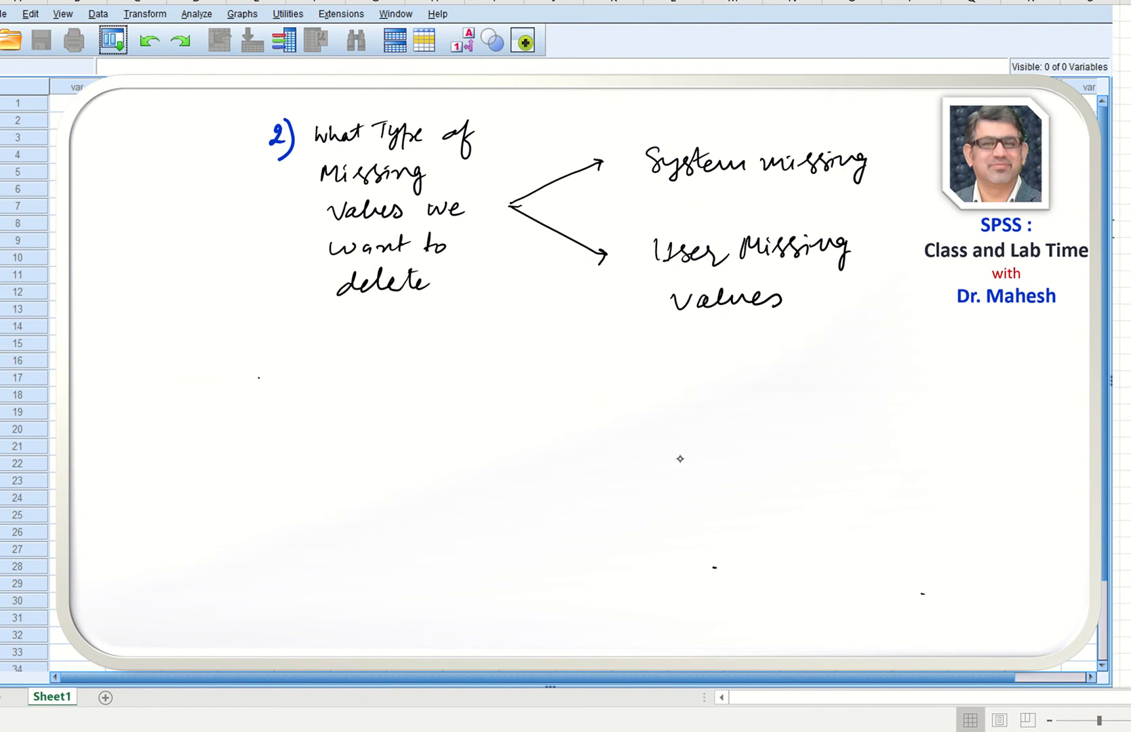
{"action": "left_click_drag", "start_coordinate": [862, 122], "coordinate": [880, 146]}
{"action": "left_click_drag", "start_coordinate": [876, 144], "coordinate": [889, 138]}
{"action": "mouse_move", "coordinate": [875, 169]}
{"action": "left_mouse_down"}
{"action": "mouse_move", "coordinate": [884, 177]}
{"action": "mouse_move", "coordinate": [875, 186]}
{"action": "left_mouse_up"}
{"action": "left_click_drag", "start_coordinate": [873, 244], "coordinate": [875, 267]}
{"action": "left_click_drag", "start_coordinate": [844, 336], "coordinate": [906, 341]}
{"action": "mouse_move", "coordinate": [854, 368]}
{"action": "left_mouse_down"}
{"action": "mouse_move", "coordinate": [900, 373]}
{"action": "mouse_move", "coordinate": [872, 357]}
{"action": "mouse_move", "coordinate": [869, 383]}
{"action": "mouse_move", "coordinate": [900, 386]}
{"action": "left_mouse_up"}
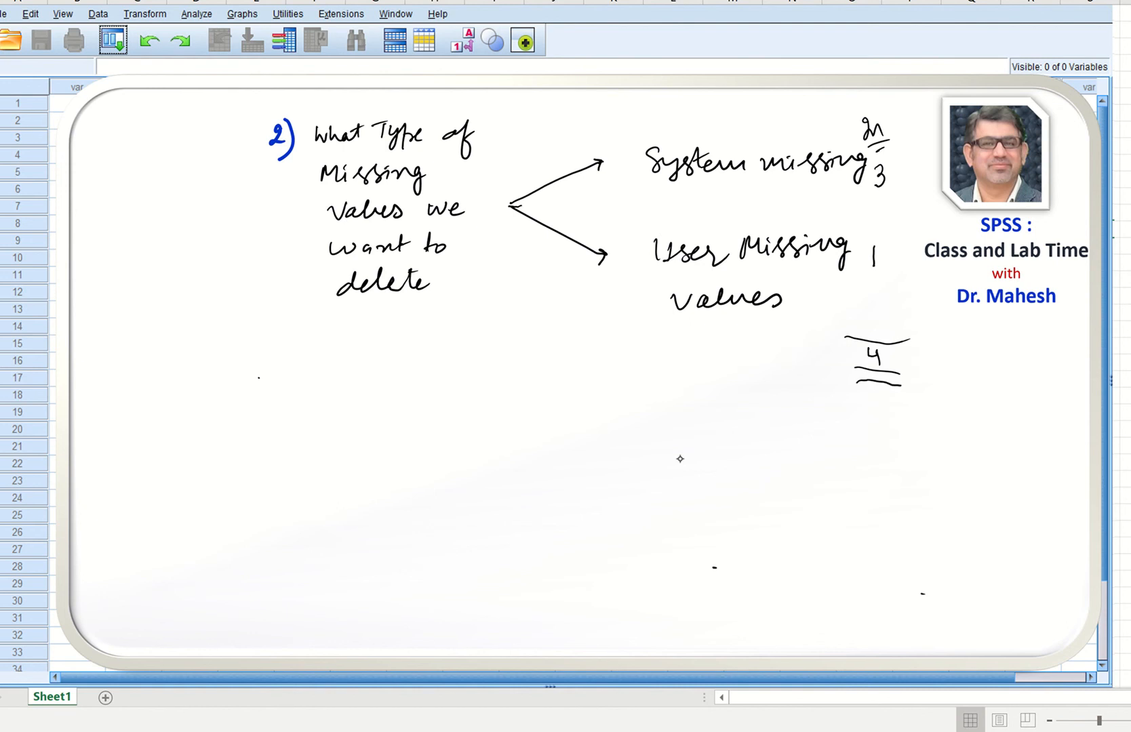
{"action": "mouse_move", "coordinate": [878, 278]}
{"action": "left_mouse_down"}
{"action": "mouse_move", "coordinate": [889, 257]}
{"action": "mouse_move", "coordinate": [863, 243]}
{"action": "mouse_move", "coordinate": [875, 280]}
{"action": "left_mouse_up"}
{"action": "mouse_move", "coordinate": [886, 195]}
{"action": "left_mouse_down"}
{"action": "mouse_move", "coordinate": [896, 169]}
{"action": "mouse_move", "coordinate": [868, 166]}
{"action": "mouse_move", "coordinate": [881, 198]}
{"action": "left_mouse_up"}
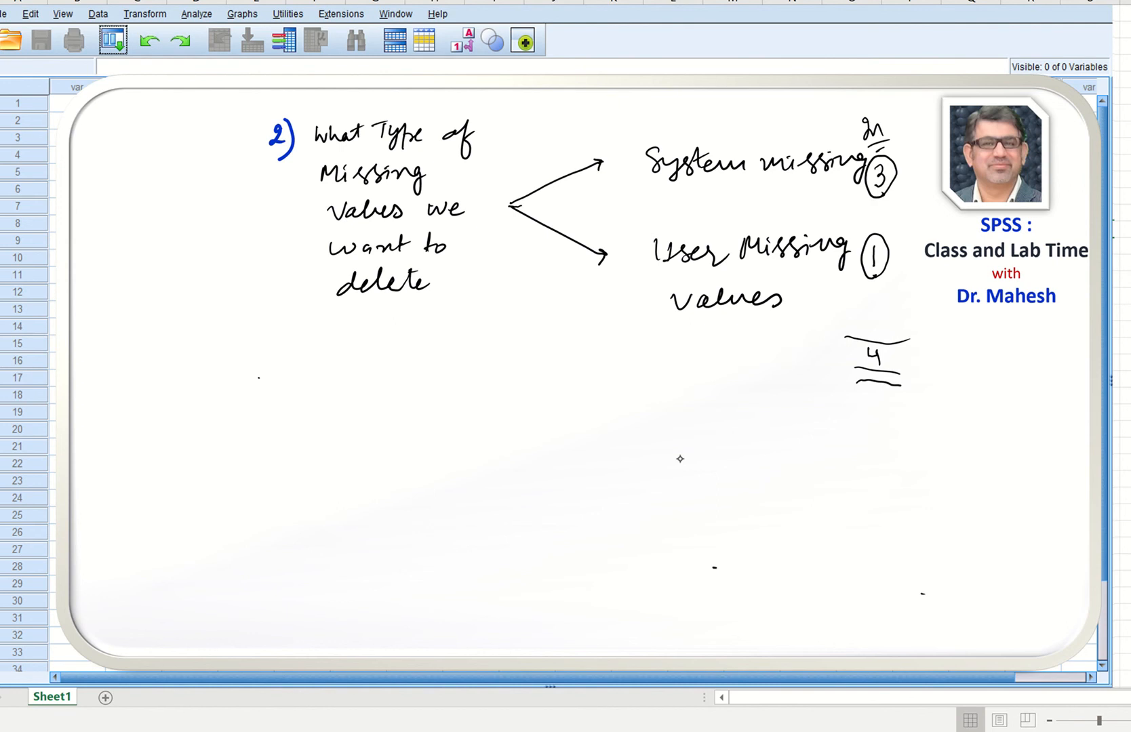
{"action": "mouse_move", "coordinate": [884, 125]}
{"action": "left_mouse_down"}
{"action": "mouse_move", "coordinate": [889, 135]}
{"action": "mouse_move", "coordinate": [911, 118]}
{"action": "mouse_move", "coordinate": [907, 128]}
{"action": "left_mouse_up"}
{"action": "mouse_move", "coordinate": [596, 112]}
{"action": "left_mouse_down"}
{"action": "mouse_move", "coordinate": [598, 133]}
{"action": "mouse_move", "coordinate": [608, 125]}
{"action": "mouse_move", "coordinate": [617, 142]}
{"action": "left_mouse_up"}
{"action": "left_click_drag", "start_coordinate": [617, 129], "coordinate": [632, 116]}
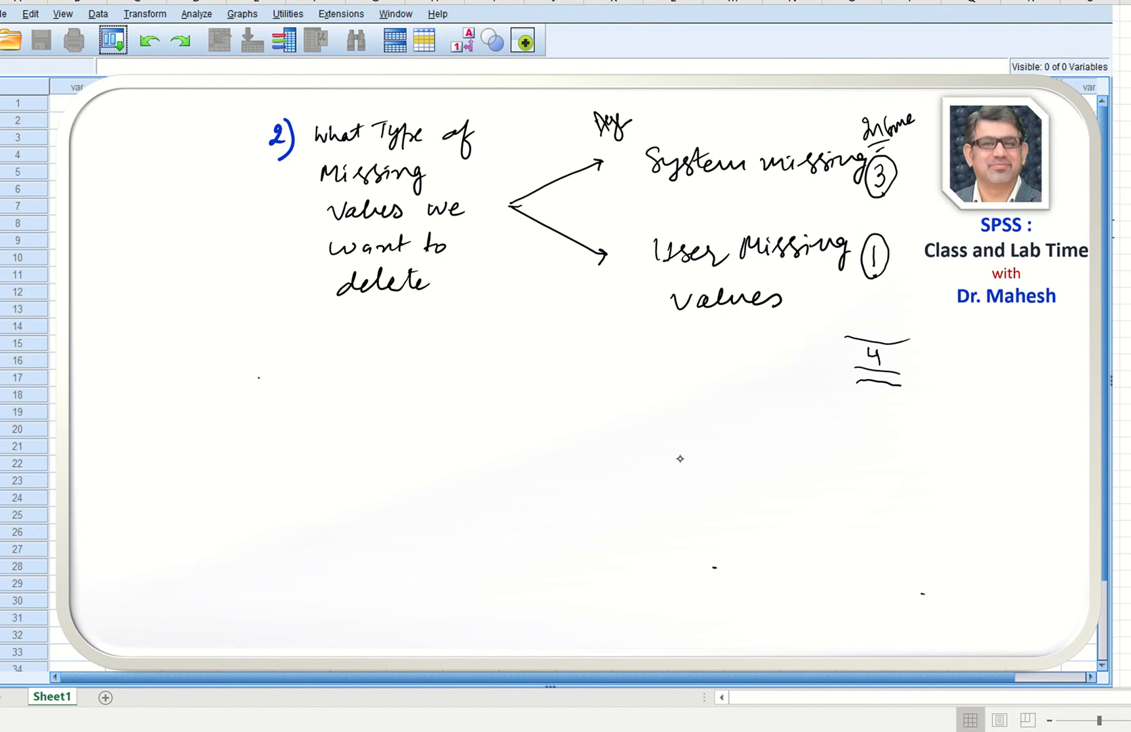
{"action": "mouse_move", "coordinate": [624, 245]}
{"action": "left_mouse_down"}
{"action": "mouse_move", "coordinate": [630, 267]}
{"action": "mouse_move", "coordinate": [641, 237]}
{"action": "mouse_move", "coordinate": [631, 271]}
{"action": "mouse_move", "coordinate": [639, 239]}
{"action": "left_mouse_up"}
{"action": "mouse_move", "coordinate": [623, 159]}
{"action": "left_mouse_down"}
{"action": "mouse_move", "coordinate": [638, 178]}
{"action": "mouse_move", "coordinate": [628, 150]}
{"action": "left_mouse_up"}
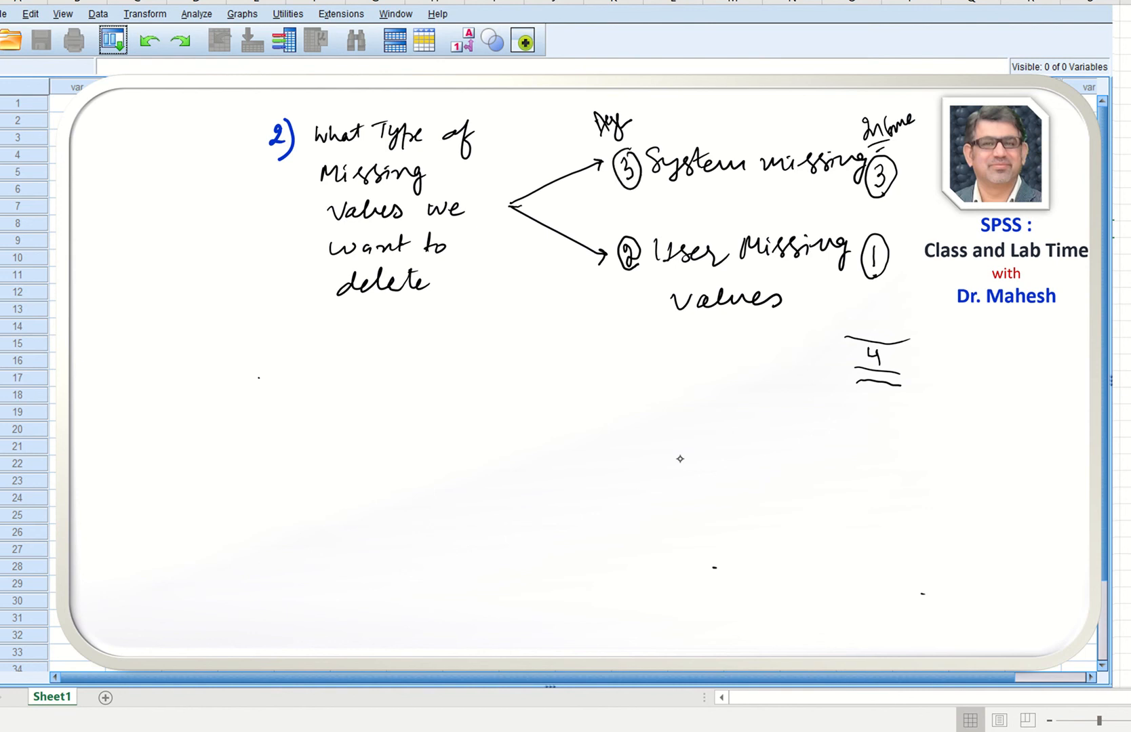
{"action": "mouse_move", "coordinate": [606, 320]}
{"action": "left_mouse_down"}
{"action": "mouse_move", "coordinate": [661, 329]}
{"action": "mouse_move", "coordinate": [651, 358]}
{"action": "left_mouse_up"}
{"action": "left_click_drag", "start_coordinate": [631, 341], "coordinate": [660, 362]}
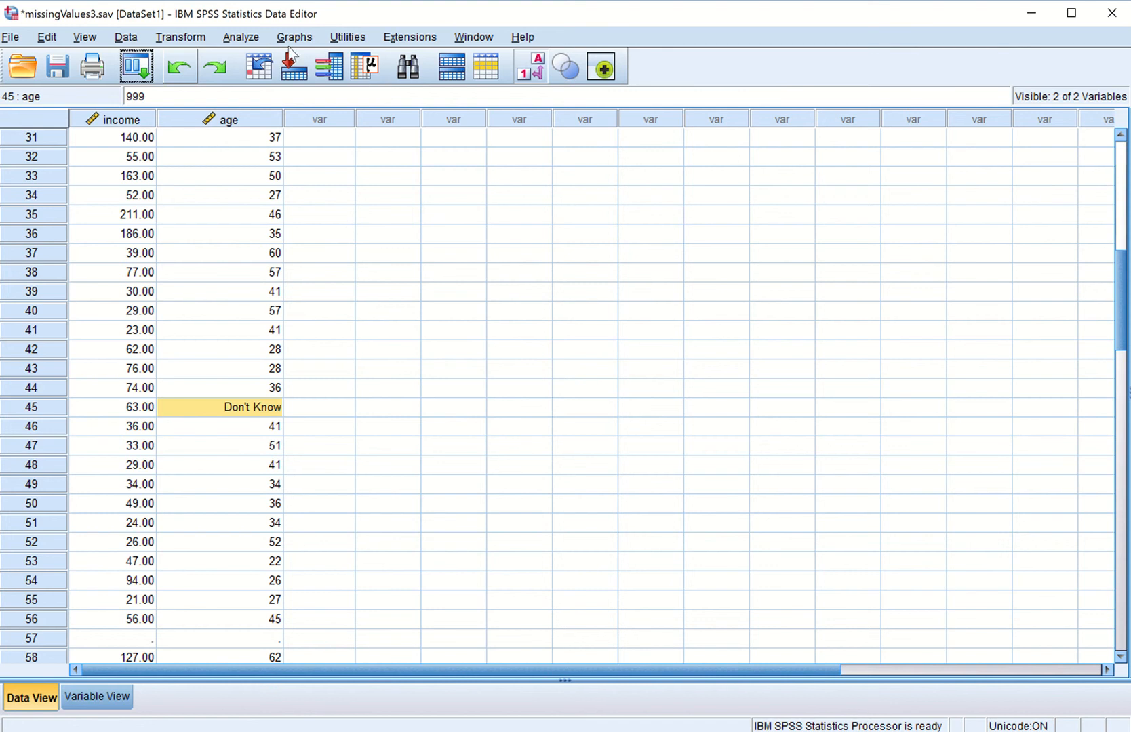
Step: Open the If condition of Select Cases and clear the existing expression
{"action": "left_click", "coordinate": [125, 39]}
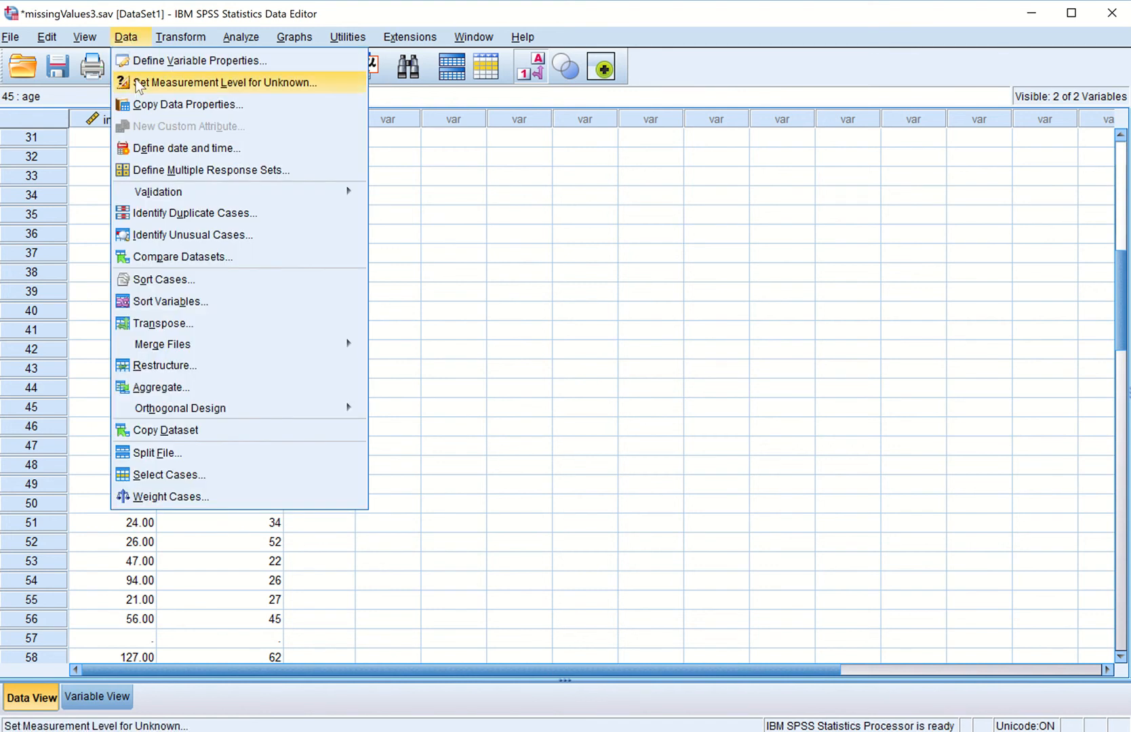
{"action": "left_click", "coordinate": [160, 478]}
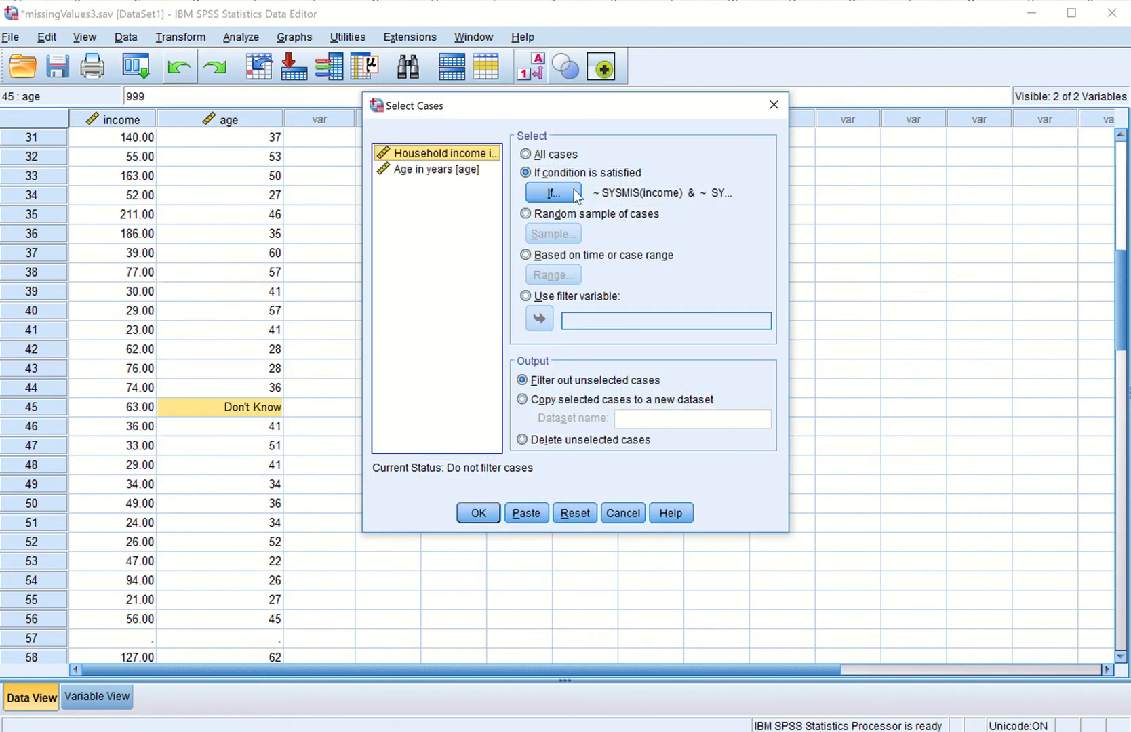
{"action": "left_click", "coordinate": [553, 193]}
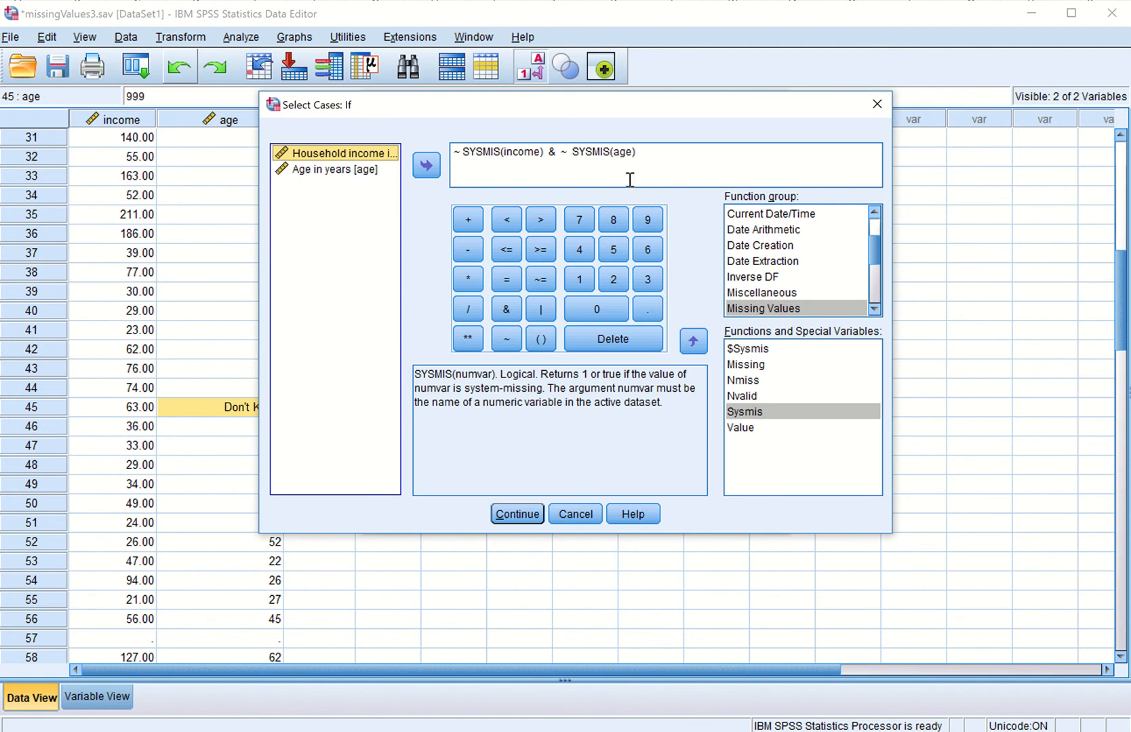
{"action": "left_click", "coordinate": [669, 156]}
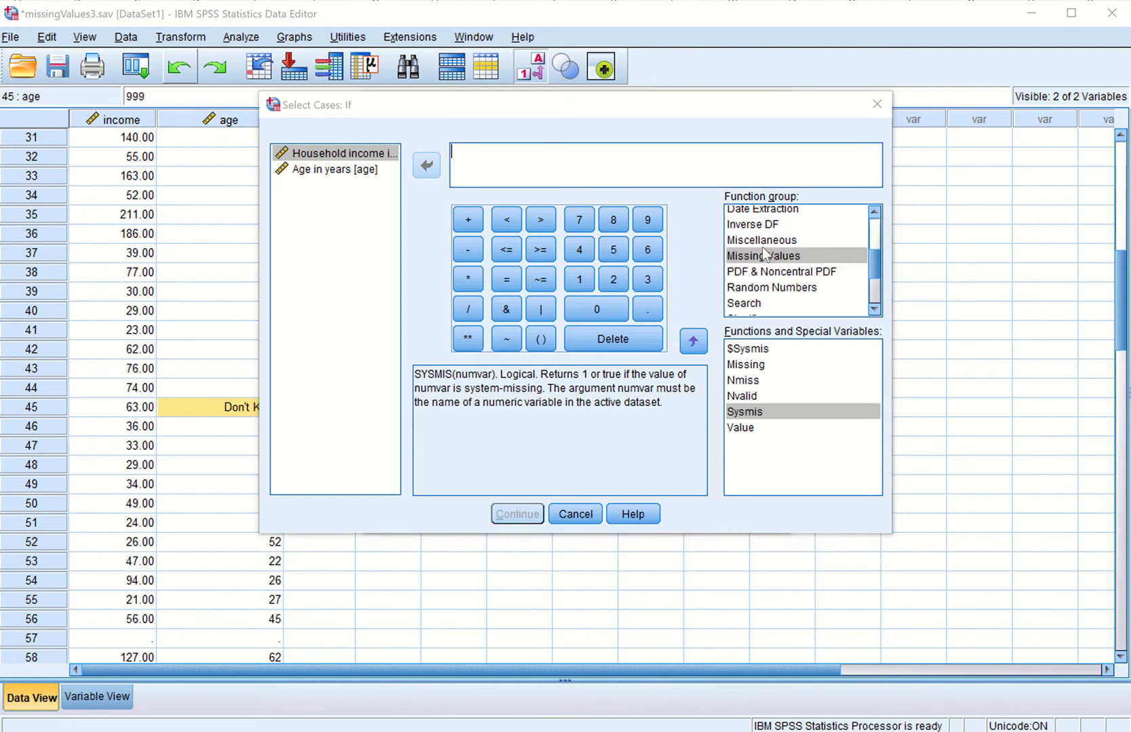
Step: Read the descriptions of the missing-value functions Sysmis and Nmiss, and enter the condition ~ SYSMIS(income)
{"action": "left_click", "coordinate": [764, 255]}
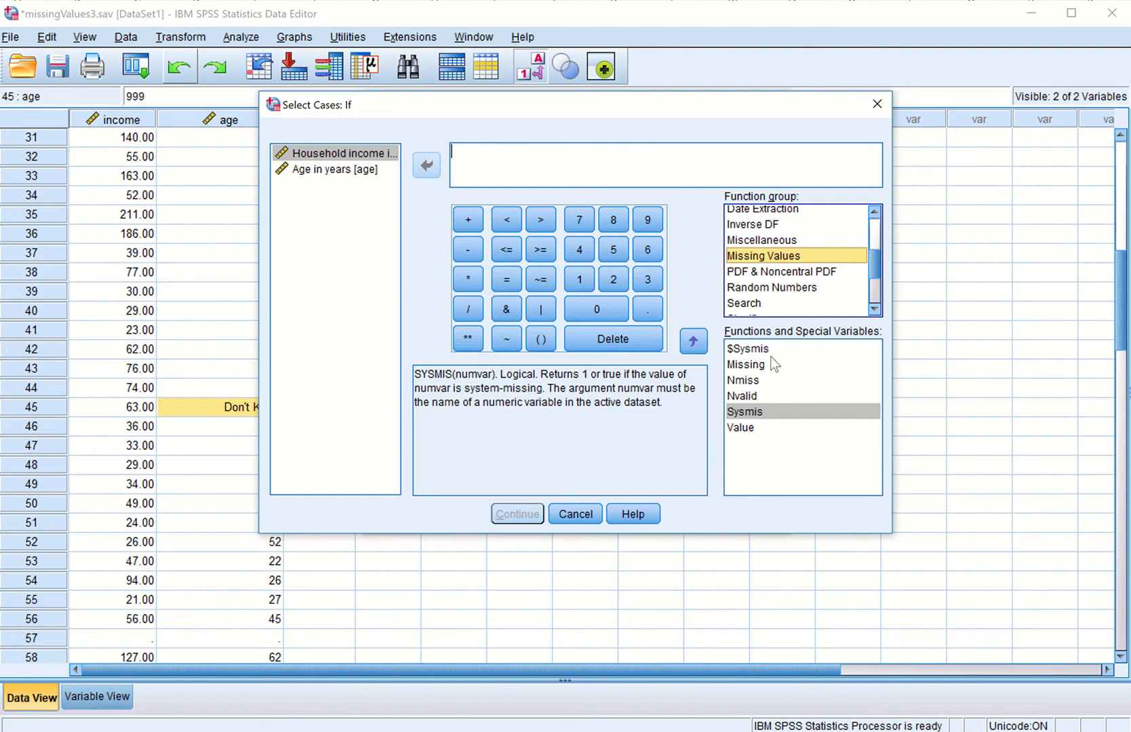
{"action": "left_click", "coordinate": [743, 415]}
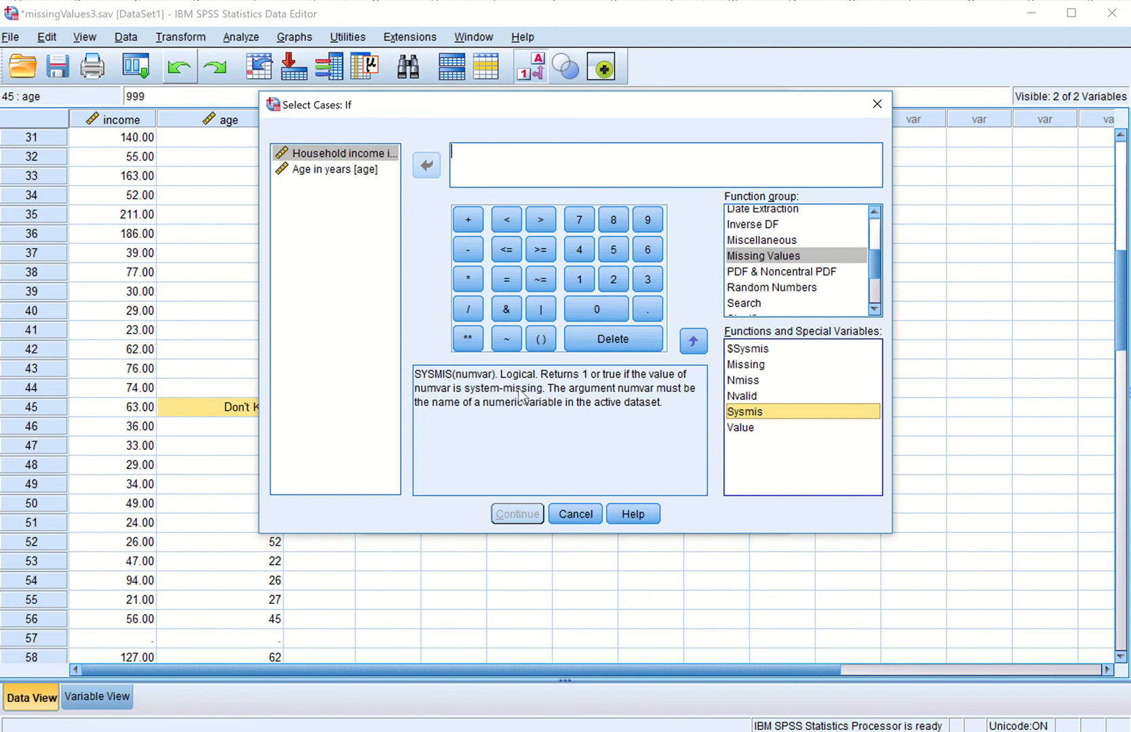
{"action": "left_click", "coordinate": [749, 381]}
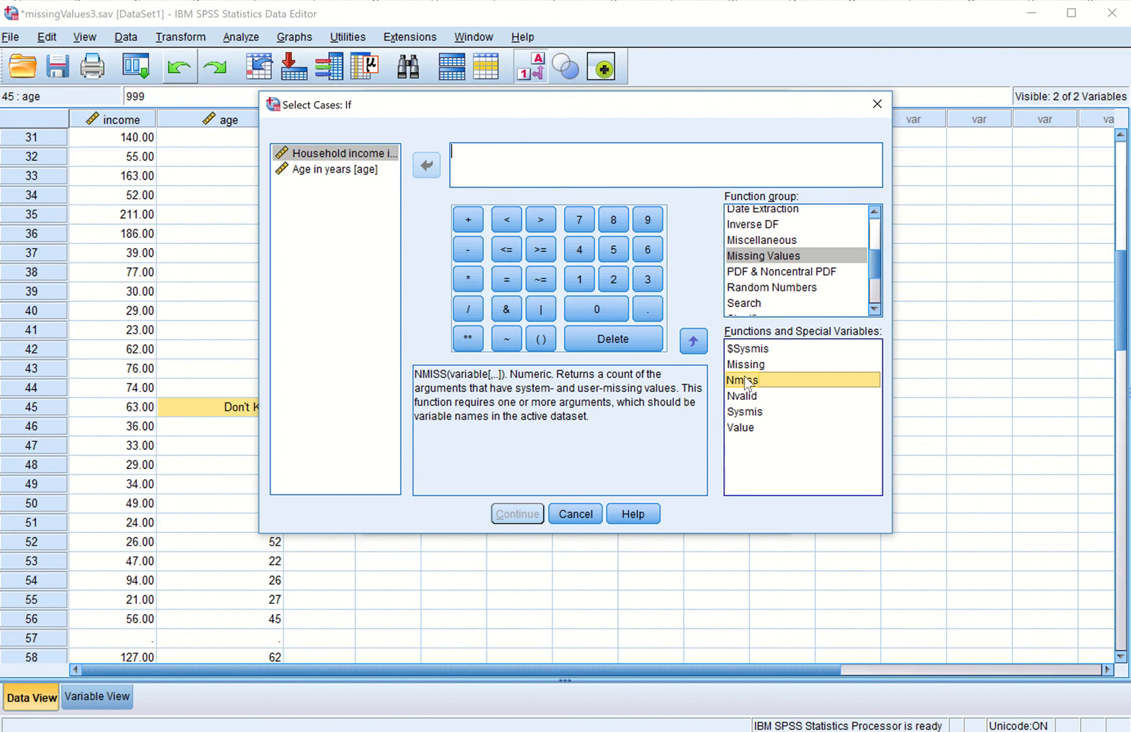
{"action": "left_click", "coordinate": [752, 415]}
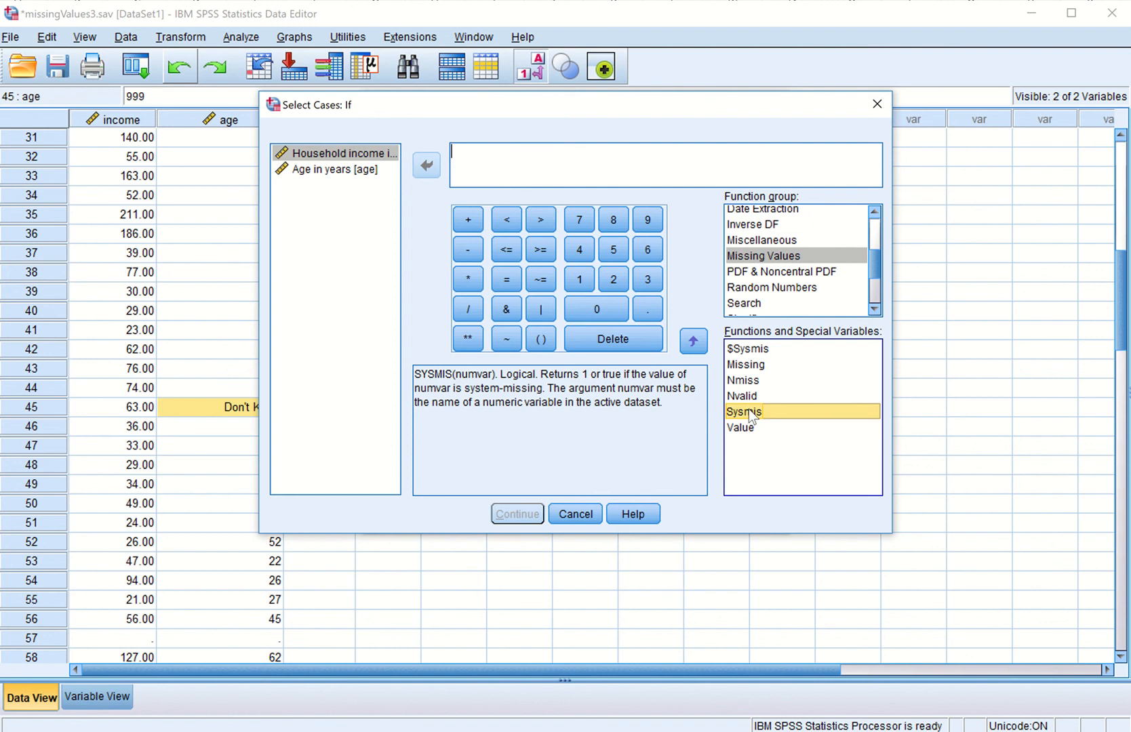
{"action": "left_click", "coordinate": [507, 343]}
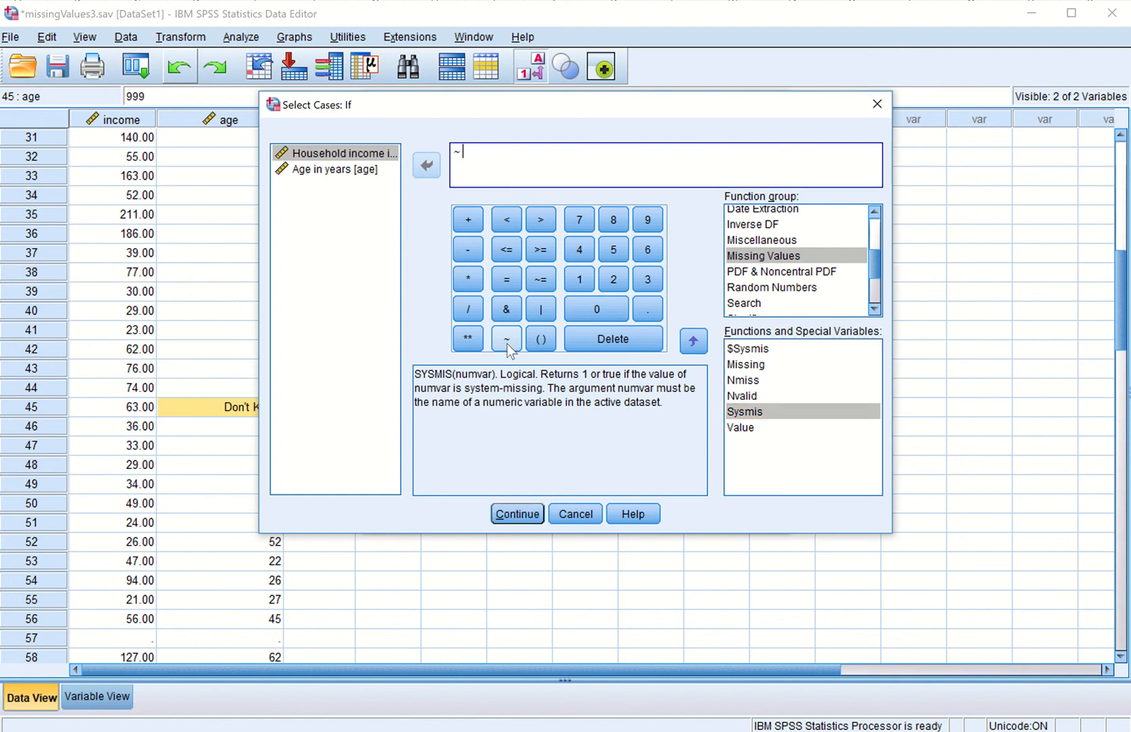
{"action": "double_click", "coordinate": [744, 413]}
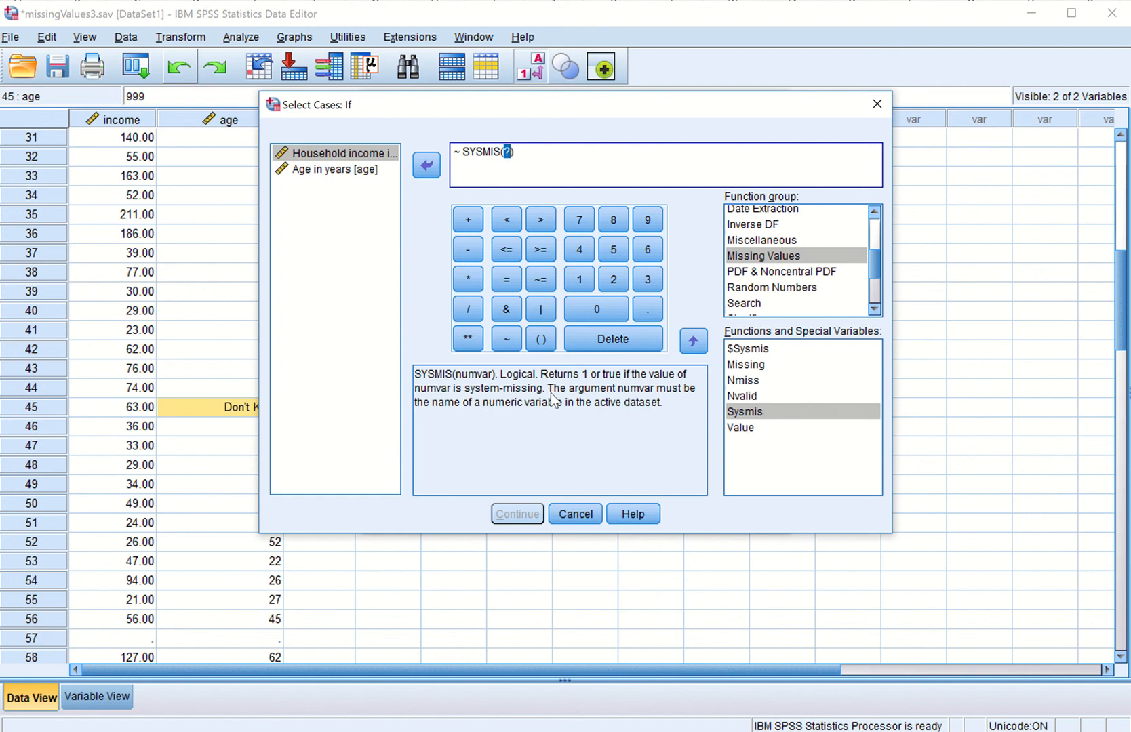
{"action": "left_click", "coordinate": [336, 157]}
{"action": "double_click", "coordinate": [338, 158]}
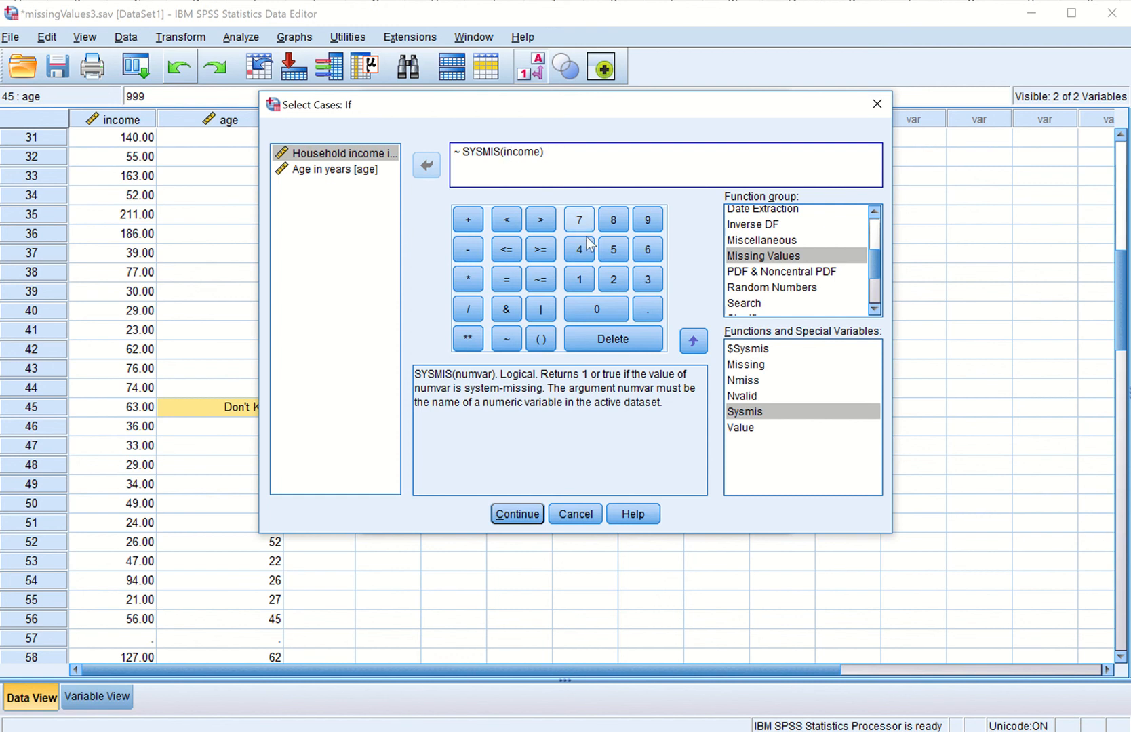
Step: Extend the selection condition to ~ SYSMIS(income) & ~ SYSMIS(age) and accept the expression
{"action": "left_click", "coordinate": [518, 310]}
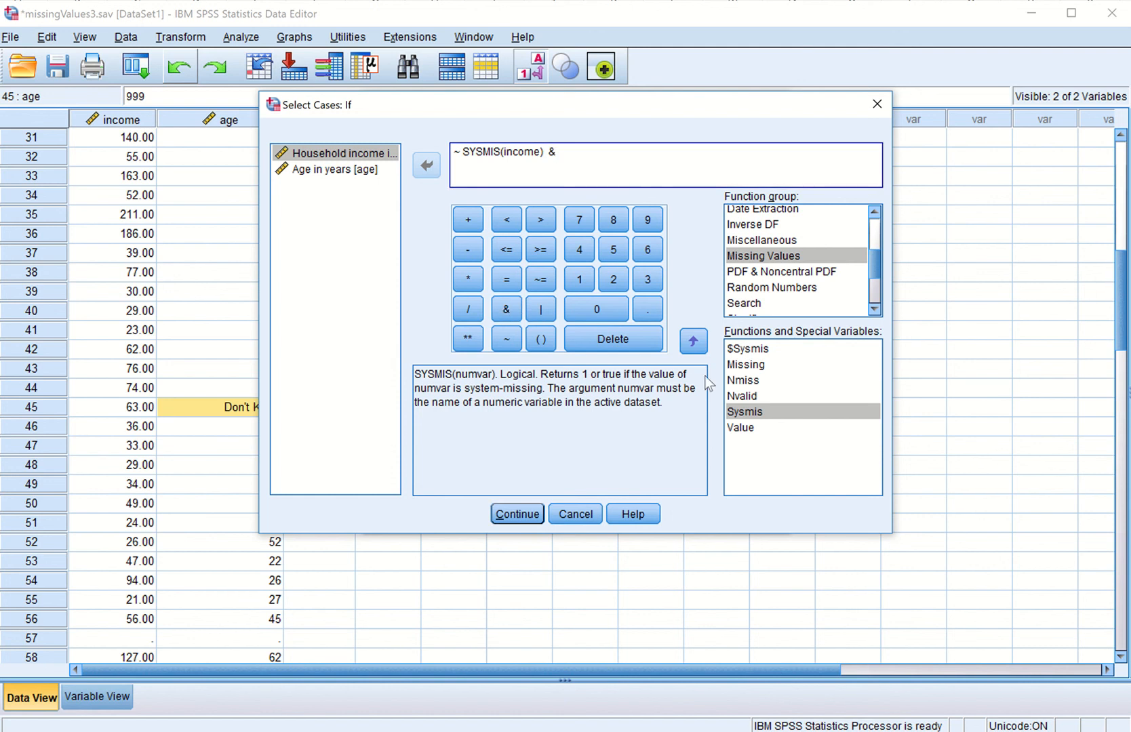
{"action": "left_click", "coordinate": [507, 339]}
{"action": "double_click", "coordinate": [748, 411]}
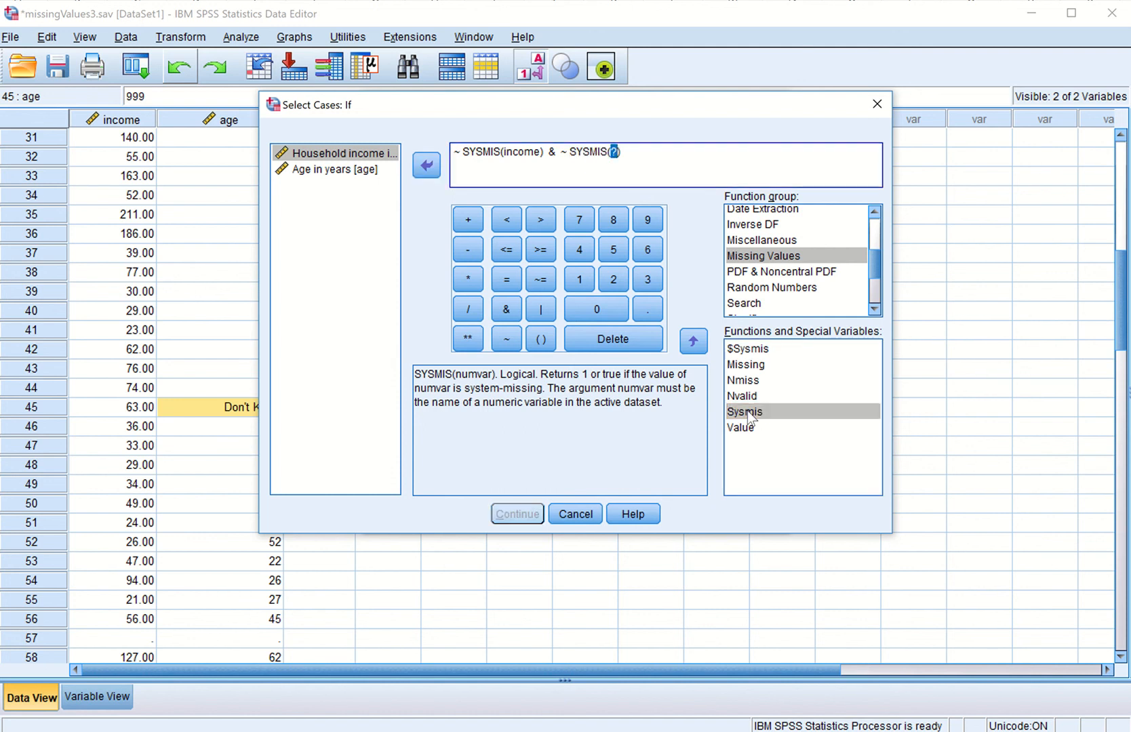
{"action": "left_click", "coordinate": [339, 175]}
{"action": "left_click", "coordinate": [338, 175]}
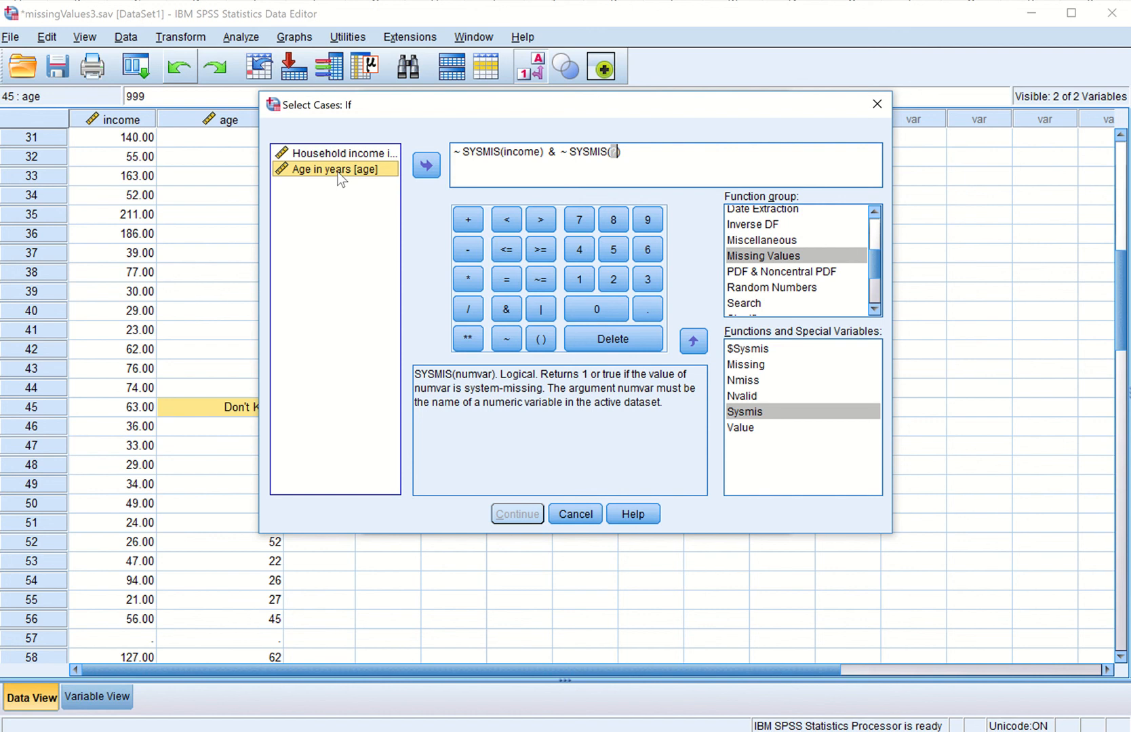
{"action": "left_click", "coordinate": [422, 167]}
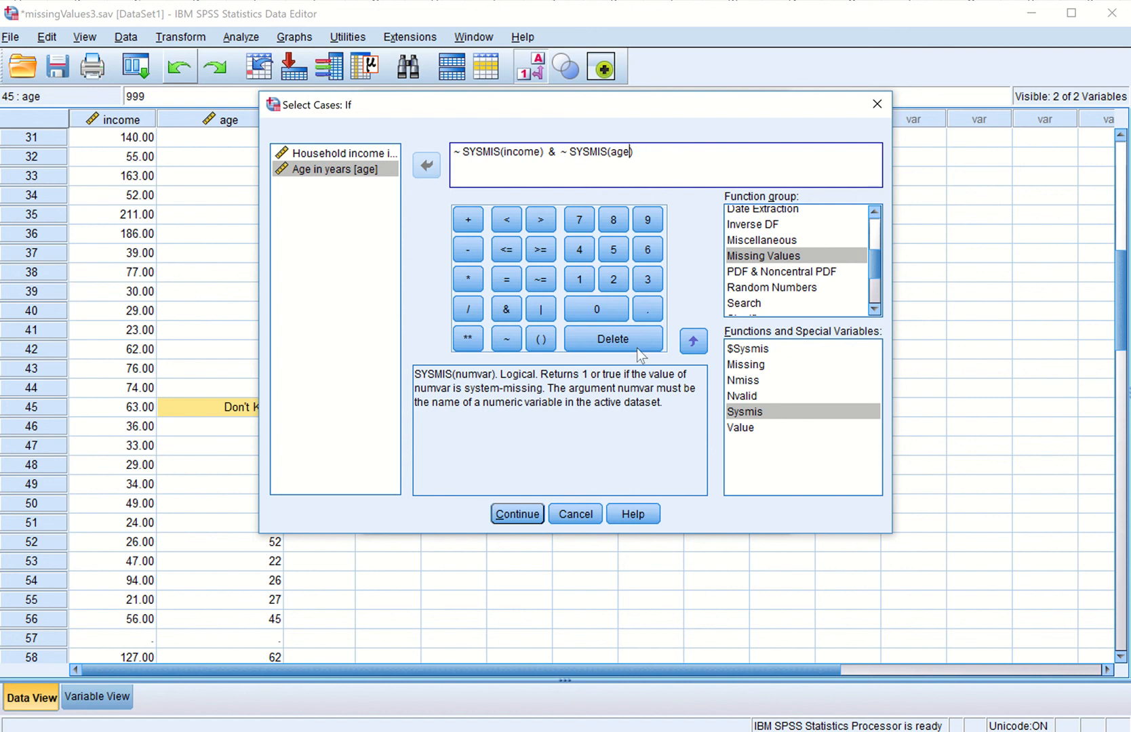
{"action": "left_click", "coordinate": [510, 515]}
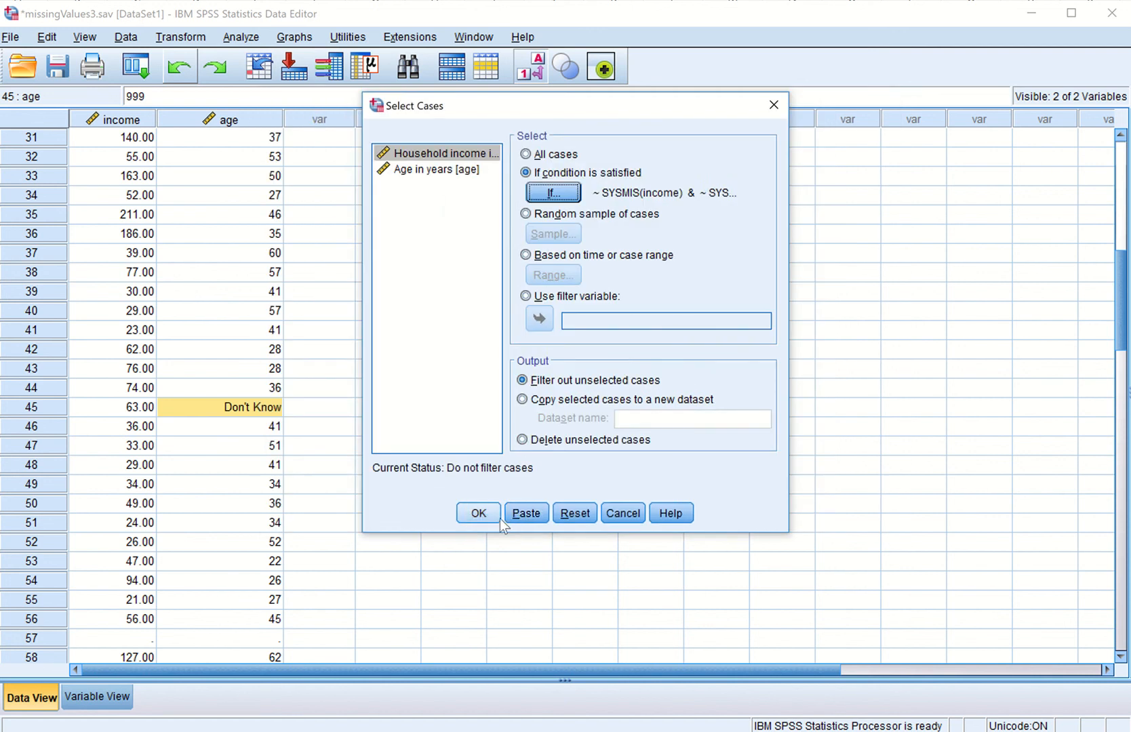
Step: Run Select Cases with unselected cases filtered out, and close the output without saving it
{"action": "left_click", "coordinate": [480, 516]}
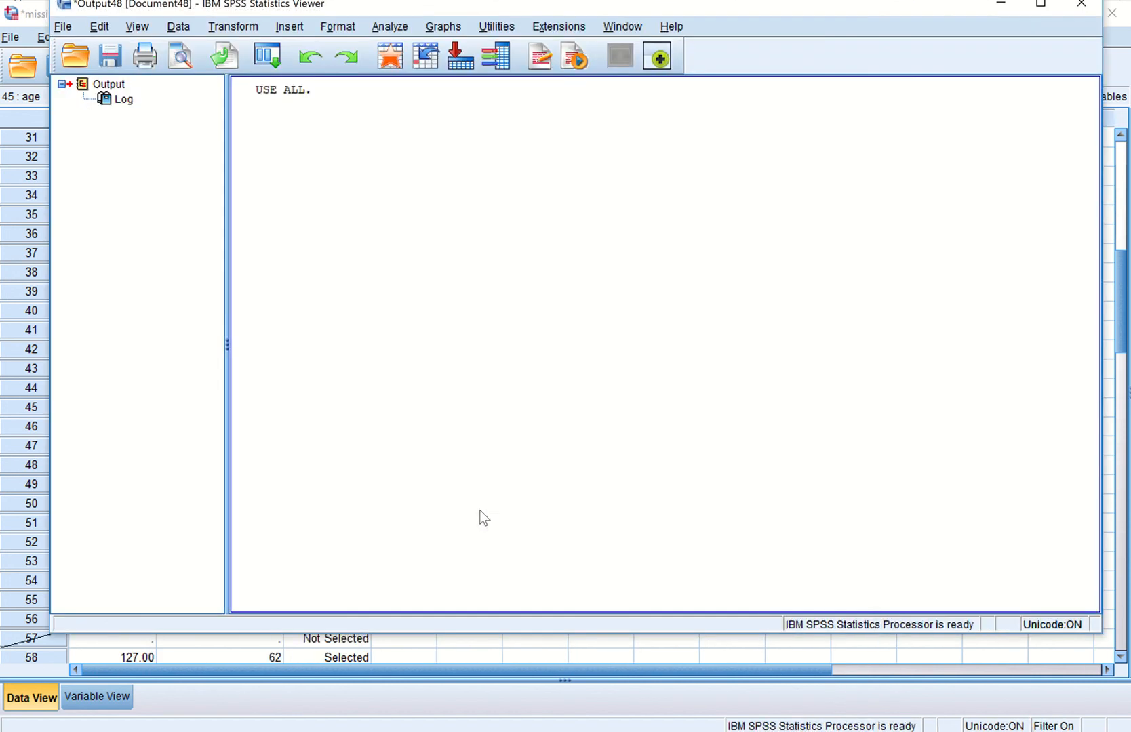
{"action": "left_click", "coordinate": [1083, 7]}
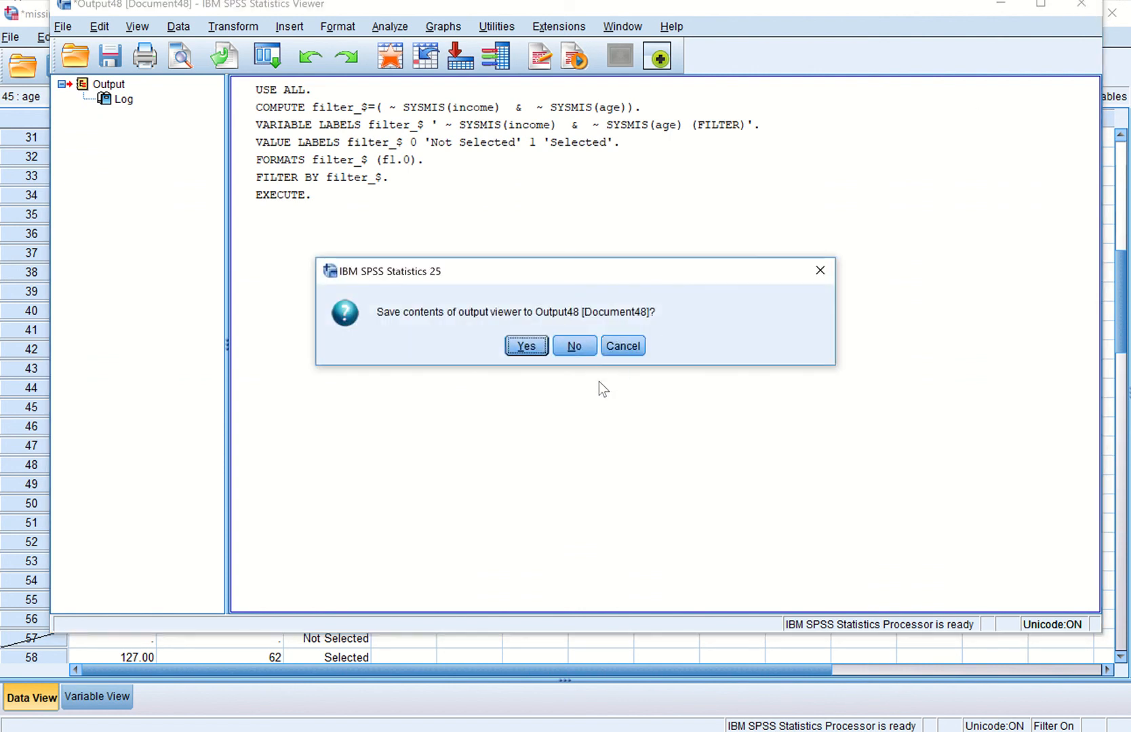
{"action": "left_click", "coordinate": [581, 352]}
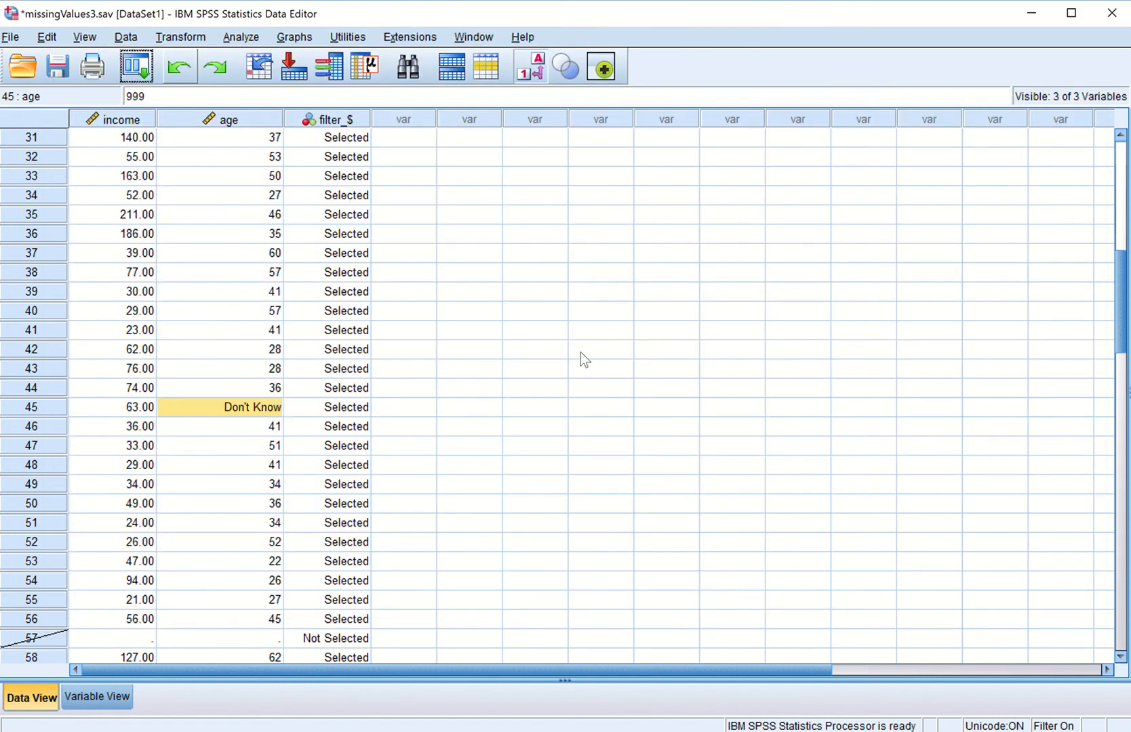
Step: Examine which cases the filter excludes, comparing rows with system-missing income or age against rows labelled Refused or Don't Know
{"action": "scroll", "coordinate": [402, 400], "scroll_direction": "up", "scroll_amount": 10}
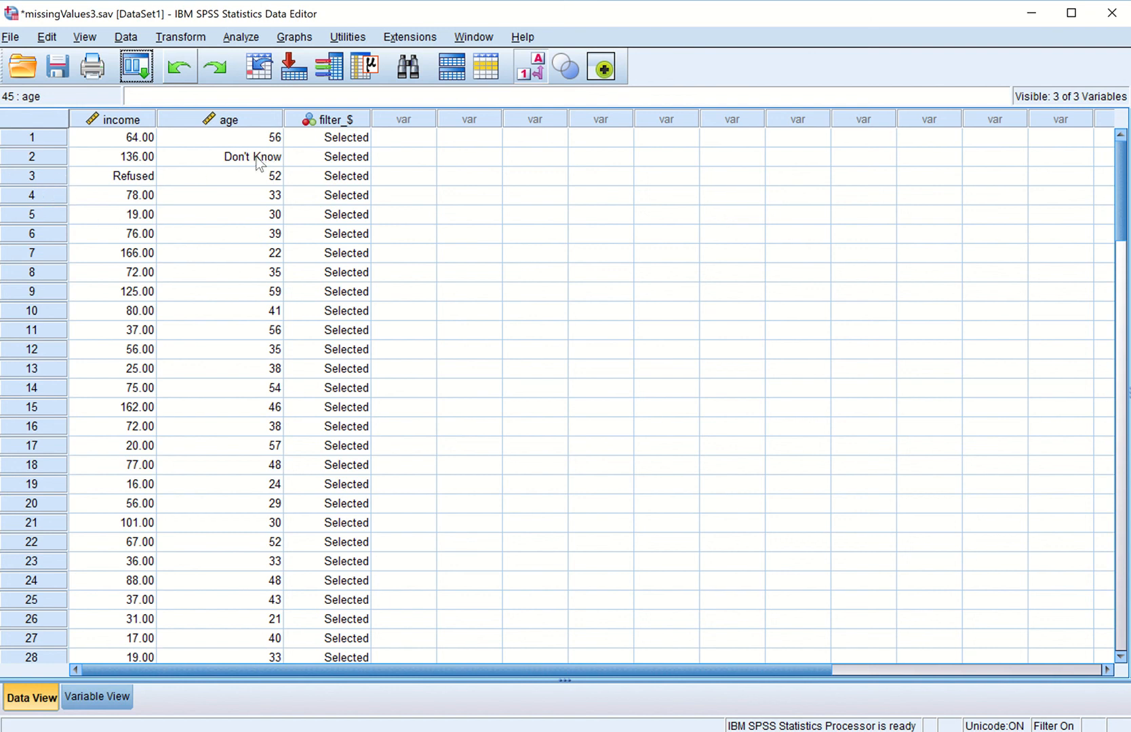
{"action": "scroll", "coordinate": [191, 245], "scroll_direction": "down", "scroll_amount": 2}
{"action": "scroll", "coordinate": [191, 244], "scroll_direction": "down", "scroll_amount": 11}
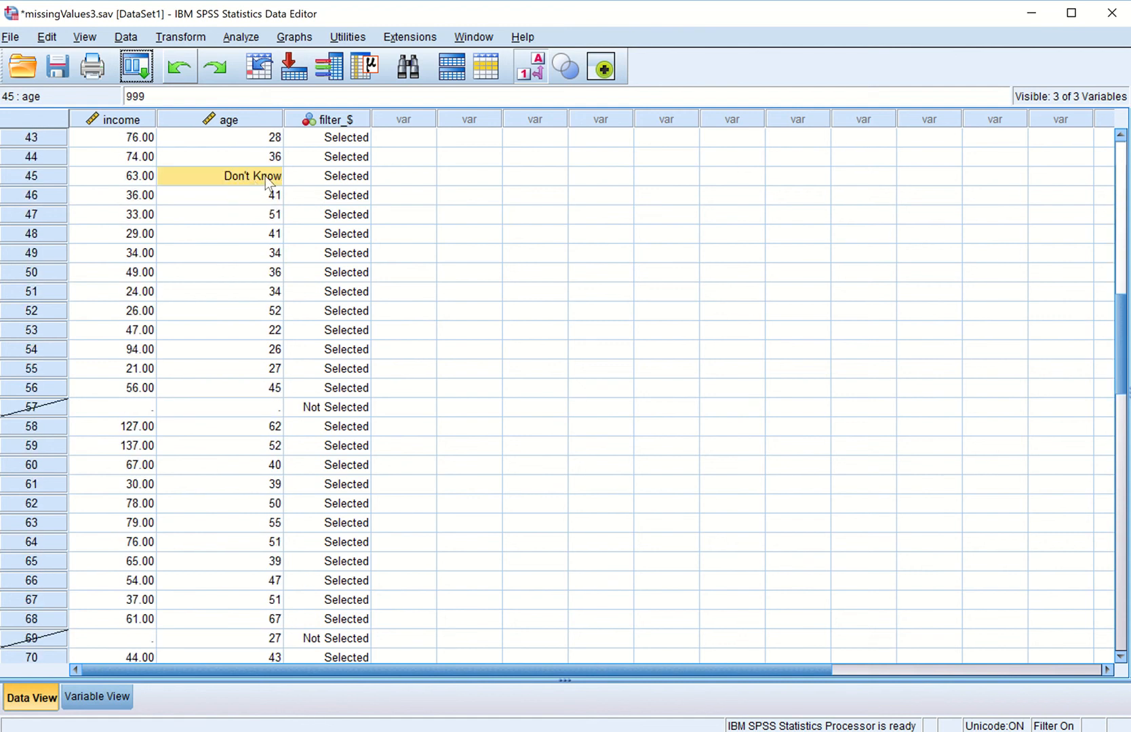
{"action": "scroll", "coordinate": [266, 182], "scroll_direction": "down", "scroll_amount": 2}
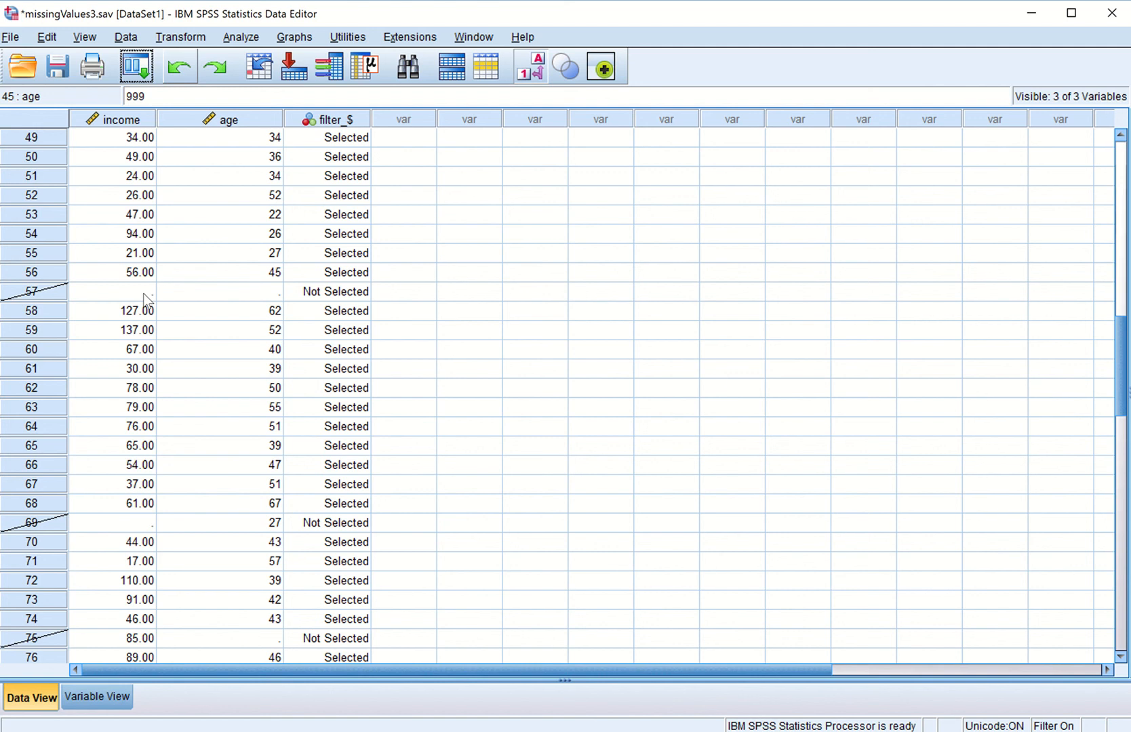
{"action": "scroll", "coordinate": [129, 366], "scroll_direction": "down", "scroll_amount": 2}
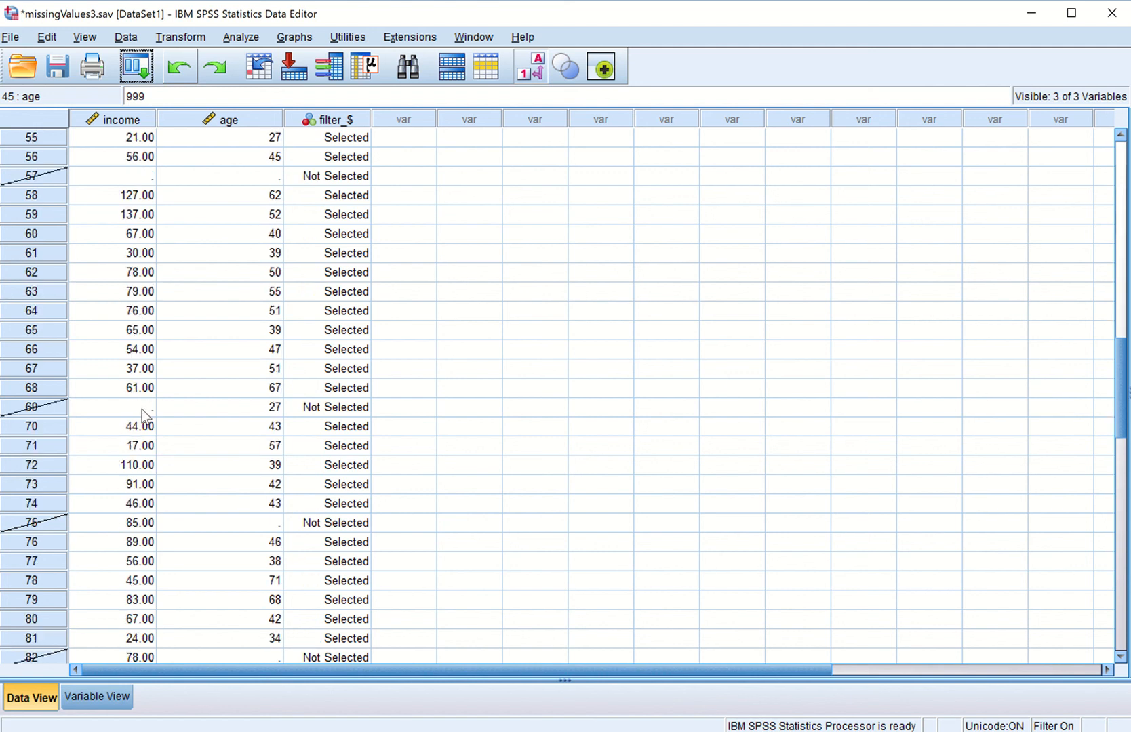
{"action": "scroll", "coordinate": [141, 413], "scroll_direction": "down", "scroll_amount": 3}
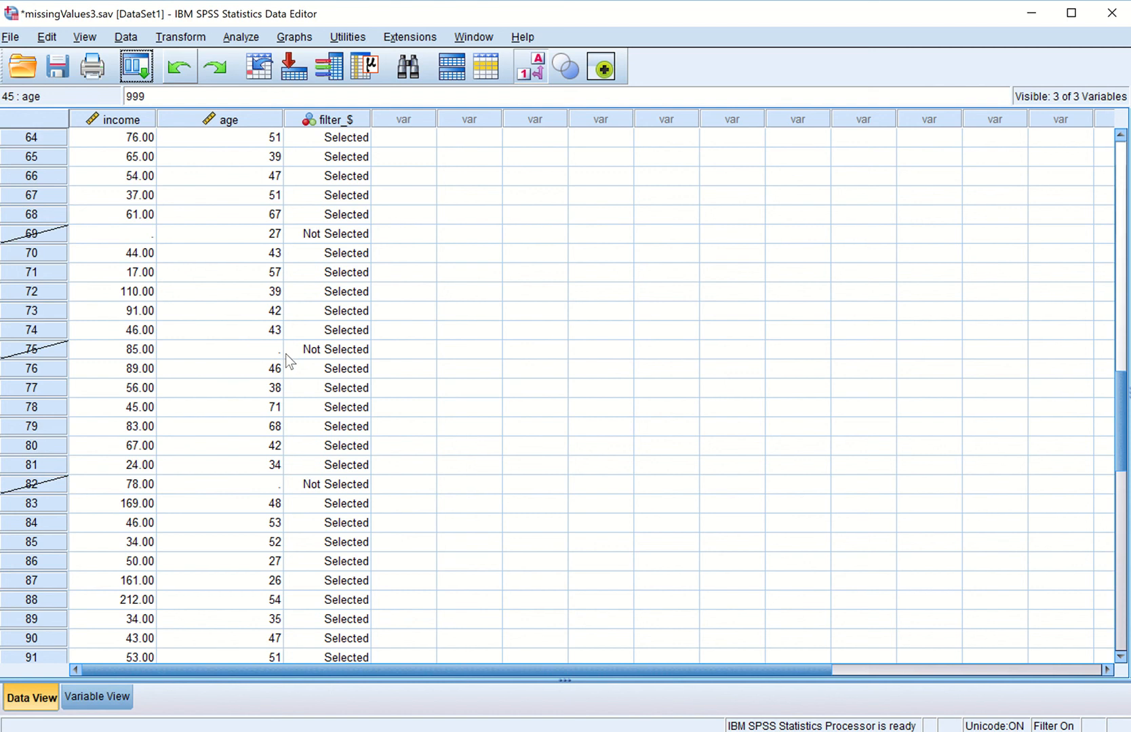
{"action": "scroll", "coordinate": [286, 355], "scroll_direction": "down", "scroll_amount": 1}
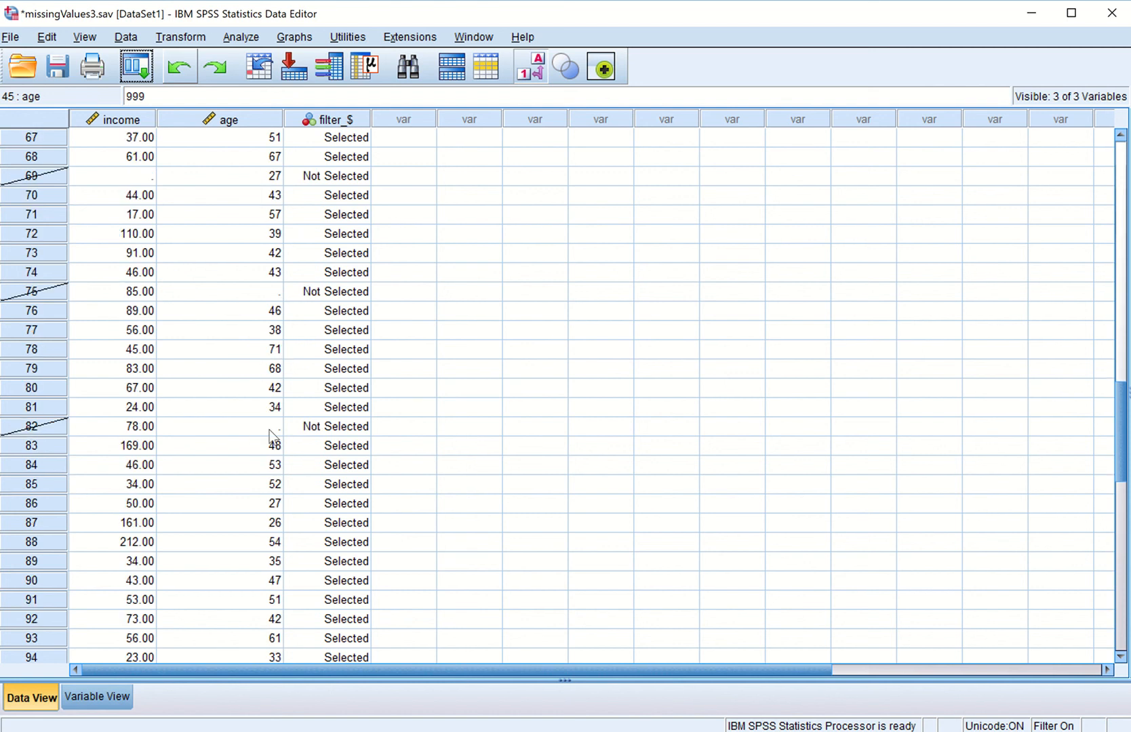
{"action": "scroll", "coordinate": [269, 431], "scroll_direction": "down", "scroll_amount": 3}
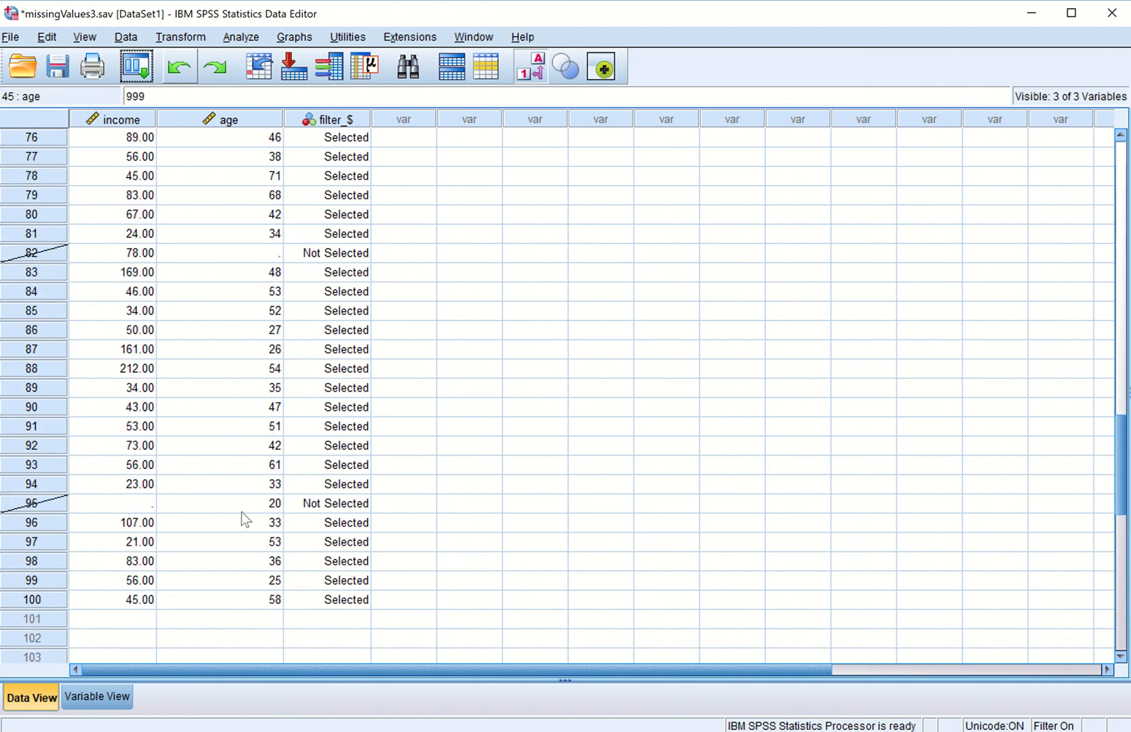
{"action": "scroll", "coordinate": [146, 501], "scroll_direction": "down", "scroll_amount": 2}
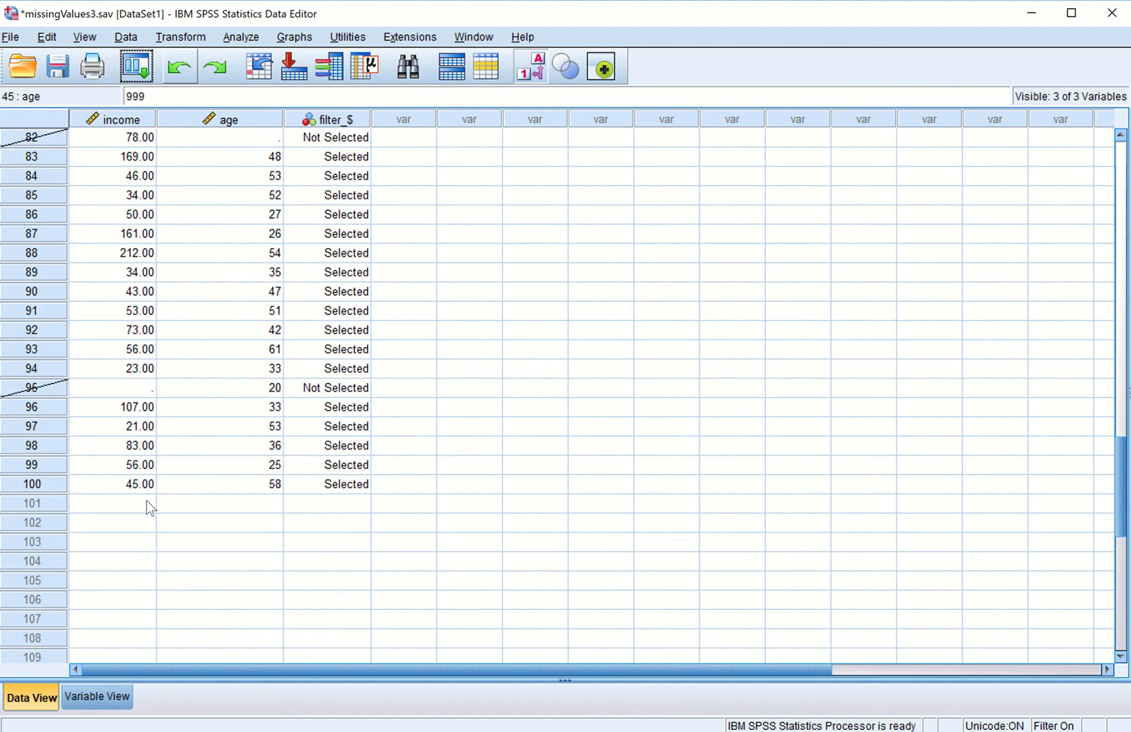
{"action": "scroll", "coordinate": [146, 500], "scroll_direction": "up", "scroll_amount": 3}
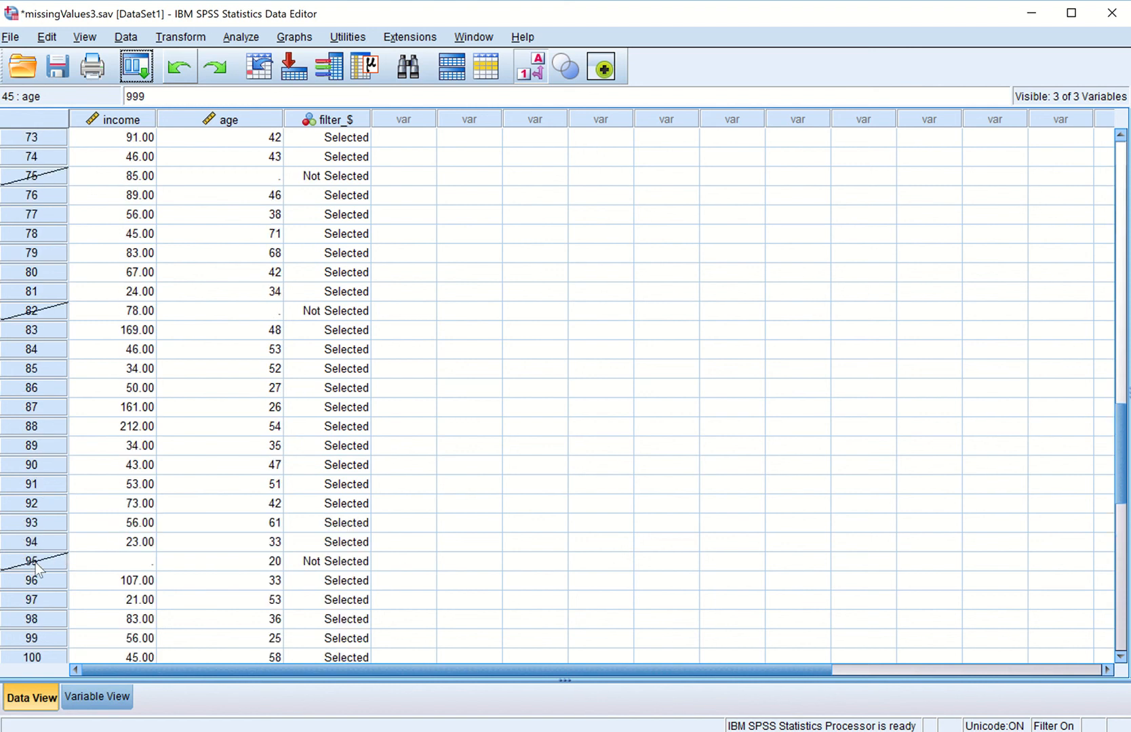
{"action": "scroll", "coordinate": [79, 391], "scroll_direction": "up", "scroll_amount": 10}
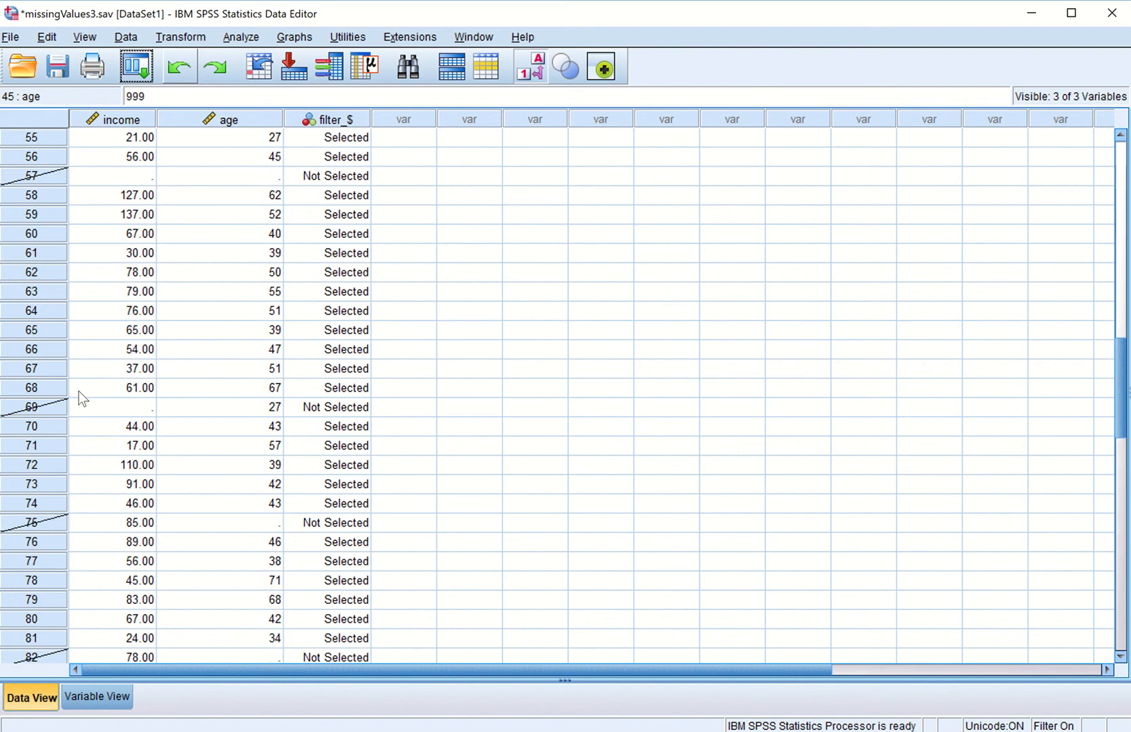
{"action": "scroll", "coordinate": [79, 392], "scroll_direction": "up", "scroll_amount": 13}
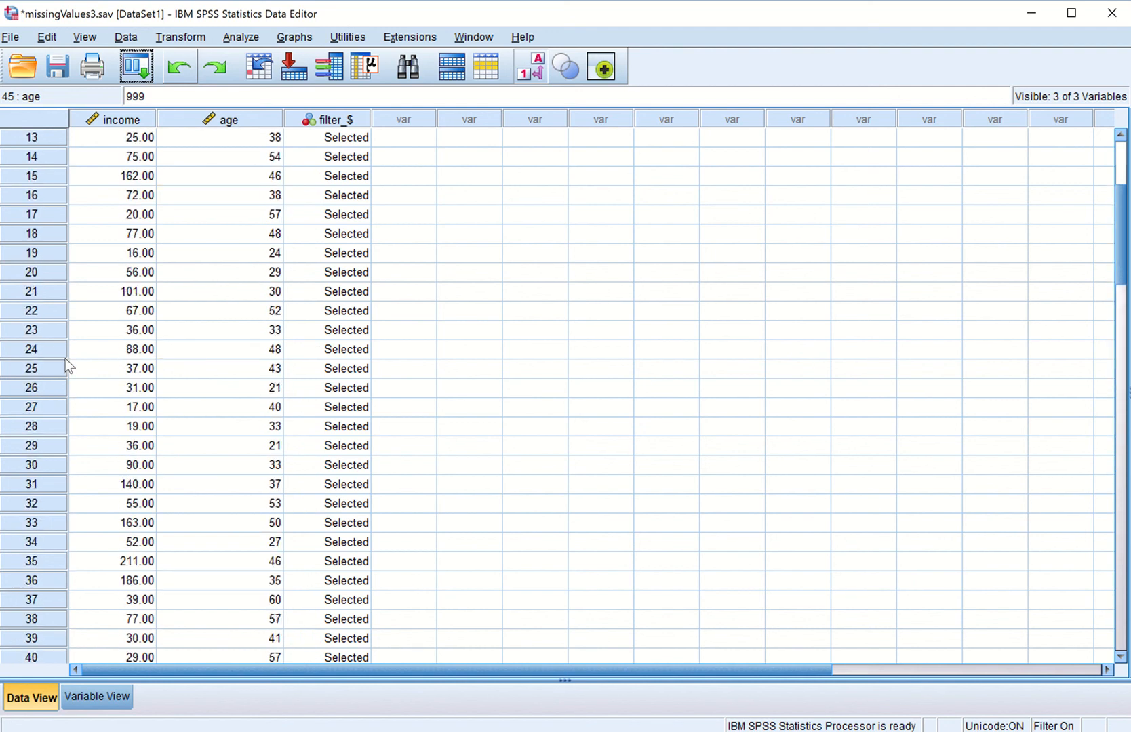
{"action": "scroll", "coordinate": [64, 353], "scroll_direction": "up", "scroll_amount": 1}
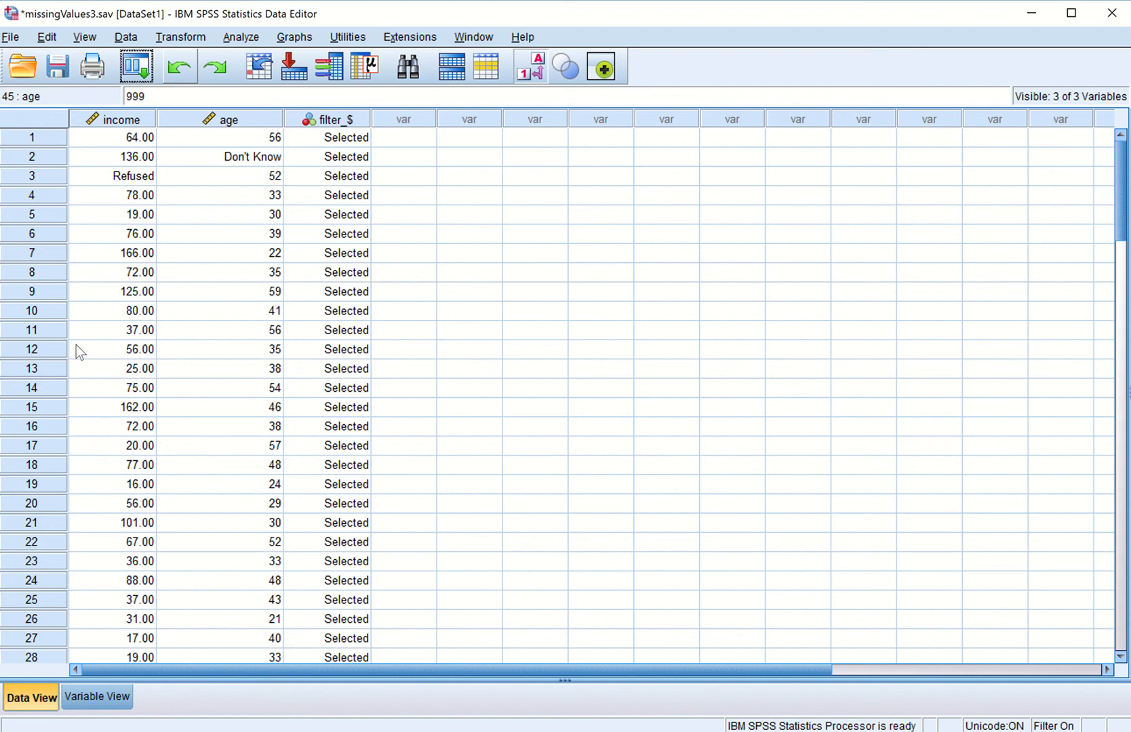
{"action": "scroll", "coordinate": [76, 346], "scroll_direction": "down", "scroll_amount": 11}
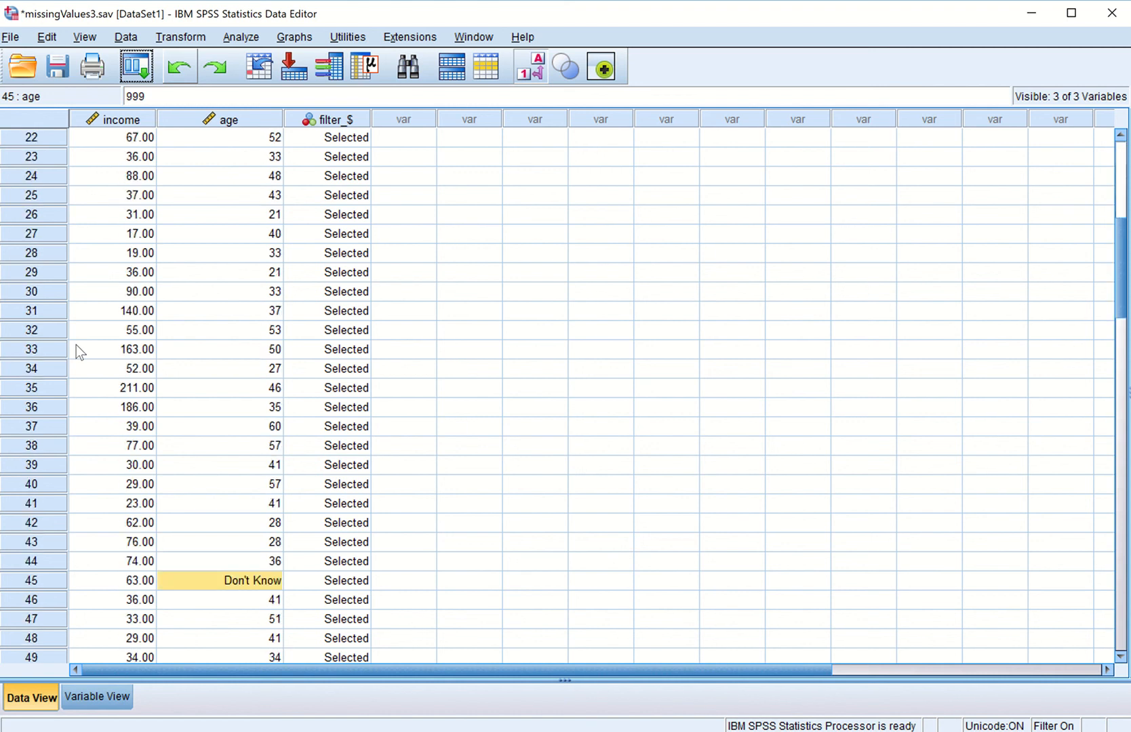
{"action": "scroll", "coordinate": [76, 352], "scroll_direction": "down", "scroll_amount": 1}
{"action": "scroll", "coordinate": [76, 345], "scroll_direction": "down", "scroll_amount": 2}
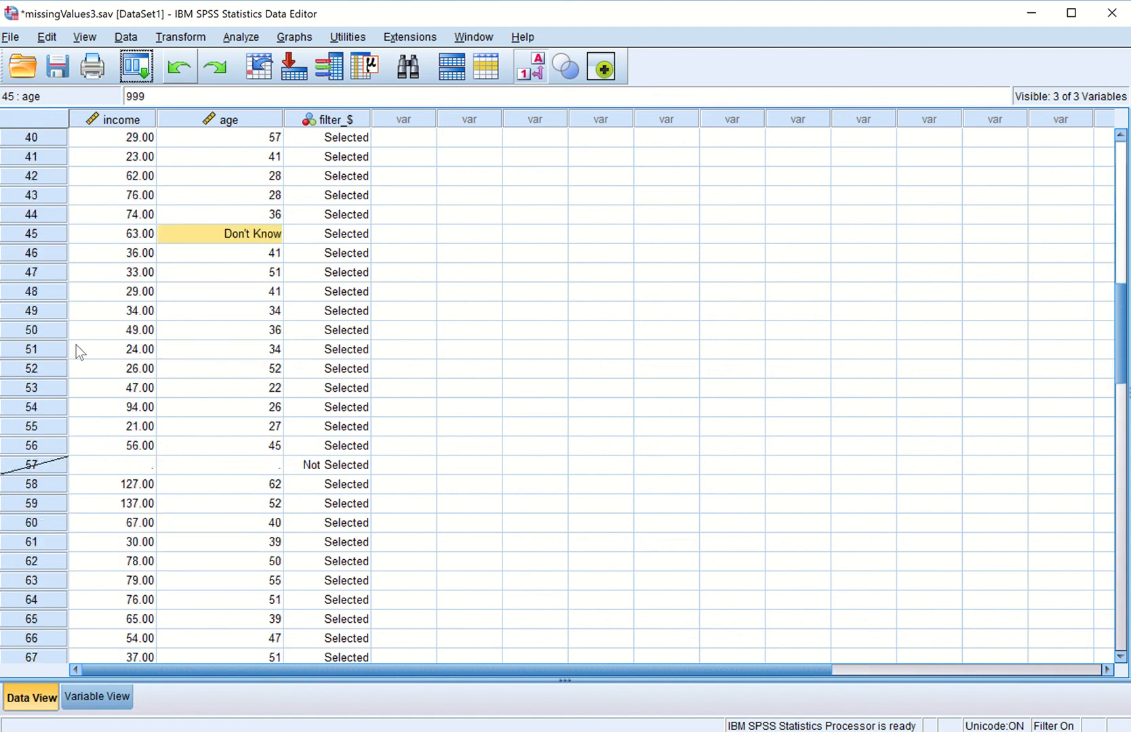
{"action": "scroll", "coordinate": [85, 381], "scroll_direction": "down", "scroll_amount": 4}
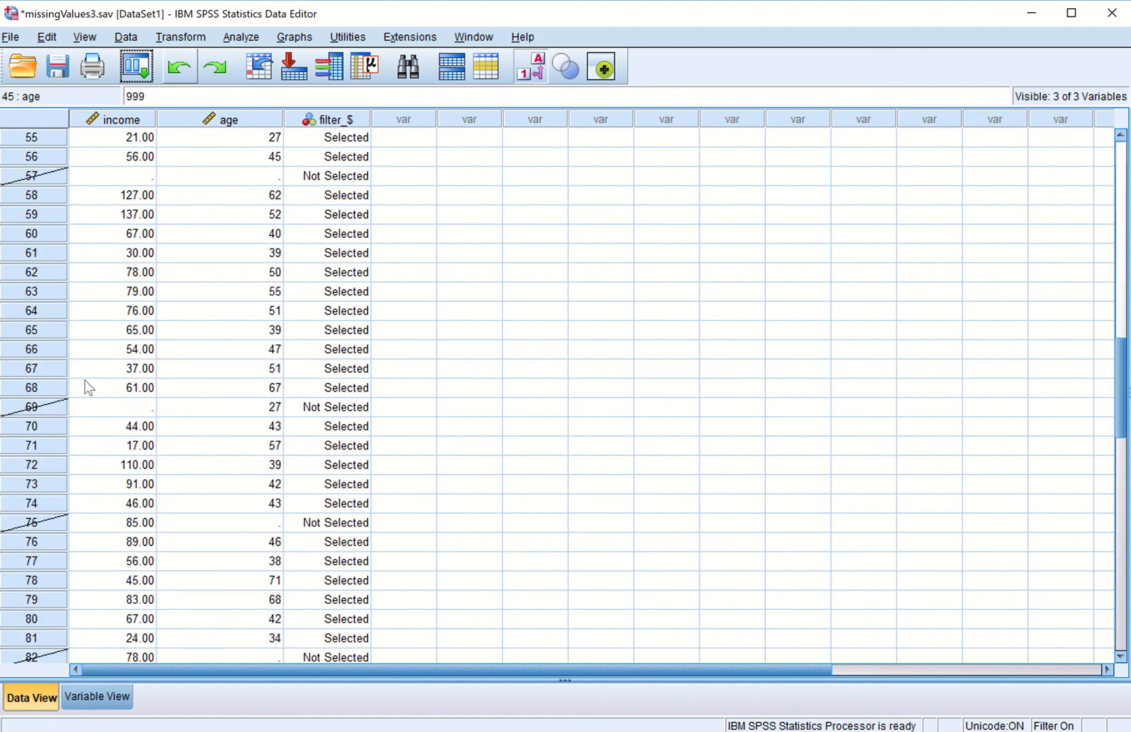
{"action": "scroll", "coordinate": [119, 387], "scroll_direction": "up", "scroll_amount": 10}
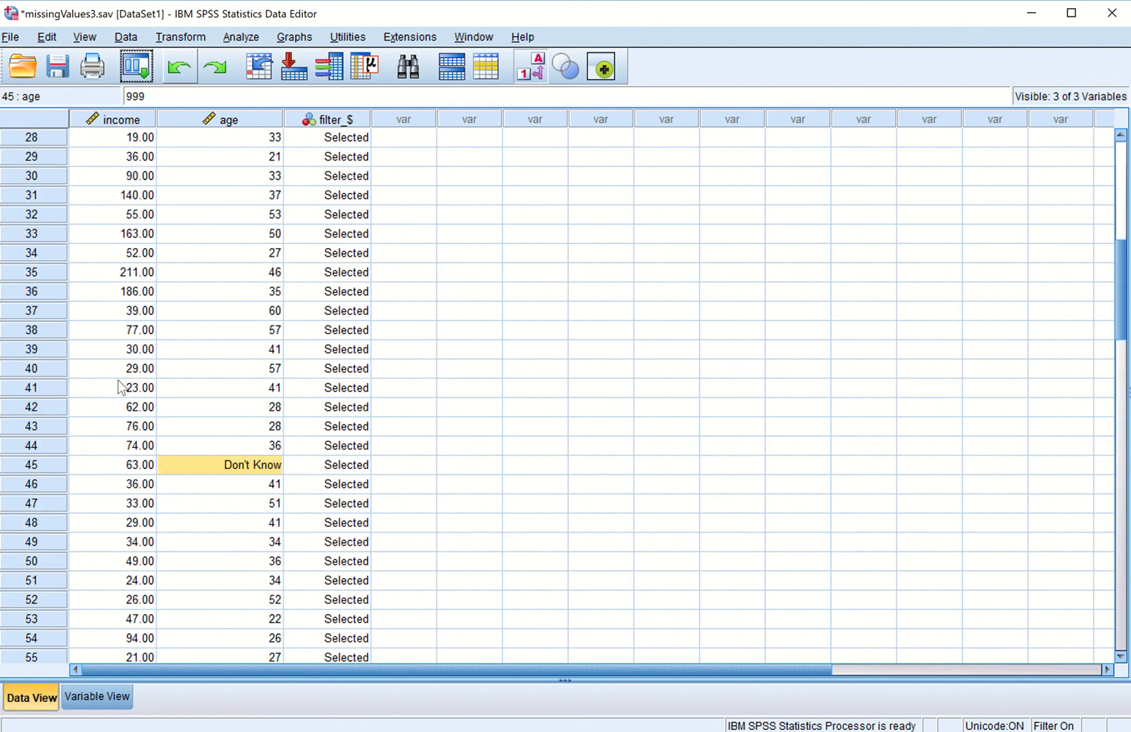
{"action": "scroll", "coordinate": [119, 381], "scroll_direction": "down", "scroll_amount": 7}
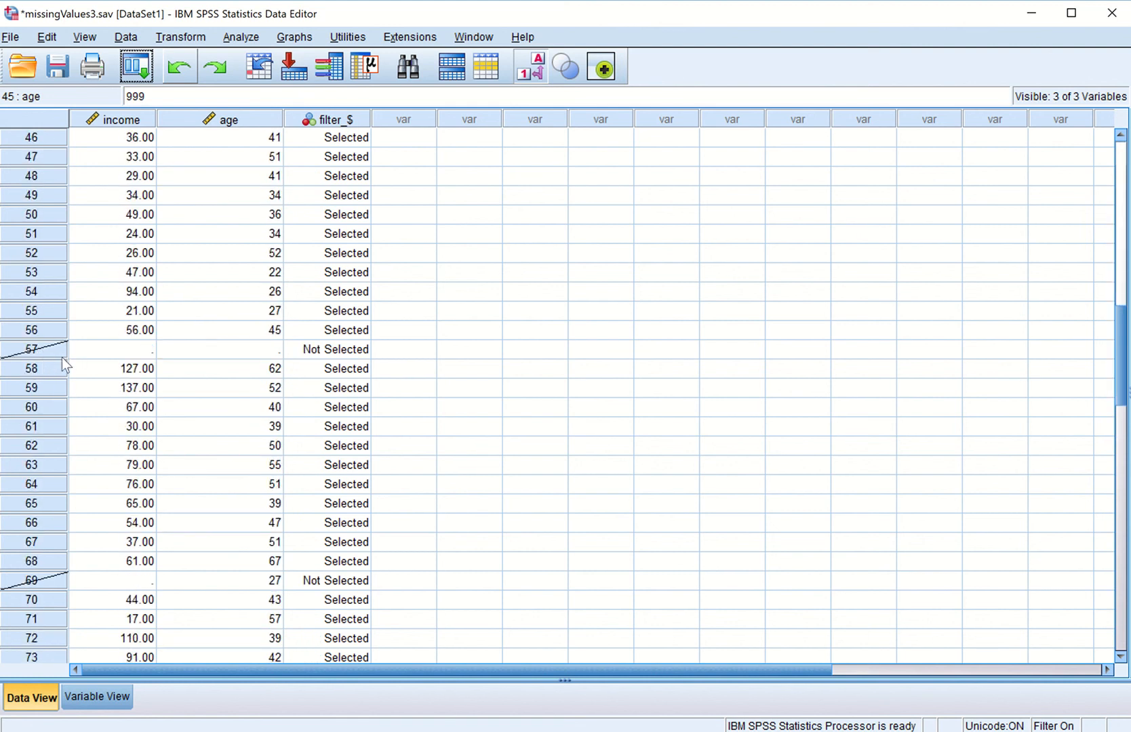
{"action": "scroll", "coordinate": [62, 358], "scroll_direction": "down", "scroll_amount": 8}
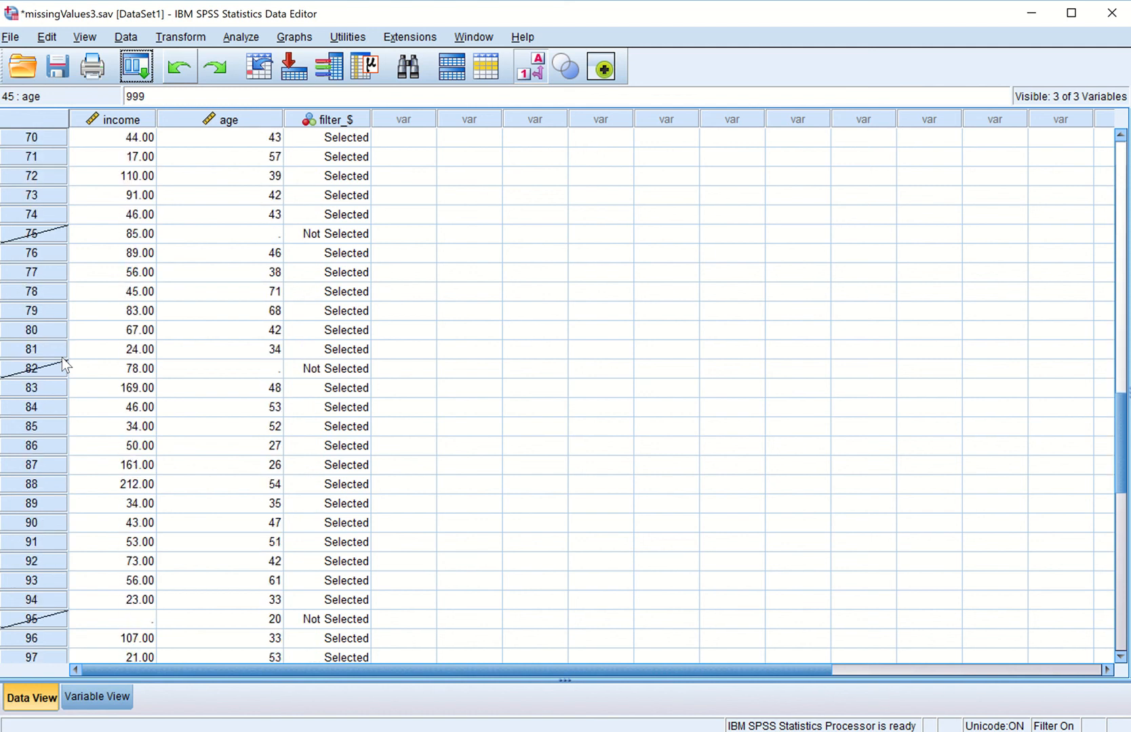
Step: Rerun Select Cases with the same SYSMIS condition, setting the output to delete unselected cases
{"action": "left_click", "coordinate": [126, 38]}
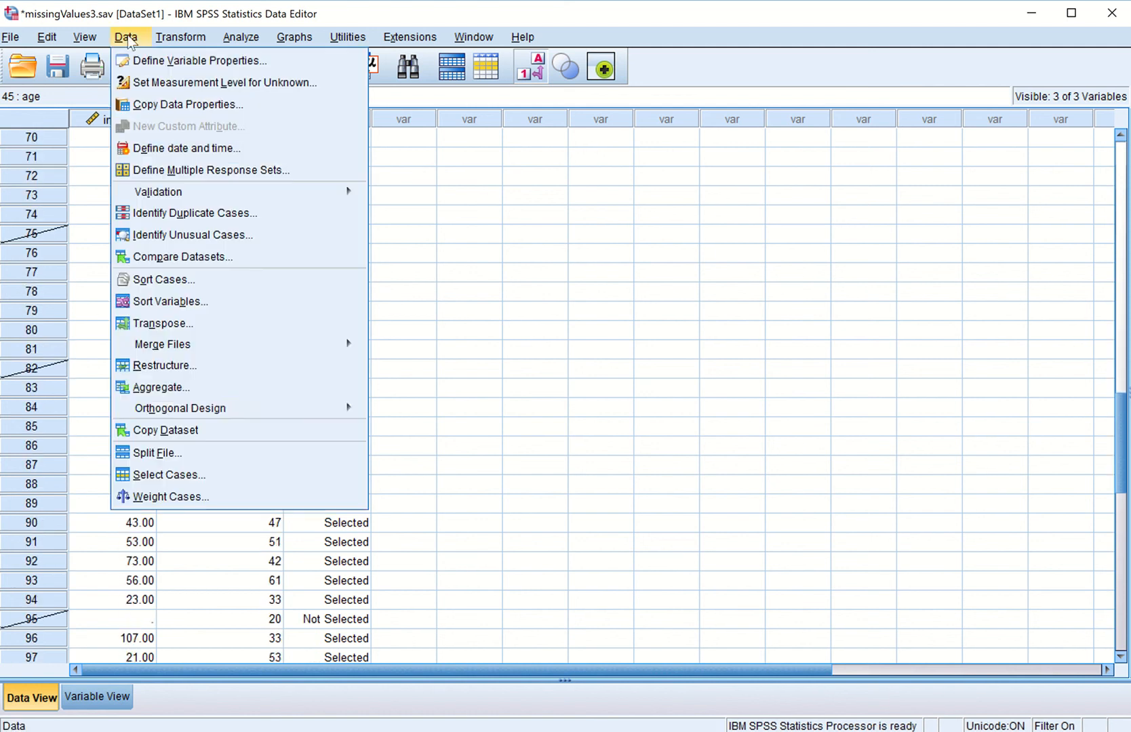
{"action": "left_click", "coordinate": [166, 473]}
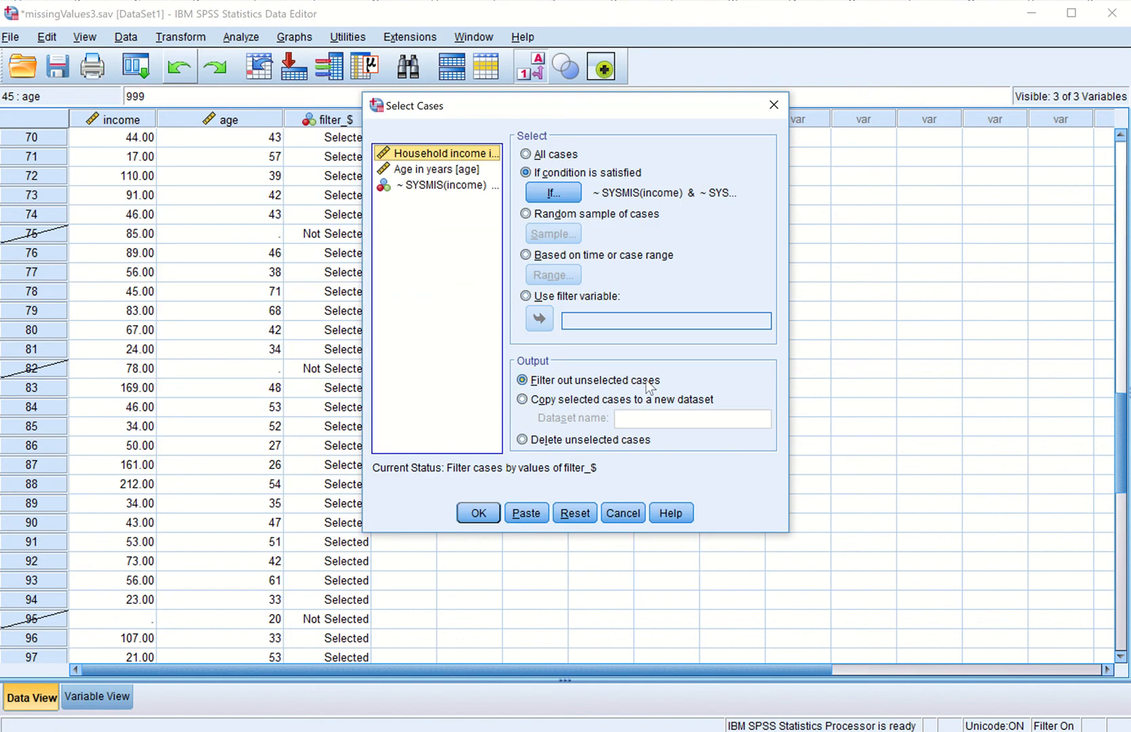
{"action": "left_click", "coordinate": [522, 440]}
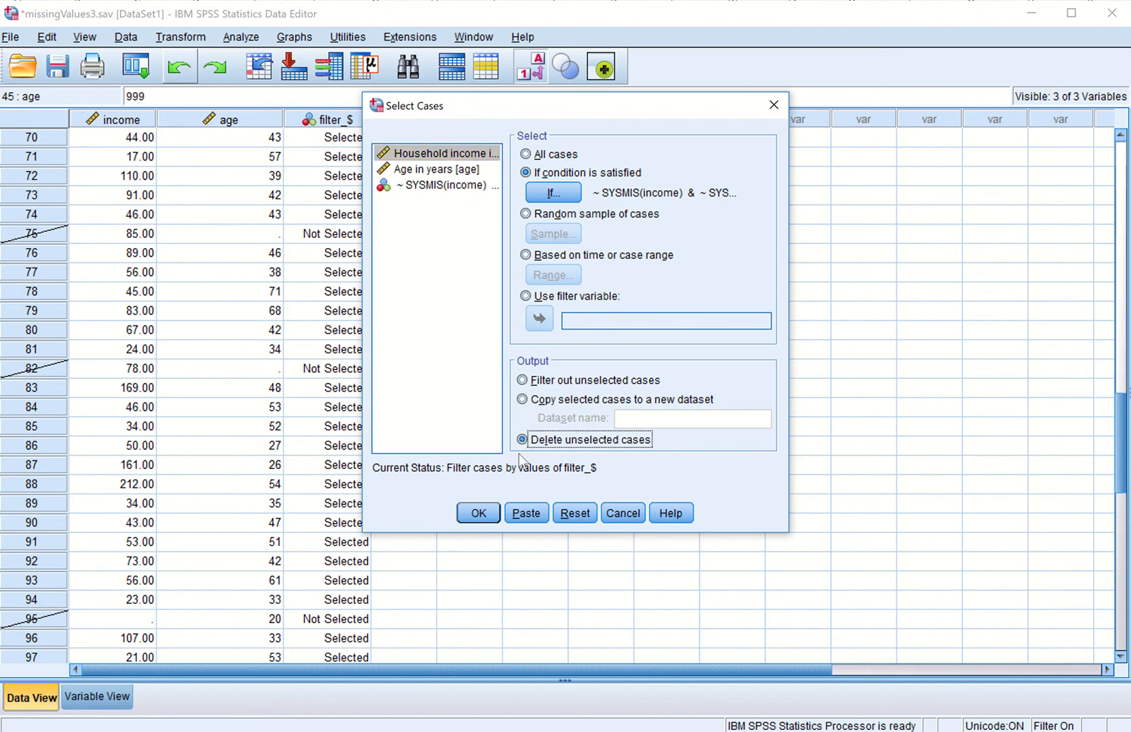
{"action": "left_click", "coordinate": [479, 513]}
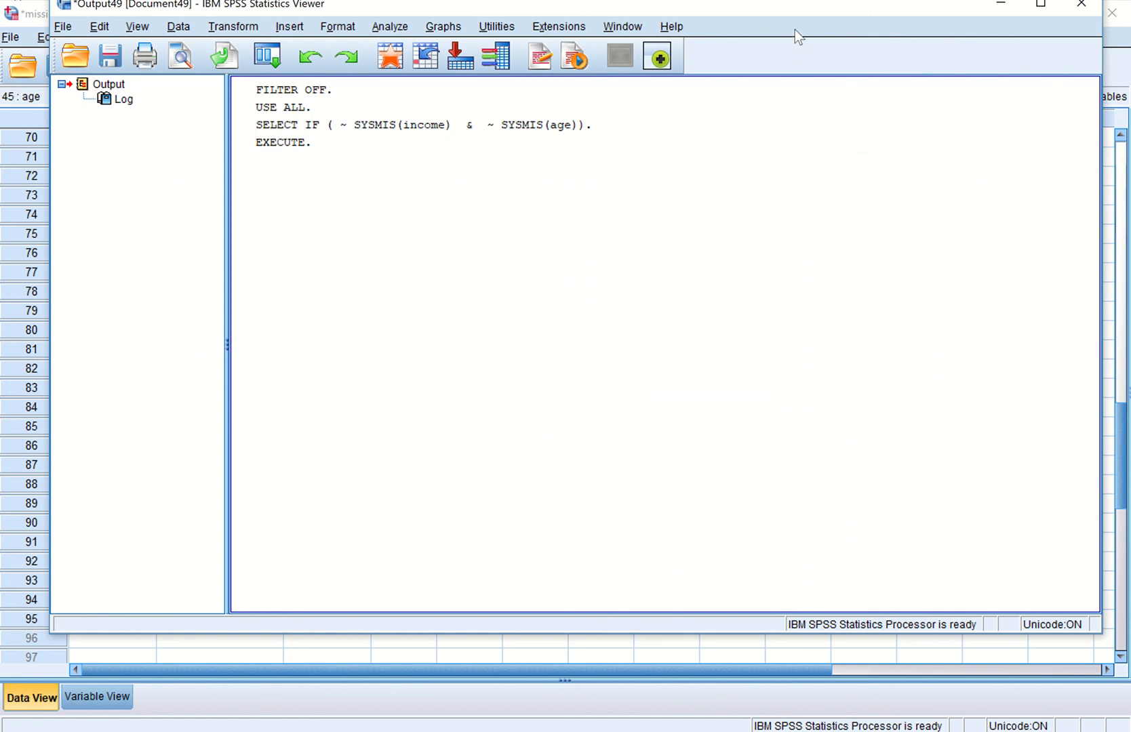
Step: Minimize the output viewer and examine the remaining cases, including the rows with Refused and Don't Know values
{"action": "left_click_drag", "start_coordinate": [800, 19], "coordinate": [789, 43]}
{"action": "left_click", "coordinate": [318, 166]}
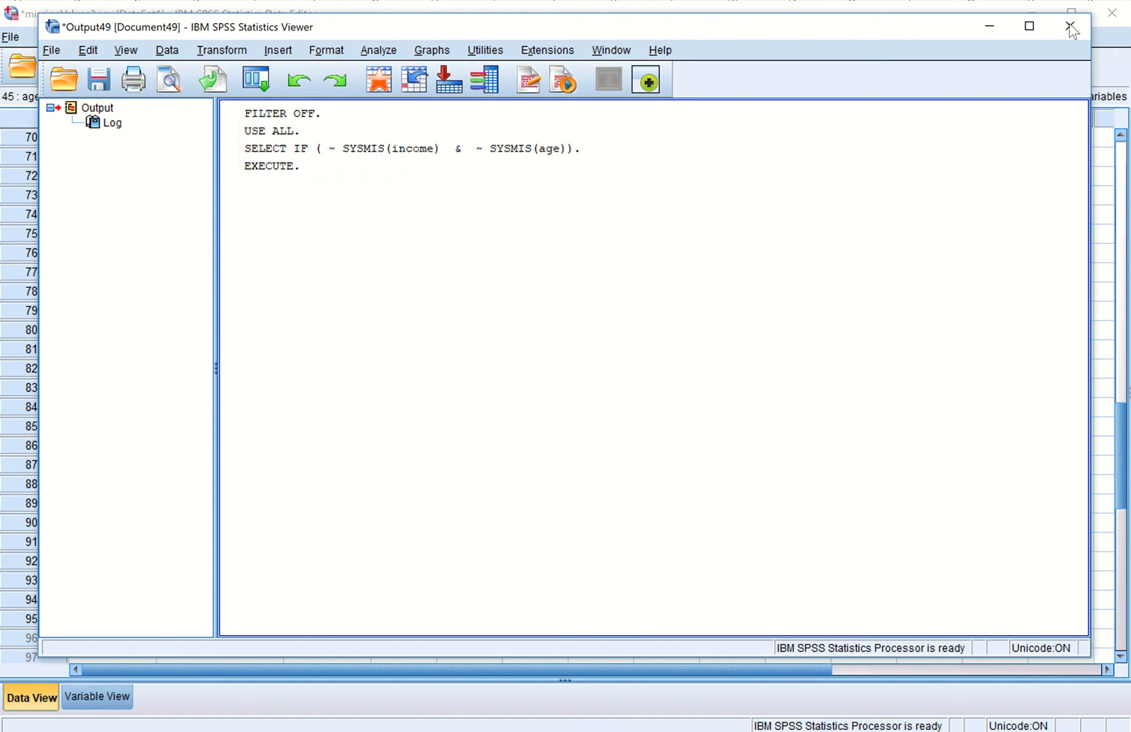
{"action": "left_click", "coordinate": [991, 27]}
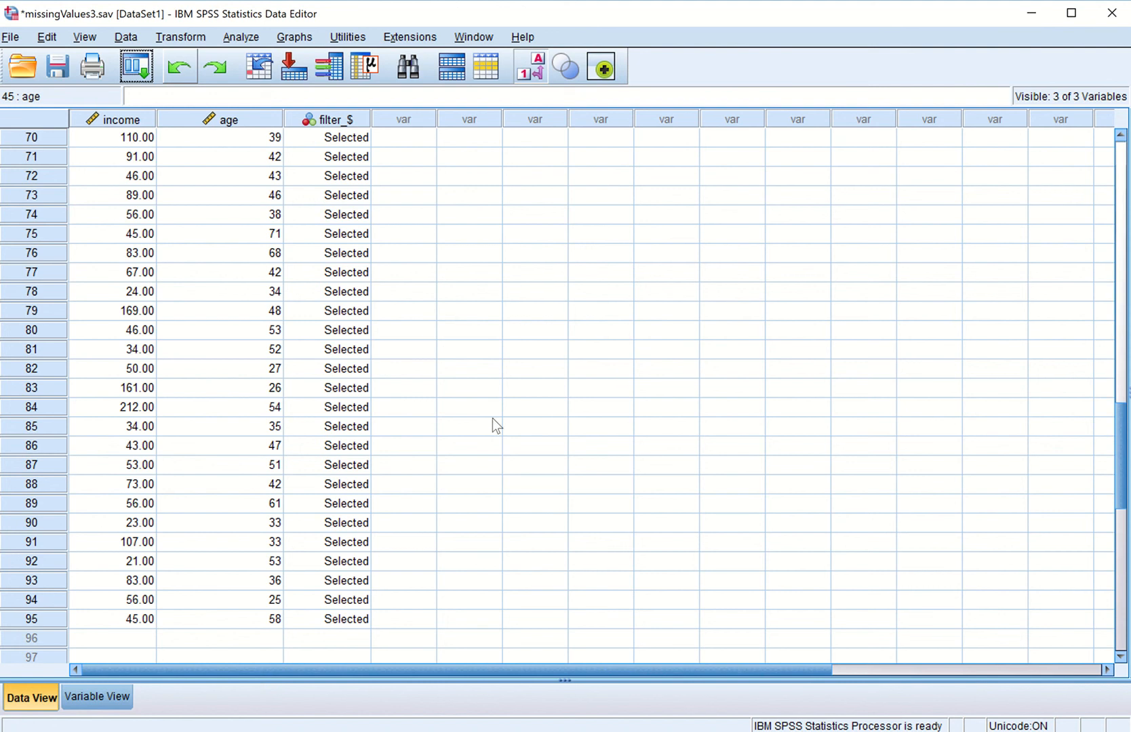
{"action": "scroll", "coordinate": [479, 433], "scroll_direction": "down", "scroll_amount": 2}
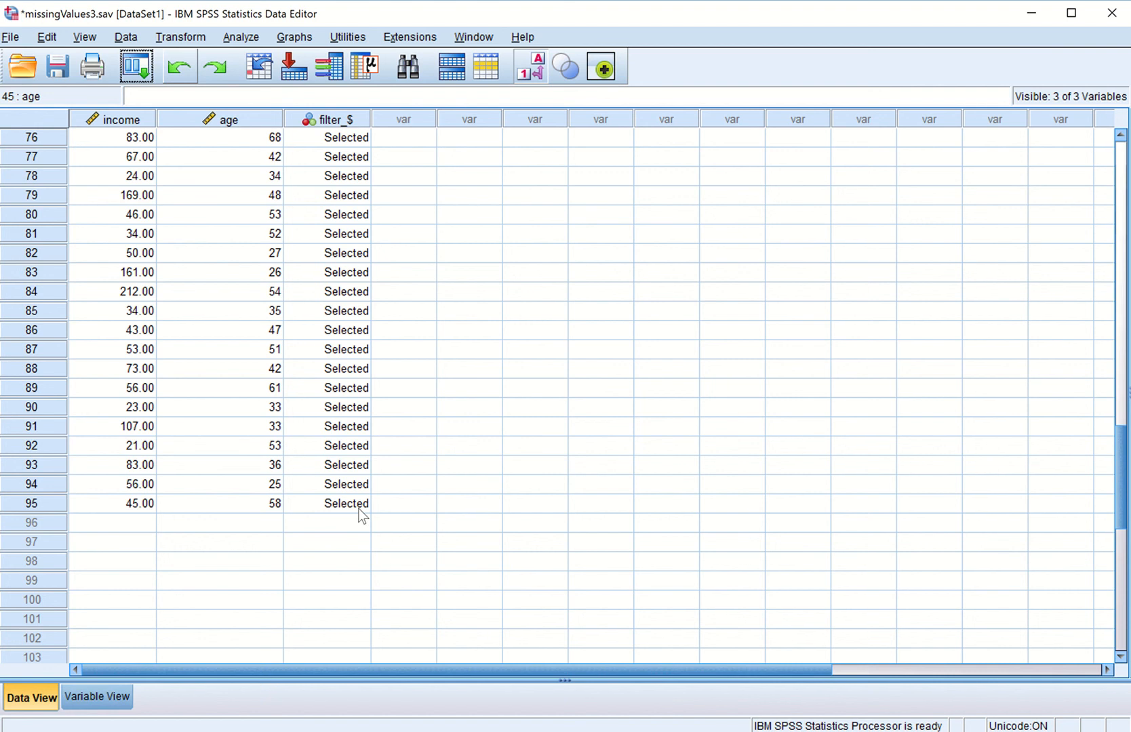
{"action": "scroll", "coordinate": [360, 516], "scroll_direction": "up", "scroll_amount": 14}
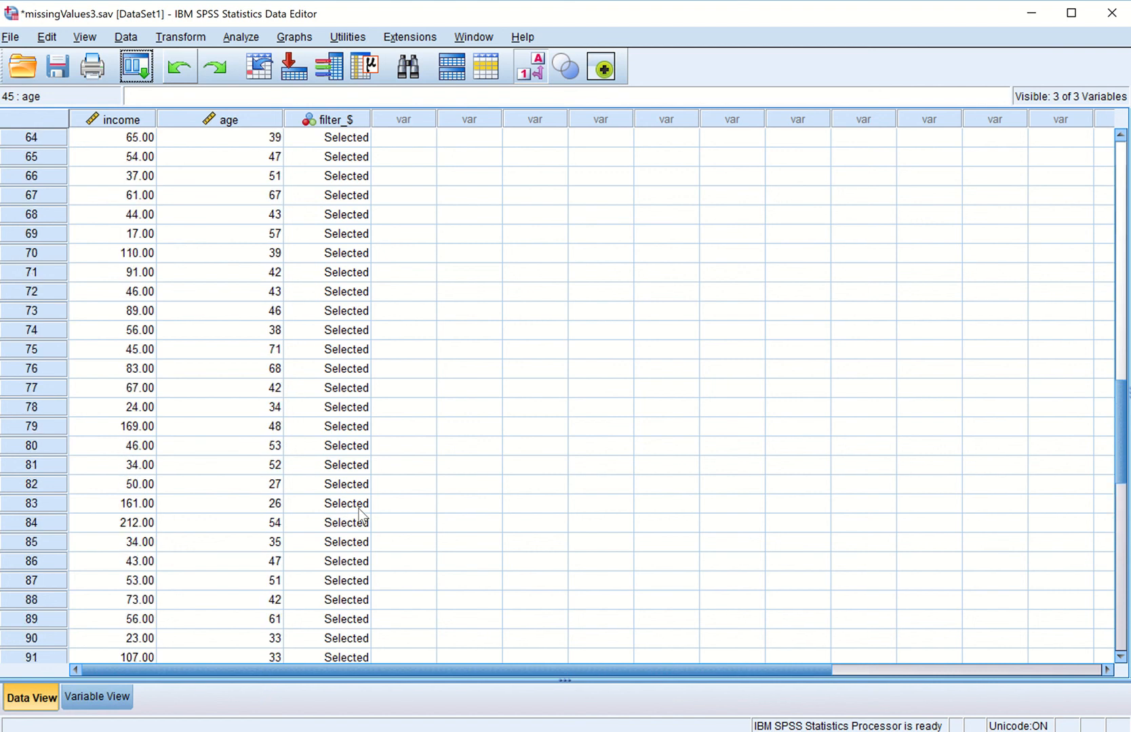
{"action": "scroll", "coordinate": [360, 515], "scroll_direction": "up", "scroll_amount": 11}
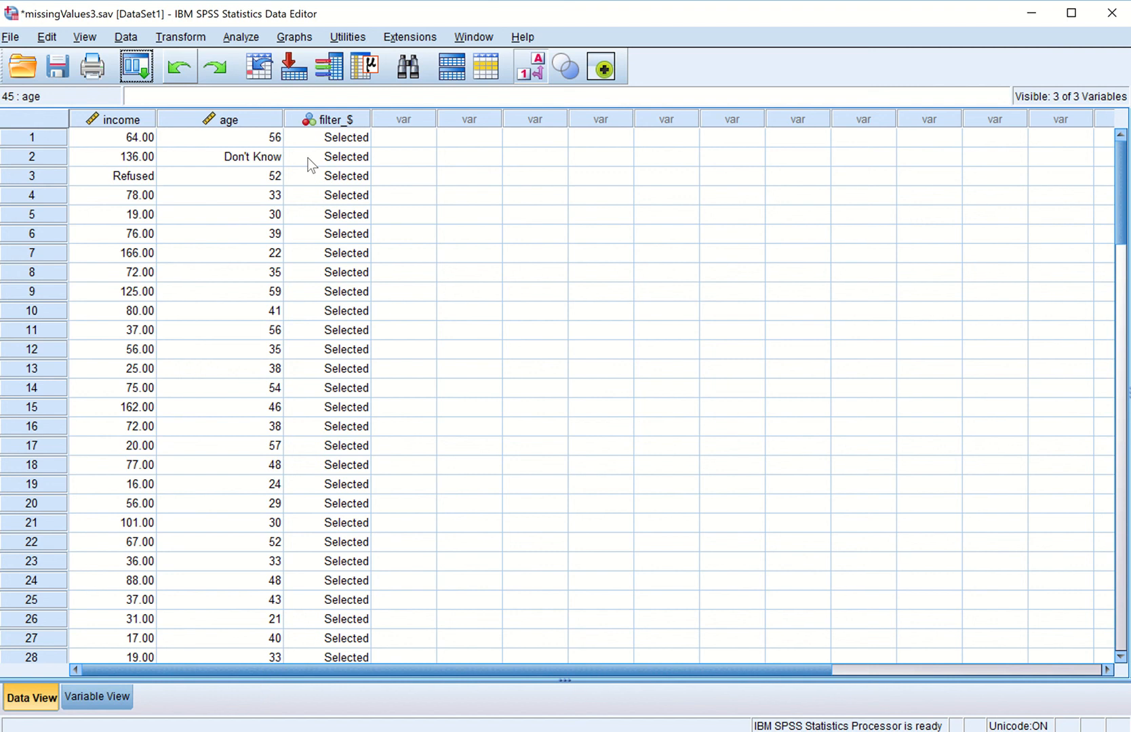
Step: Run Frequencies on Household income in thousands and Age in years for the remaining cases, with frequency tables displayed
{"action": "scroll", "coordinate": [272, 231], "scroll_direction": "down", "scroll_amount": 8}
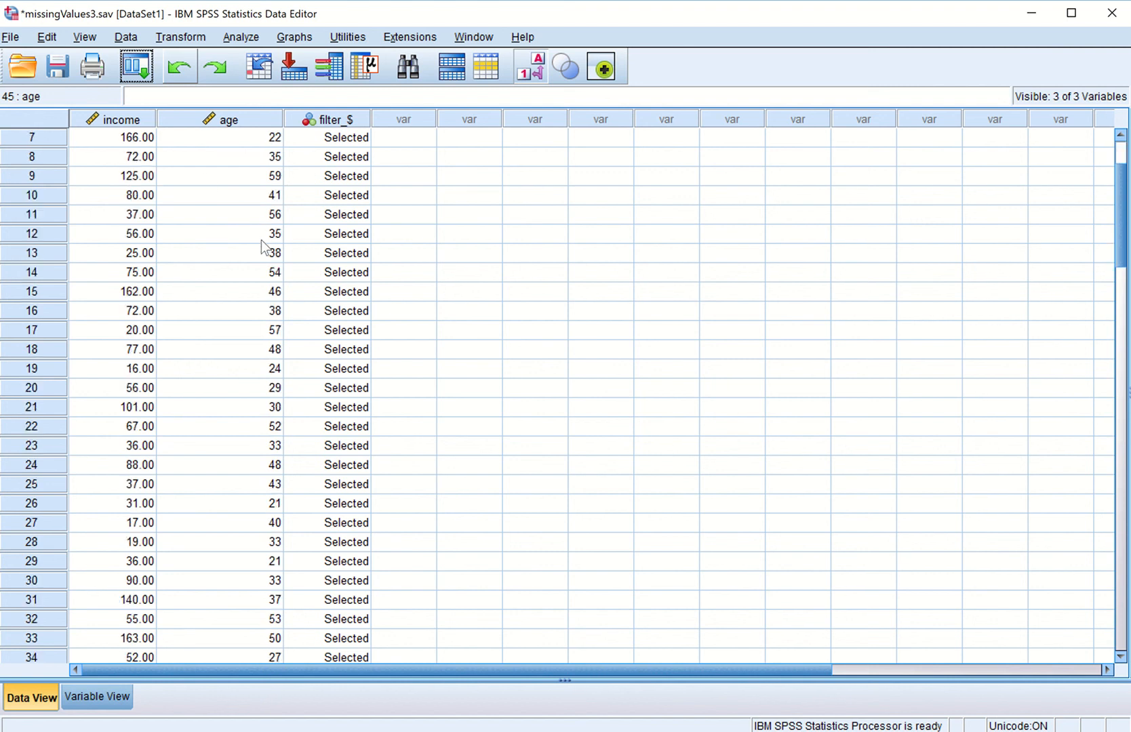
{"action": "scroll", "coordinate": [274, 313], "scroll_direction": "down", "scroll_amount": 1}
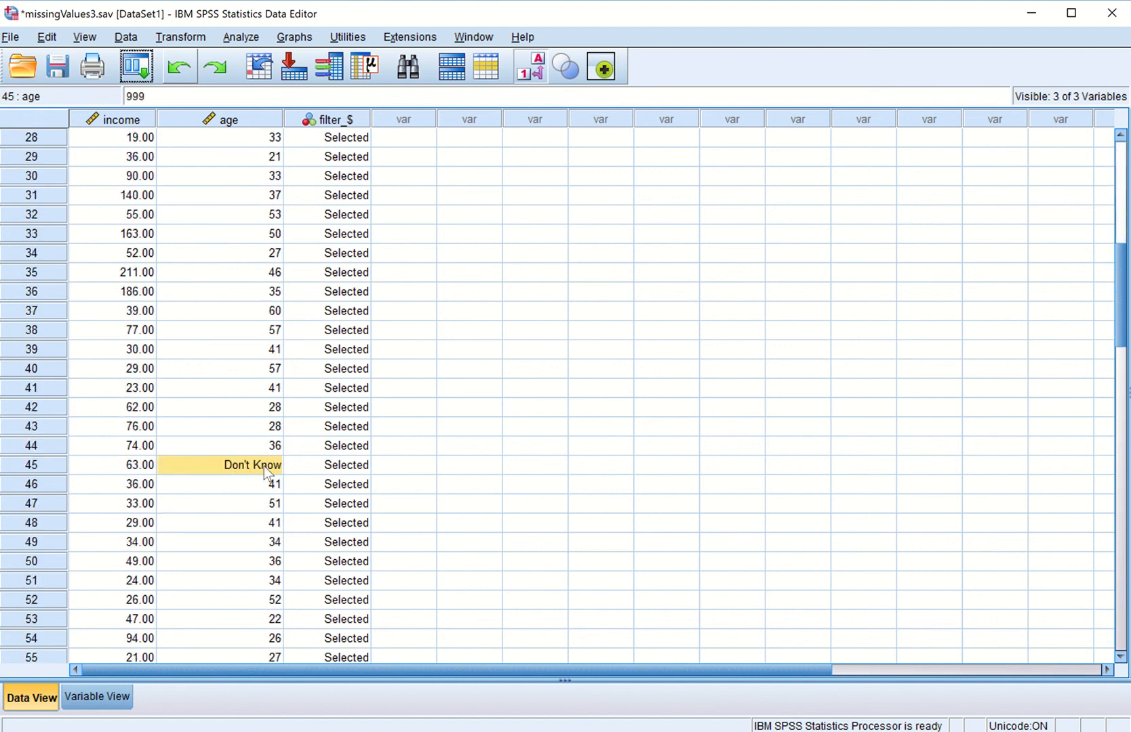
{"action": "scroll", "coordinate": [265, 466], "scroll_direction": "up", "scroll_amount": 9}
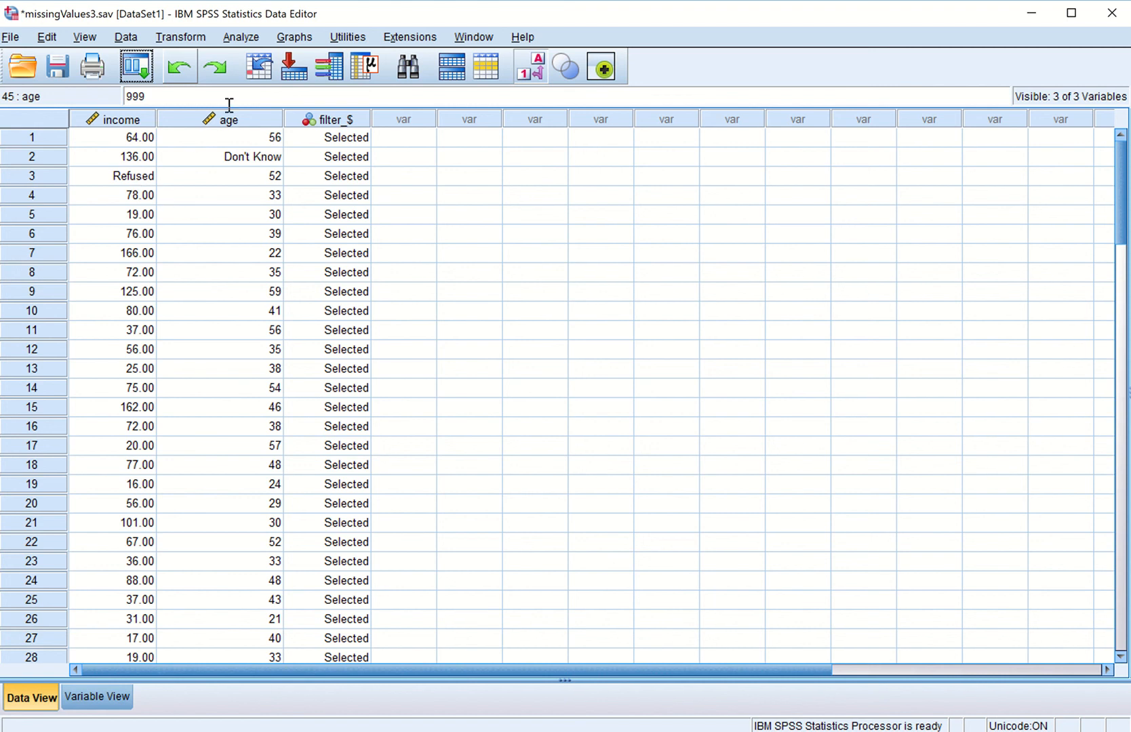
{"action": "left_click", "coordinate": [248, 35]}
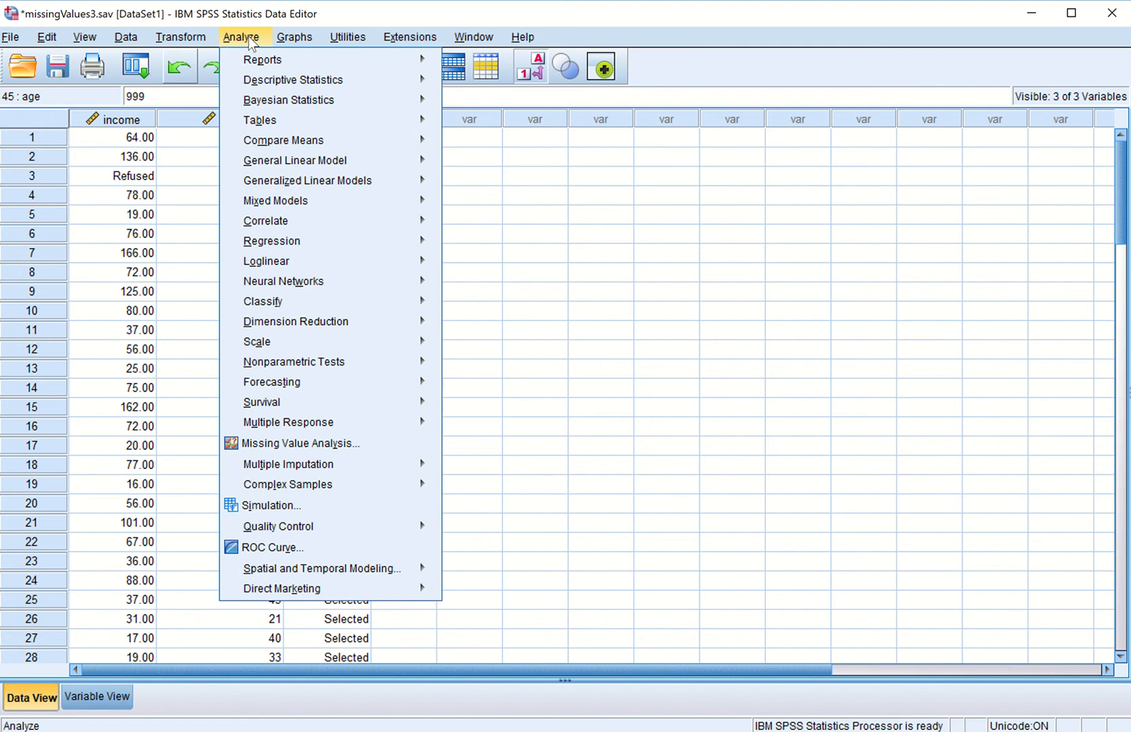
{"action": "mouse_move", "coordinate": [302, 82]}
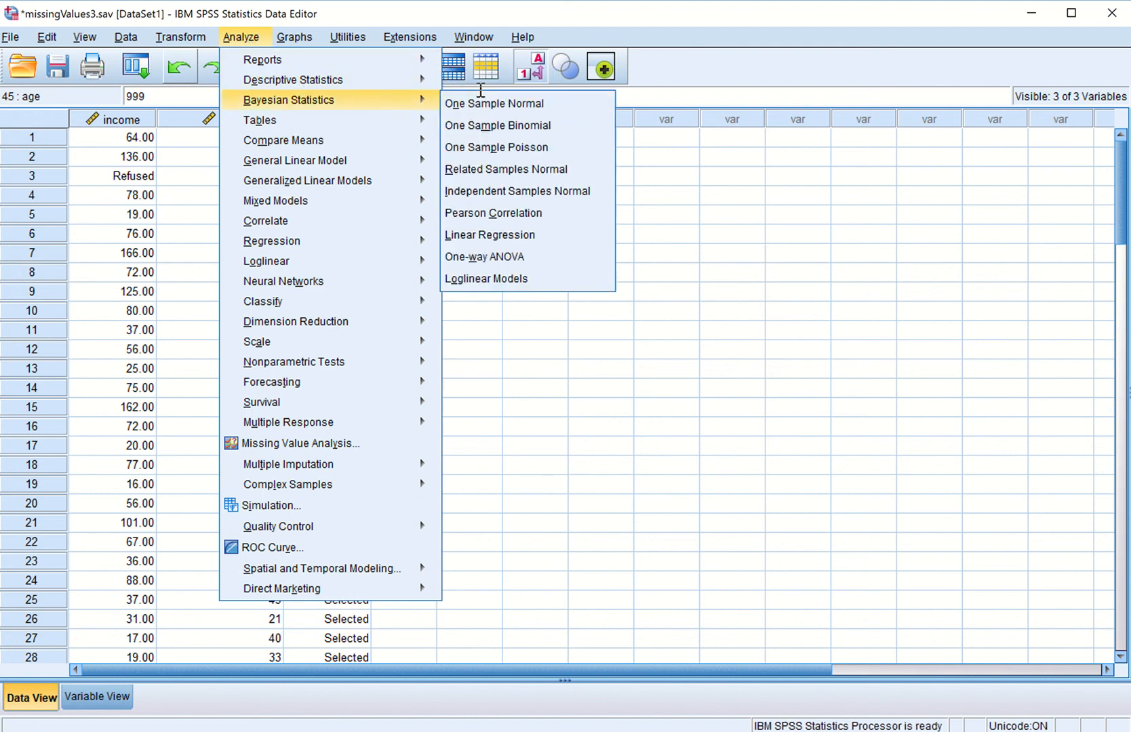
{"action": "left_click", "coordinate": [478, 84]}
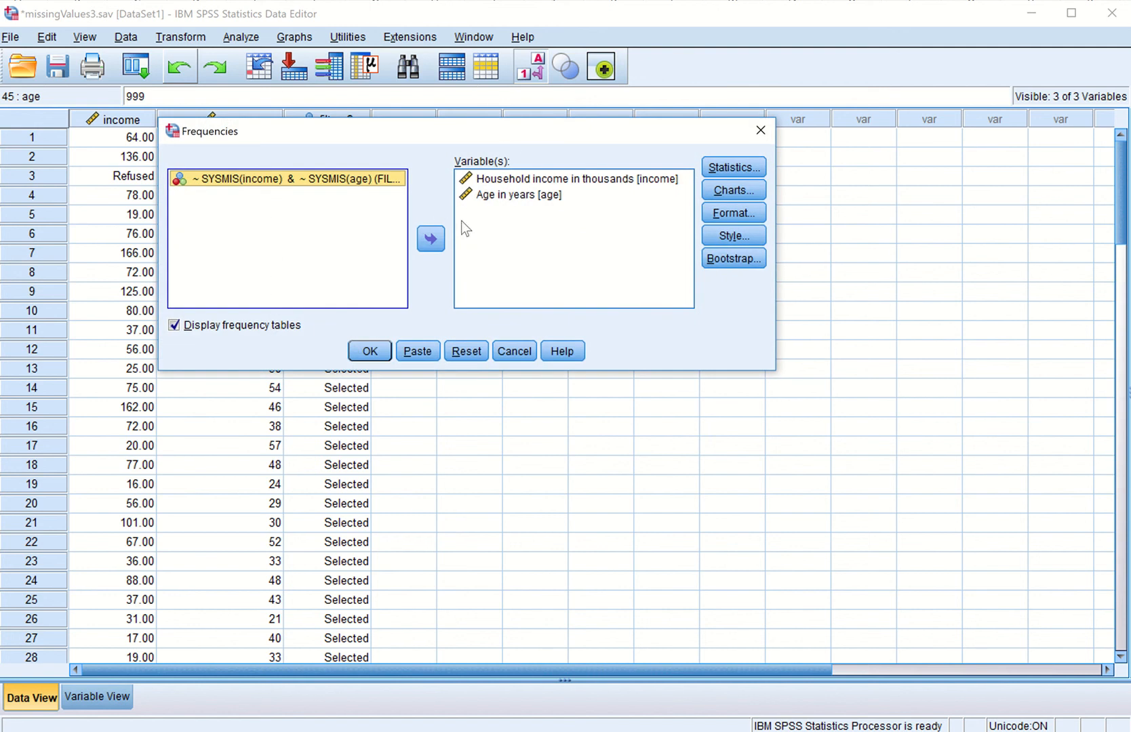
{"action": "left_click", "coordinate": [370, 351]}
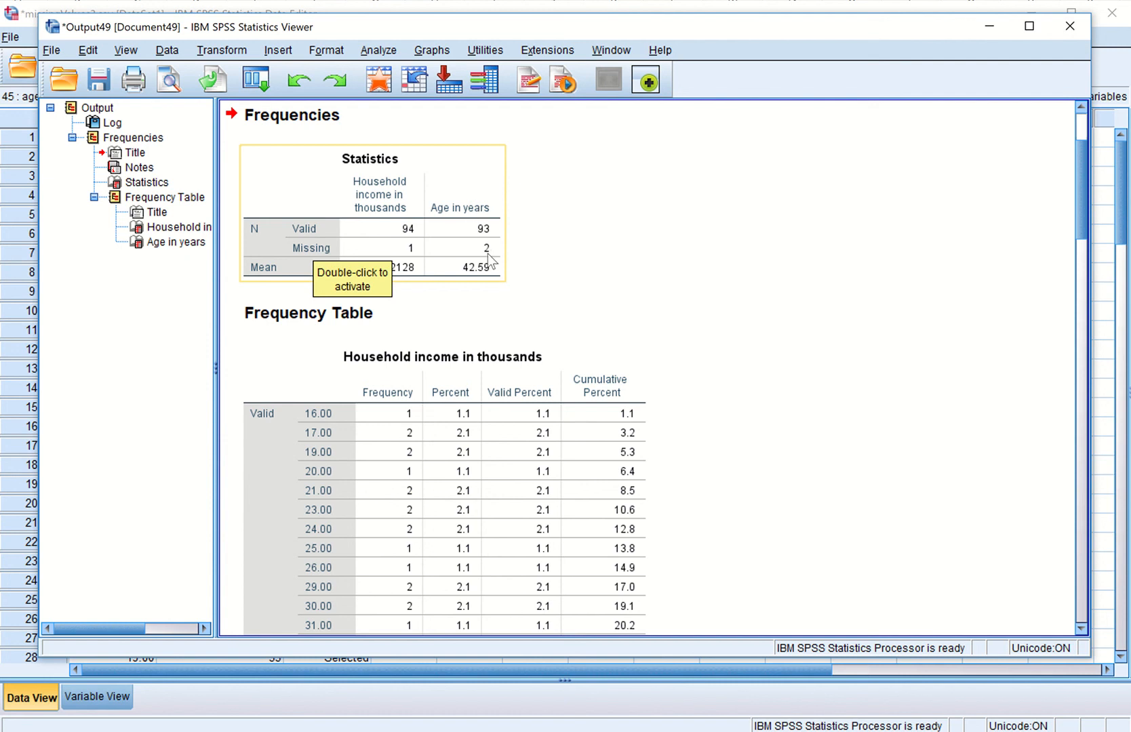
Step: Examine the missing-value rows at the end of the household income and age frequency tables
{"action": "scroll", "coordinate": [488, 256], "scroll_direction": "down", "scroll_amount": 20}
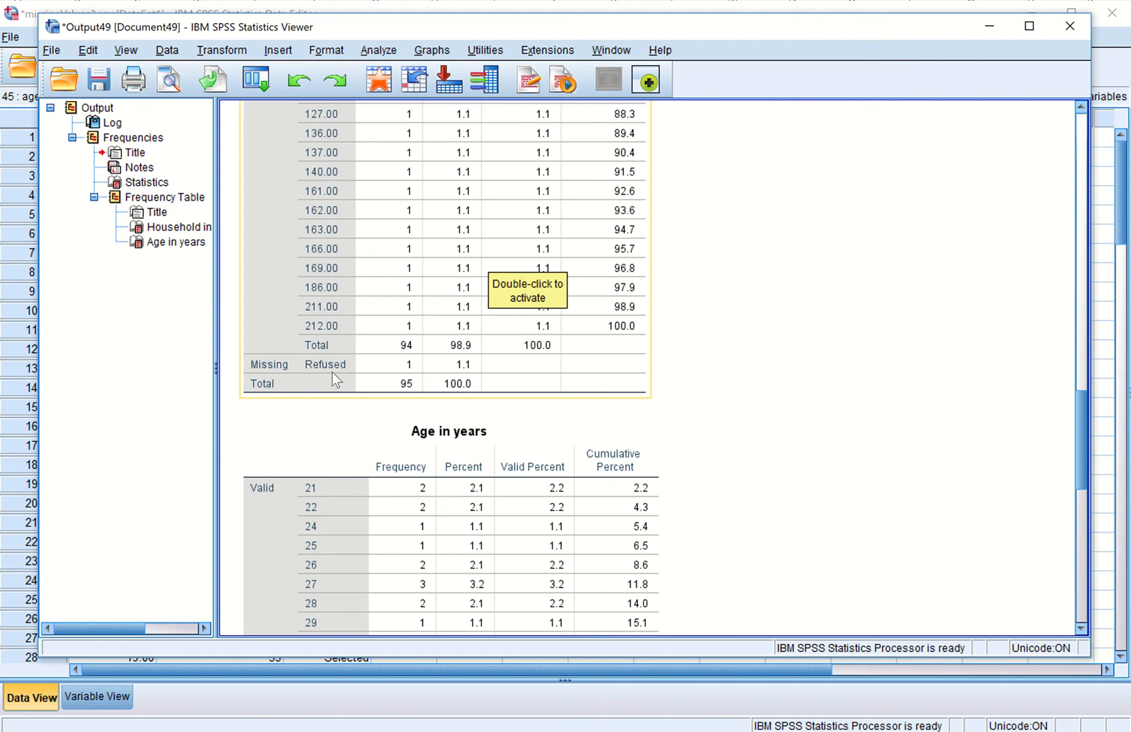
{"action": "scroll", "coordinate": [450, 368], "scroll_direction": "down", "scroll_amount": 10}
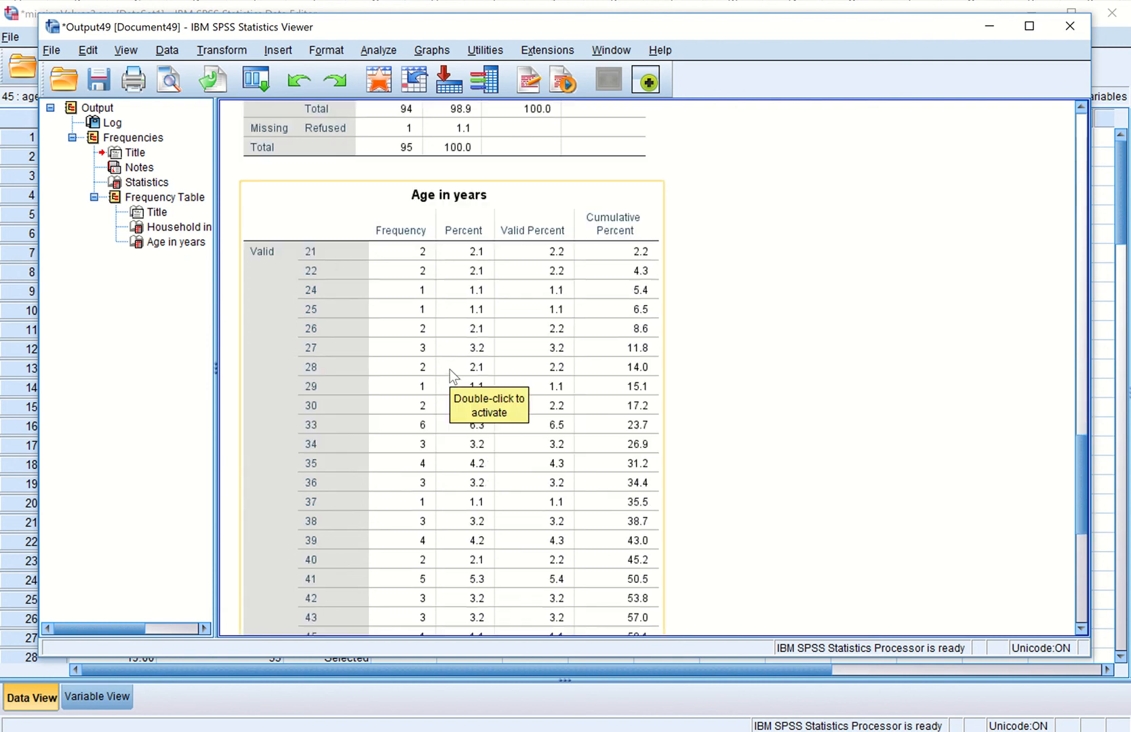
{"action": "scroll", "coordinate": [449, 370], "scroll_direction": "down", "scroll_amount": 2}
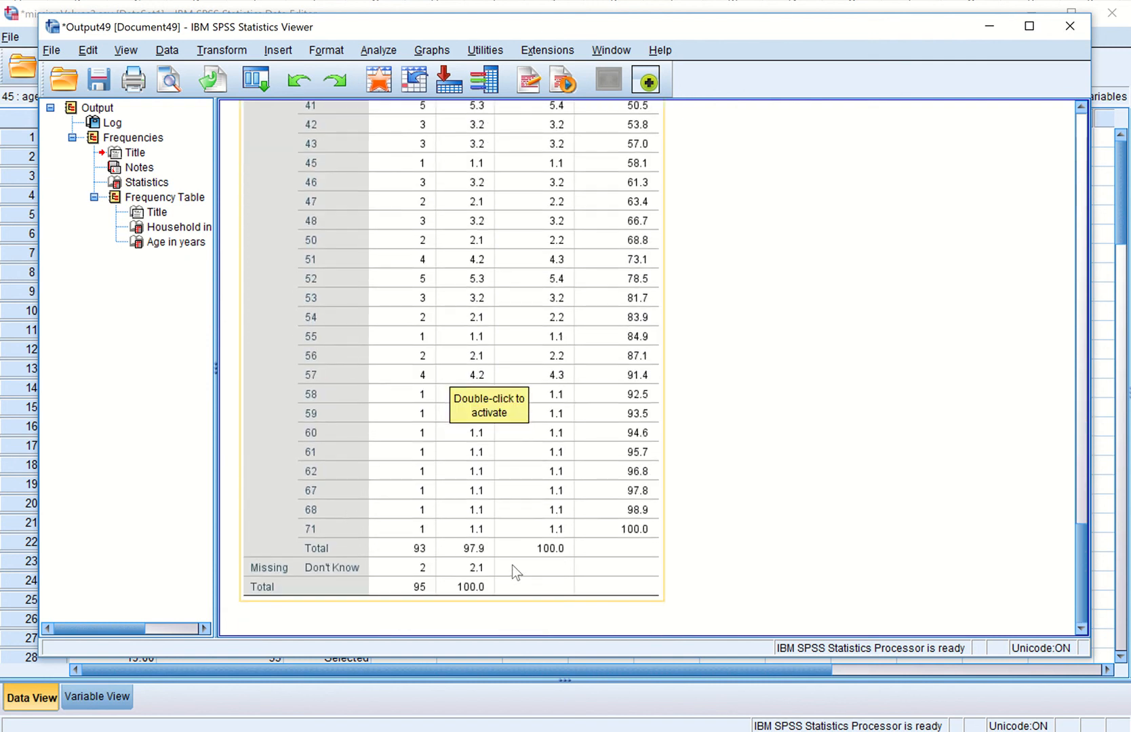